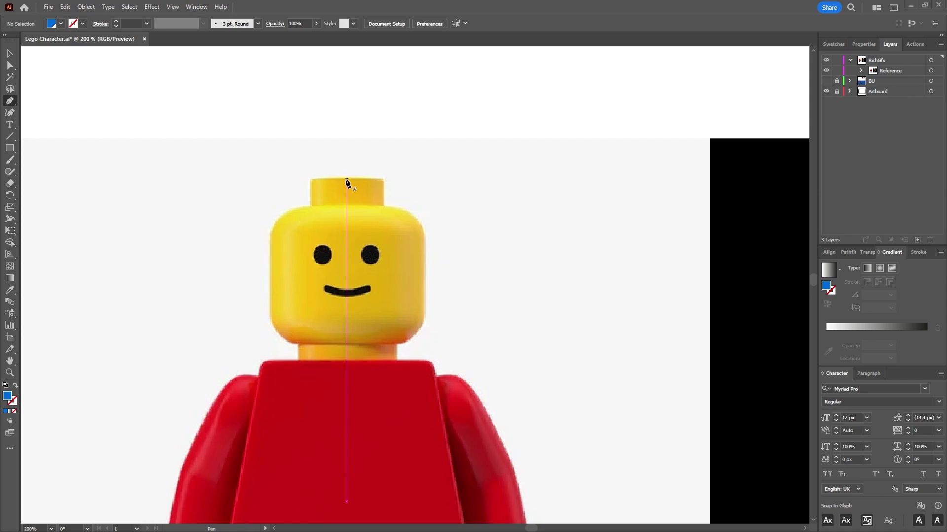
# Step: Trace the left half of the front-view head, including stud and neck, with straight Pen tool segments from the centre line
pyautogui.click(347, 179)
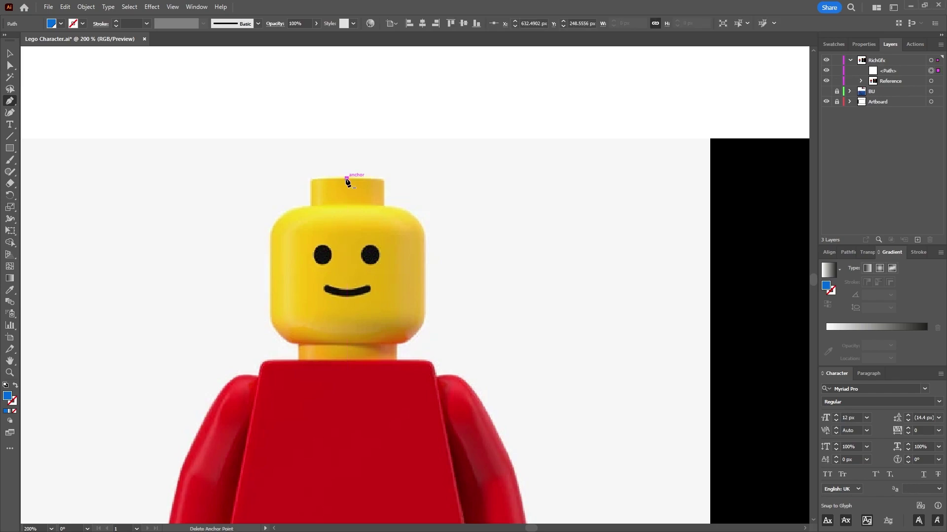
pyautogui.click(310, 178)
pyautogui.click(311, 206)
pyautogui.click(271, 206)
pyautogui.click(271, 342)
pyautogui.click(301, 342)
pyautogui.click(299, 360)
pyautogui.click(347, 360)
# Step: Round the head half's two outer corners by about 25.8 px and slightly round the stud's top outer corner
pyautogui.press('a')
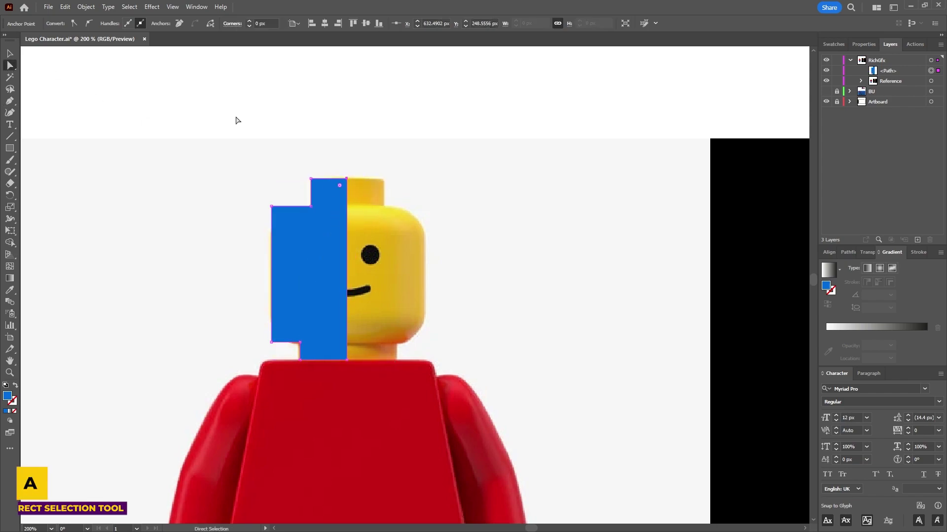
pyautogui.click(271, 206)
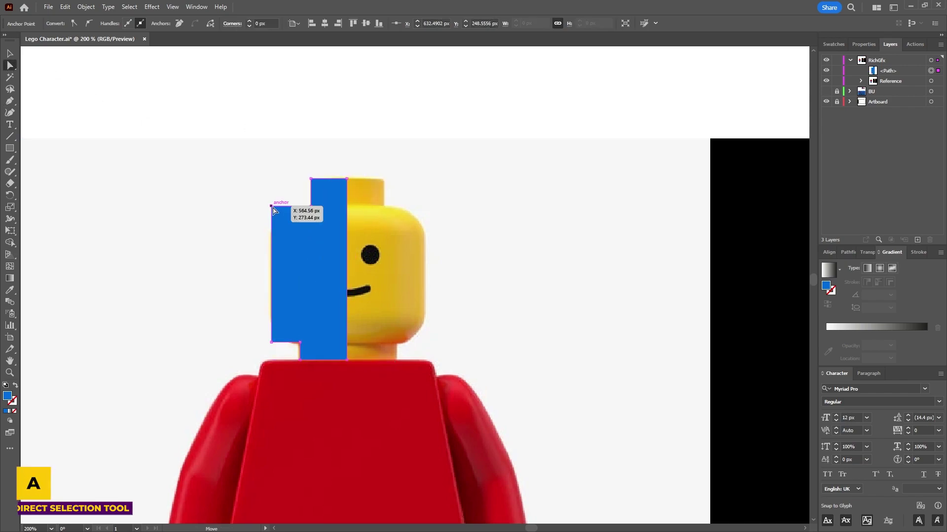
pyautogui.keyDown('shift'); pyautogui.click(271, 342); pyautogui.keyUp('shift')
pyautogui.moveTo(280, 337); pyautogui.dragTo(302, 313)
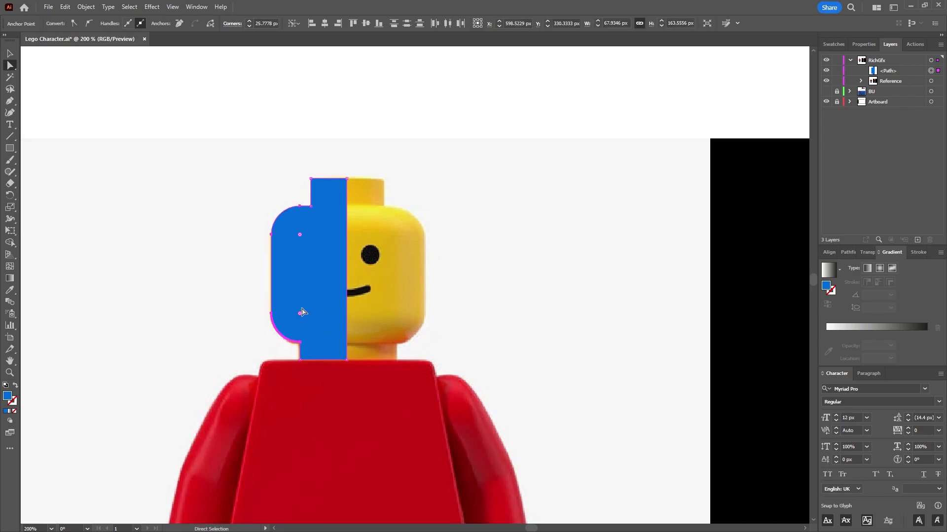
pyautogui.click(311, 180)
pyautogui.moveTo(321, 192); pyautogui.dragTo(317, 183)
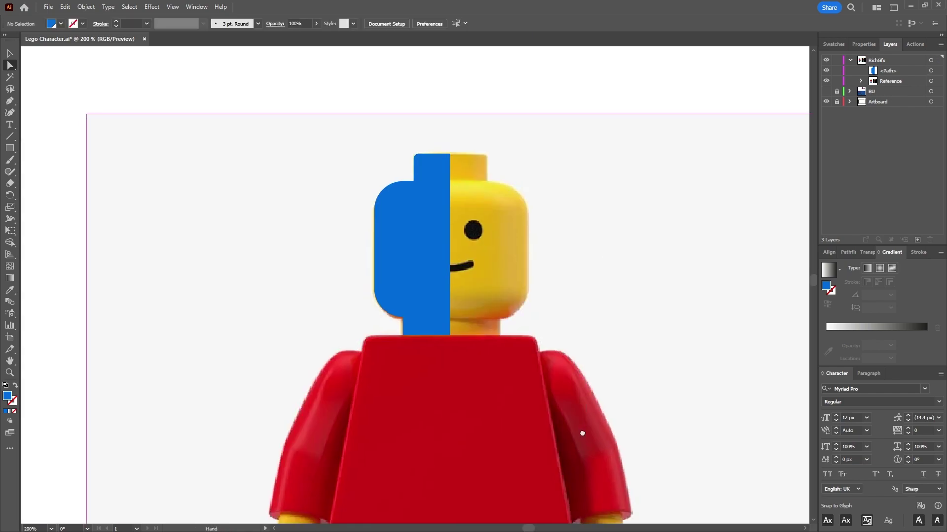
# Step: Trace the left half of the front-view torso as a closed Pen tool path along the centre line
pyautogui.moveTo(581, 434); pyautogui.dragTo(584, 289)
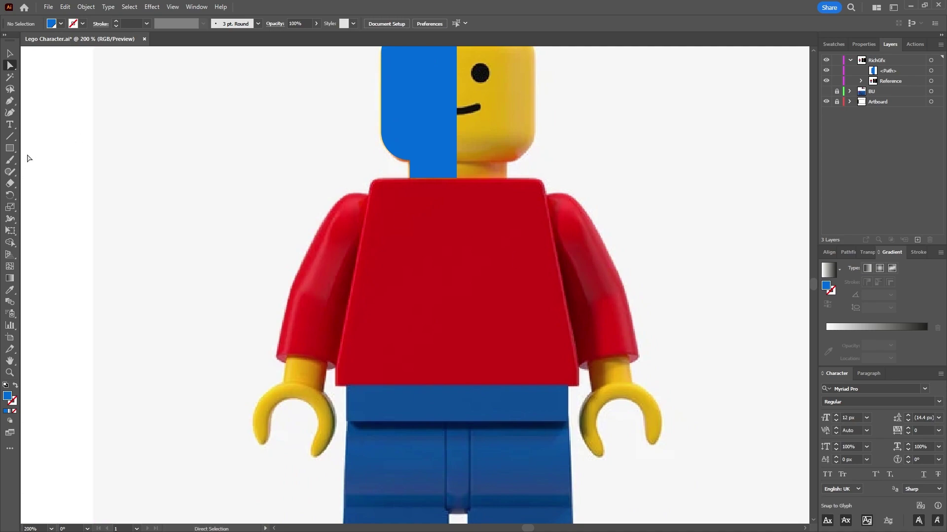
pyautogui.click(10, 101)
pyautogui.click(456, 179)
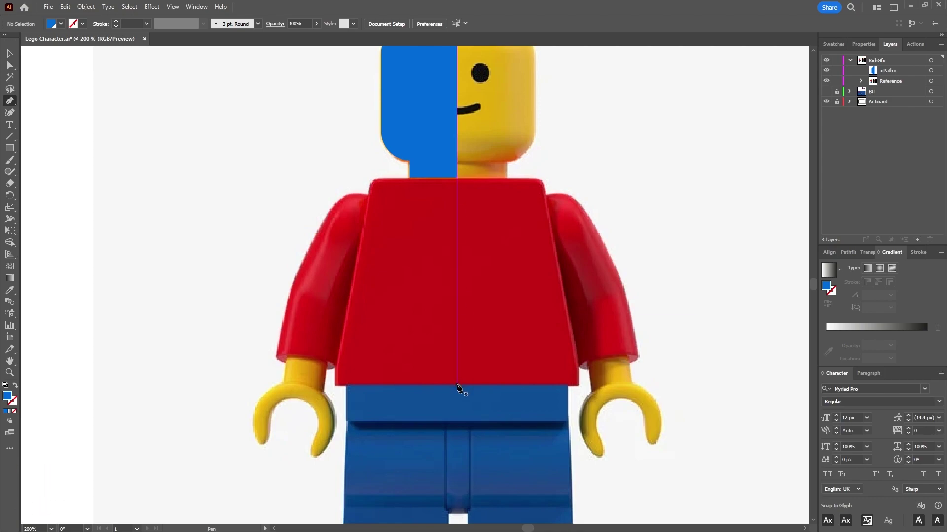
pyautogui.click(457, 386)
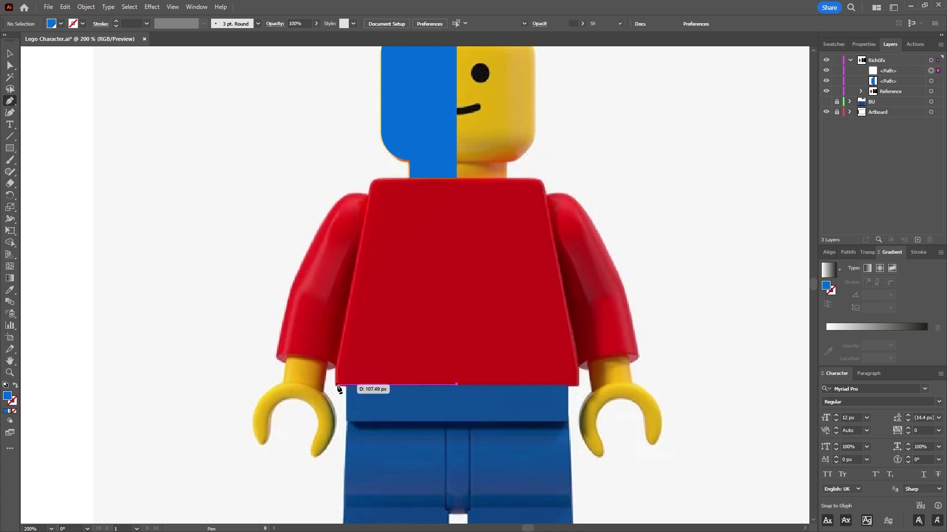
pyautogui.click(336, 384)
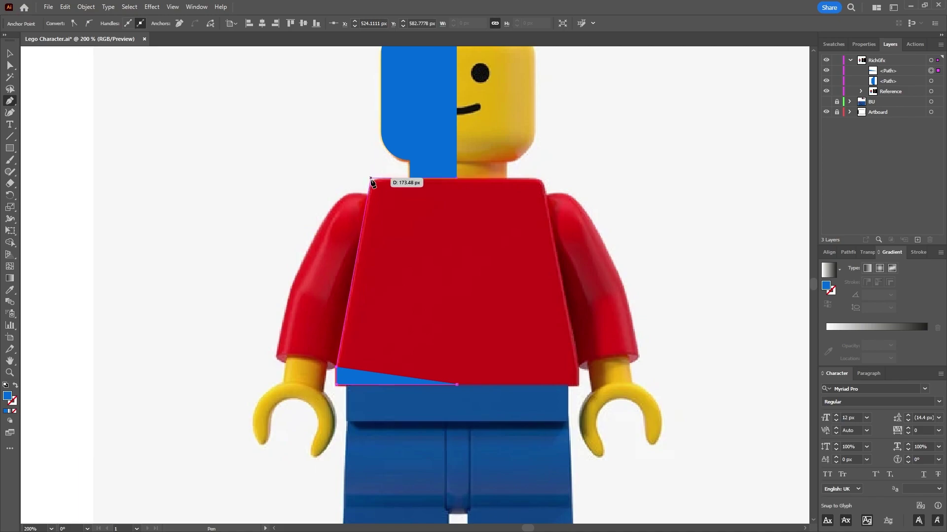
pyautogui.click(370, 178)
pyautogui.click(456, 179)
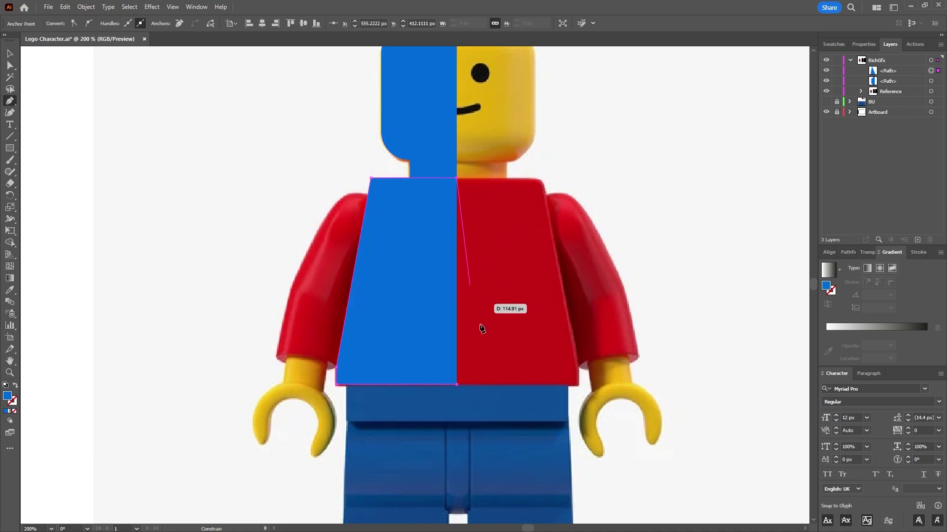
pyautogui.click(457, 385)
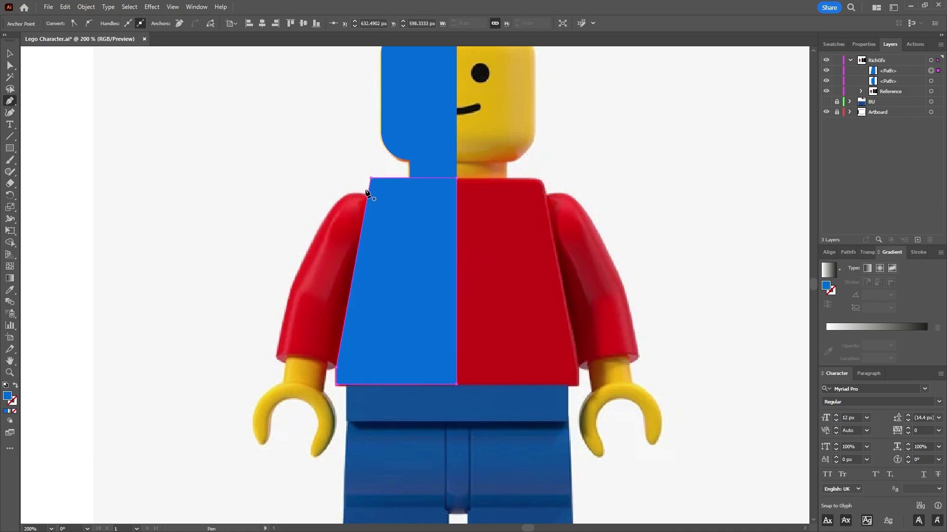
# Step: Round the torso half's upper outer corner by about 8.8 px to match the reference
pyautogui.click(10, 65)
pyautogui.click(433, 252)
pyautogui.click(432, 252)
pyautogui.moveTo(375, 186)
pyautogui.mouseDown()
pyautogui.moveTo(385, 198)
pyautogui.moveTo(378, 191)
pyautogui.mouseUp()
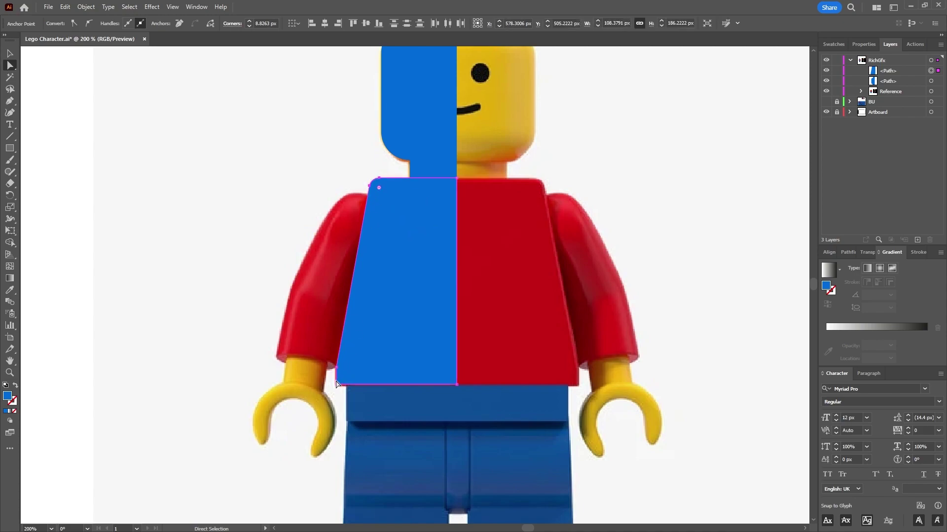
# Step: Duplicate the torso half, reflect the copy across the vertical axis and align it against the original at the centre line
pyautogui.press('v')
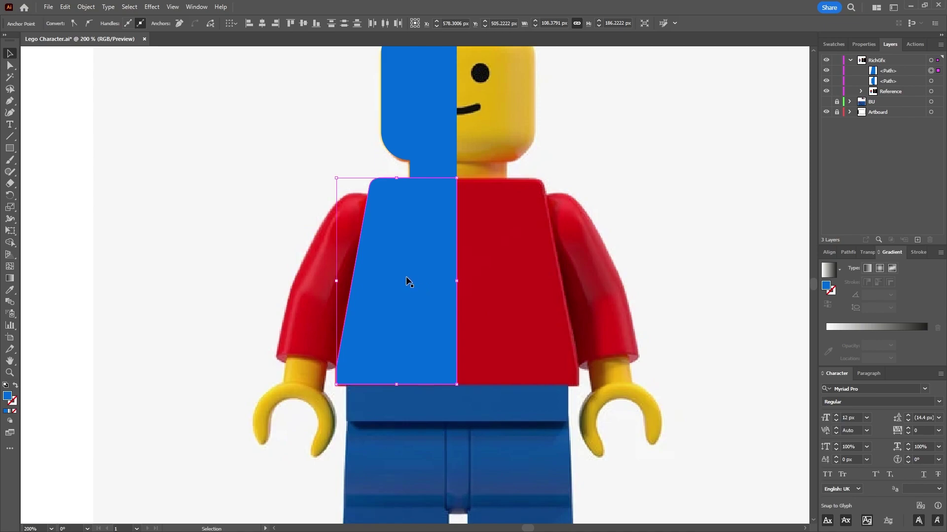
pyautogui.moveTo(407, 281); pyautogui.dragTo(553, 290)
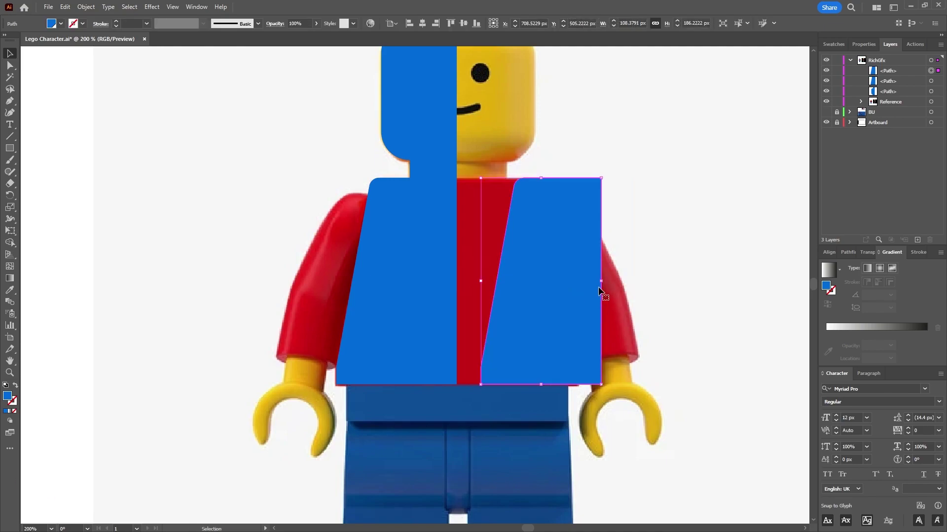
pyautogui.click(86, 6)
pyautogui.moveTo(109, 18)
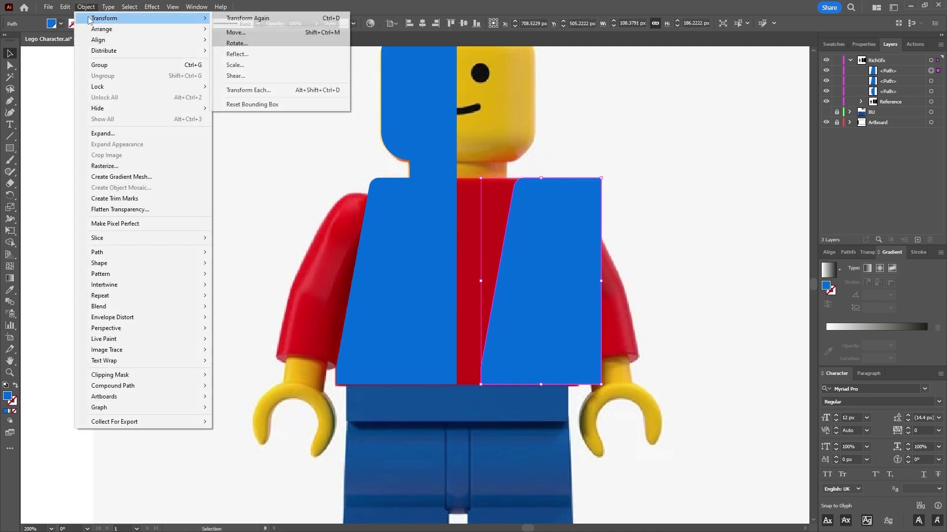
pyautogui.click(306, 53)
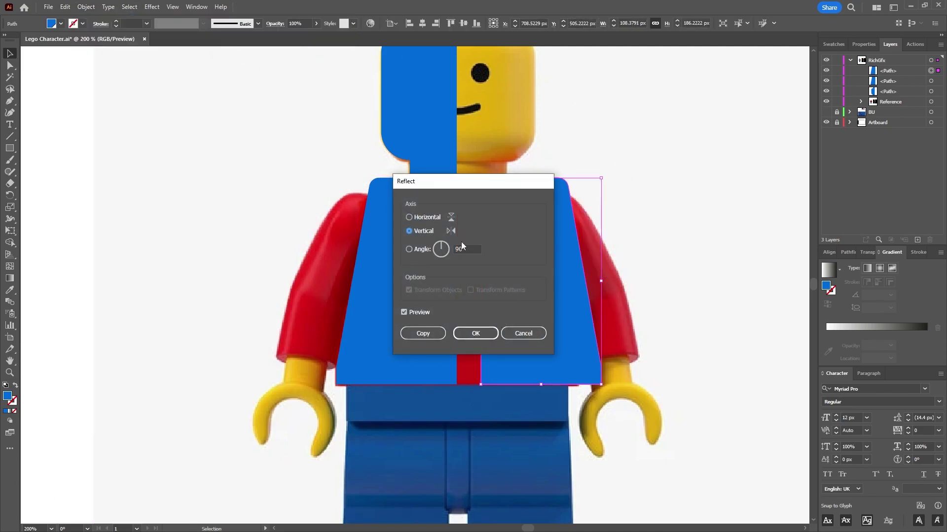
pyautogui.click(494, 334)
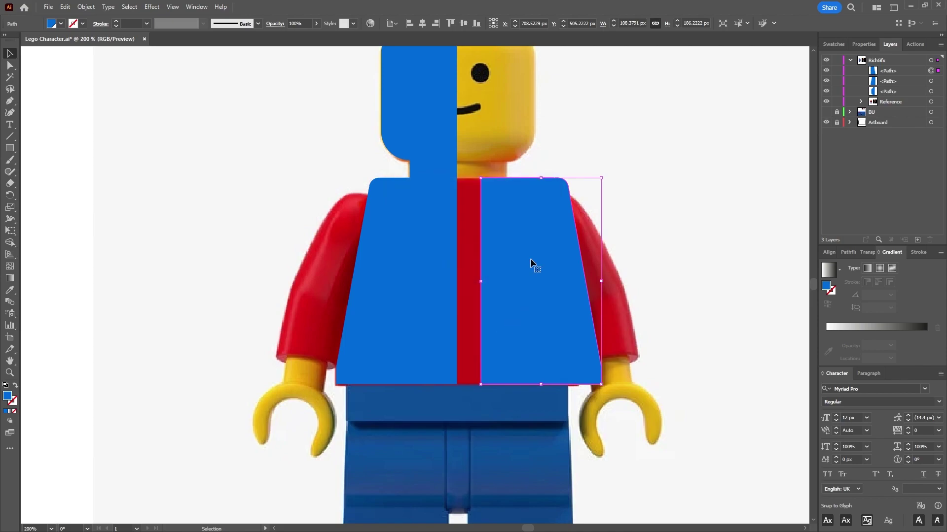
pyautogui.moveTo(519, 244); pyautogui.dragTo(495, 244)
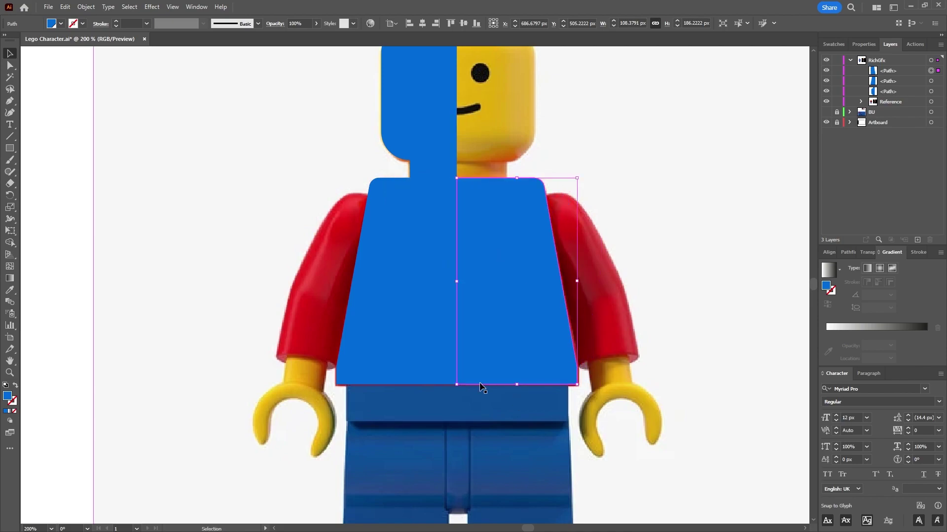
# Step: Unite the two torso halves into one shape with Pathfinder
pyautogui.keyDown('shift'); pyautogui.click(441, 291); pyautogui.keyUp('shift')
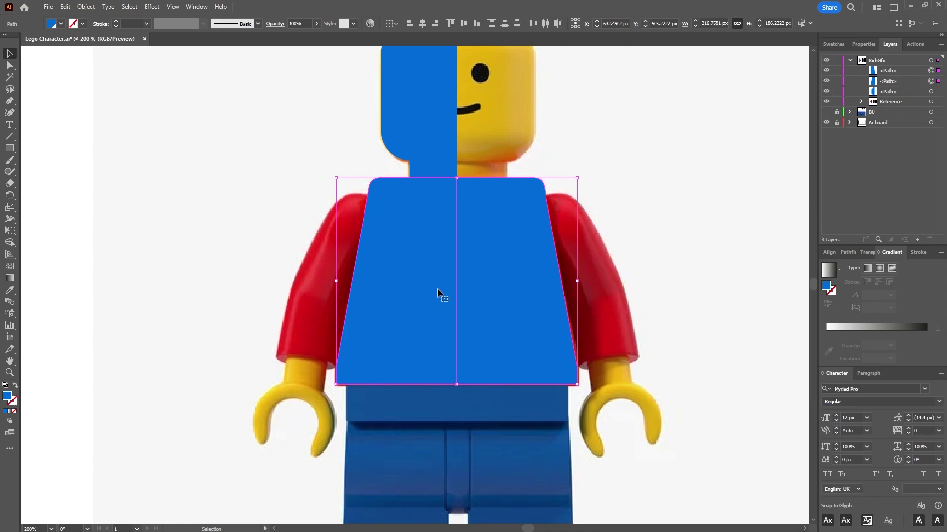
pyautogui.click(847, 253)
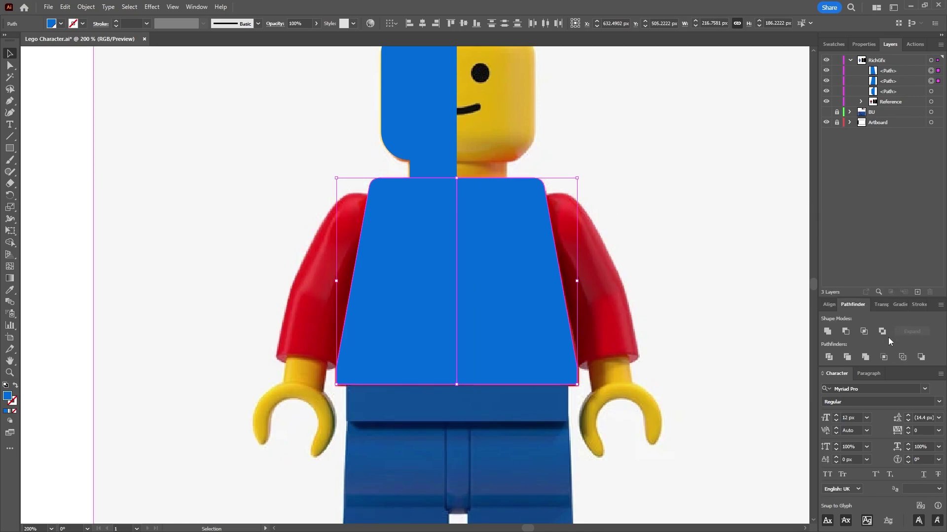
pyautogui.click(828, 332)
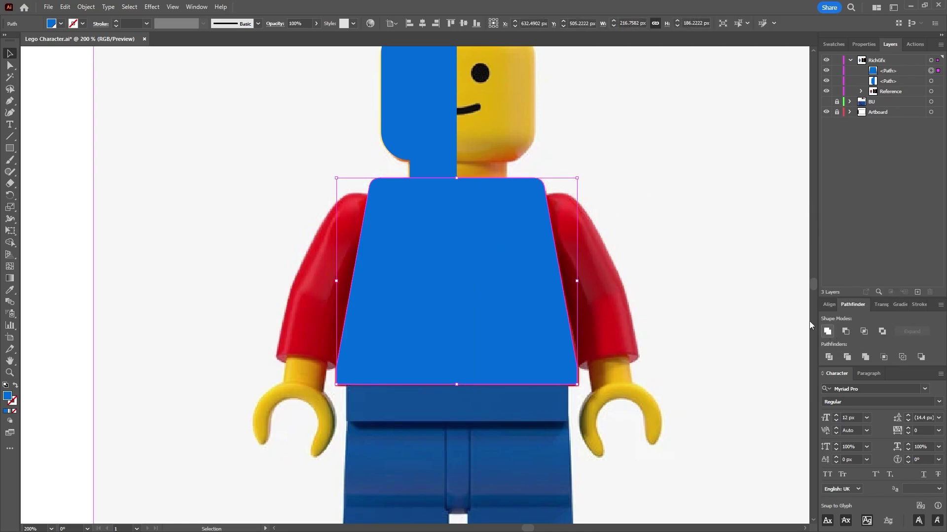
pyautogui.click(651, 217)
# Step: Try moving the traced arm, hand and hip shapes away from their places on the front-view body
pyautogui.scroll(2, 651, 213)
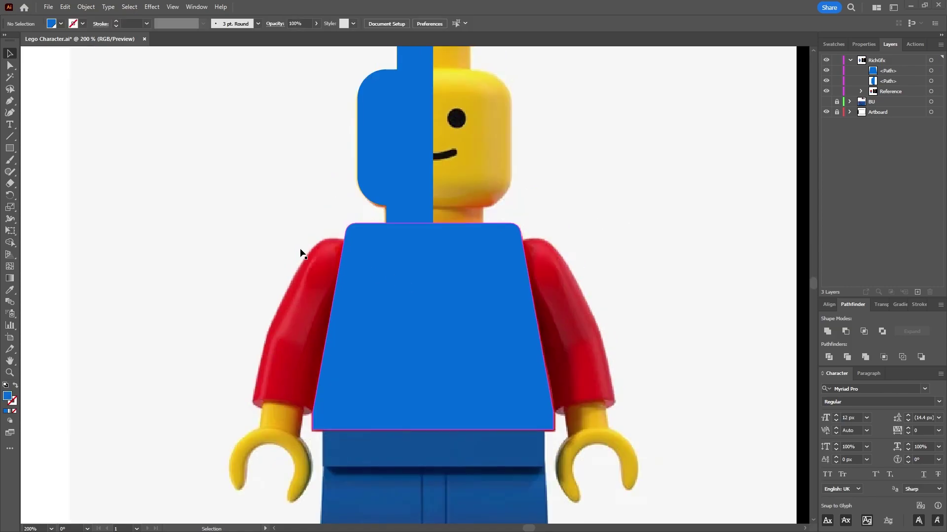
pyautogui.press('p')
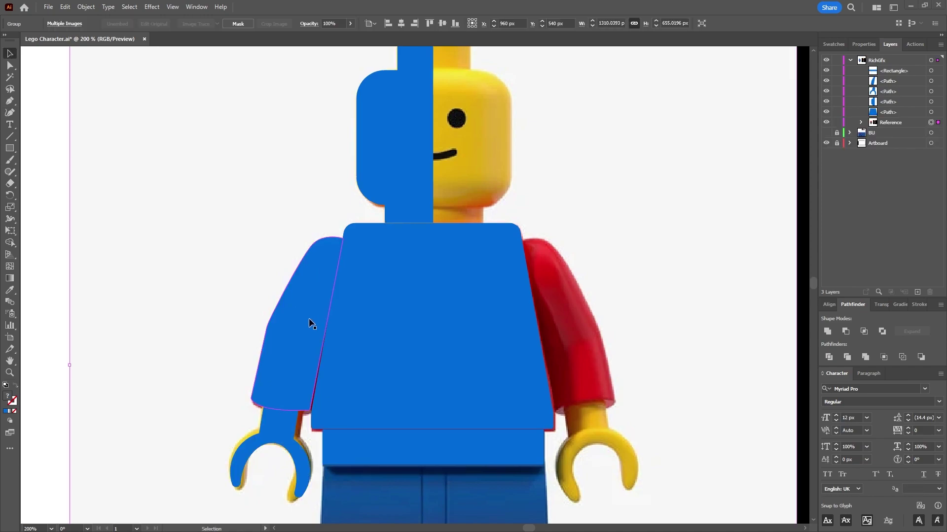
pyautogui.moveTo(309, 318); pyautogui.dragTo(284, 290)
pyautogui.press('v')
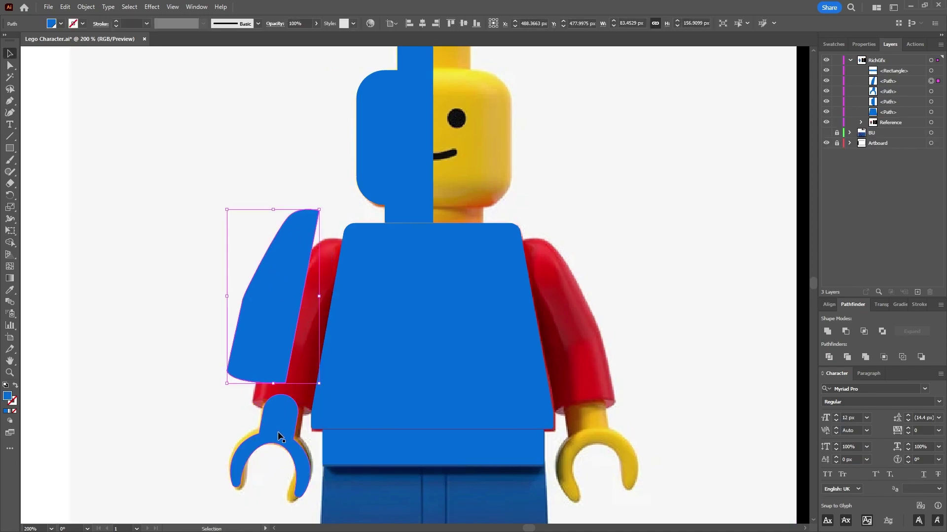
pyautogui.moveTo(279, 428); pyautogui.dragTo(200, 428)
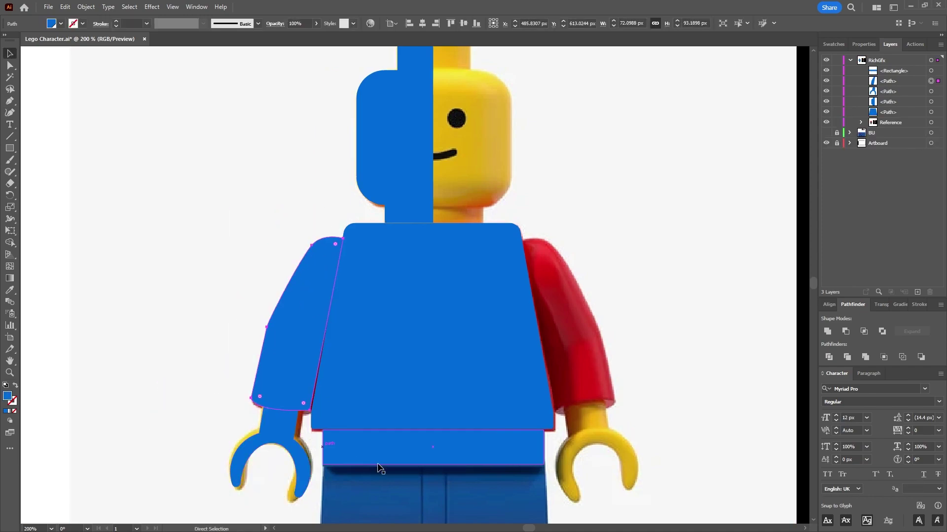
pyautogui.press('v')
pyautogui.moveTo(377, 464); pyautogui.dragTo(487, 462)
# Step: Draw a circle about 114 px in diameter over the side-view hip joint and nudge it left to match the leg's rounded top
pyautogui.scroll(-1, 651, 450)
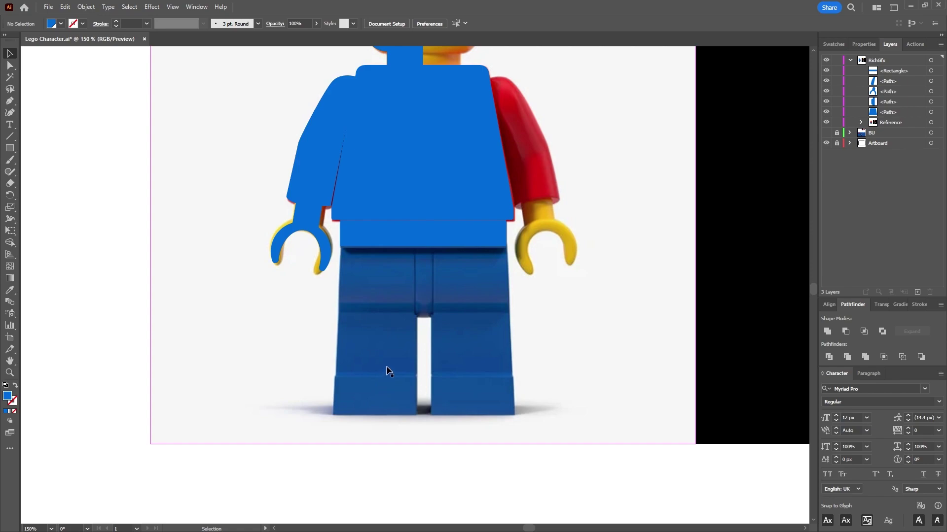
pyautogui.moveTo(741, 380); pyautogui.dragTo(272, 387)
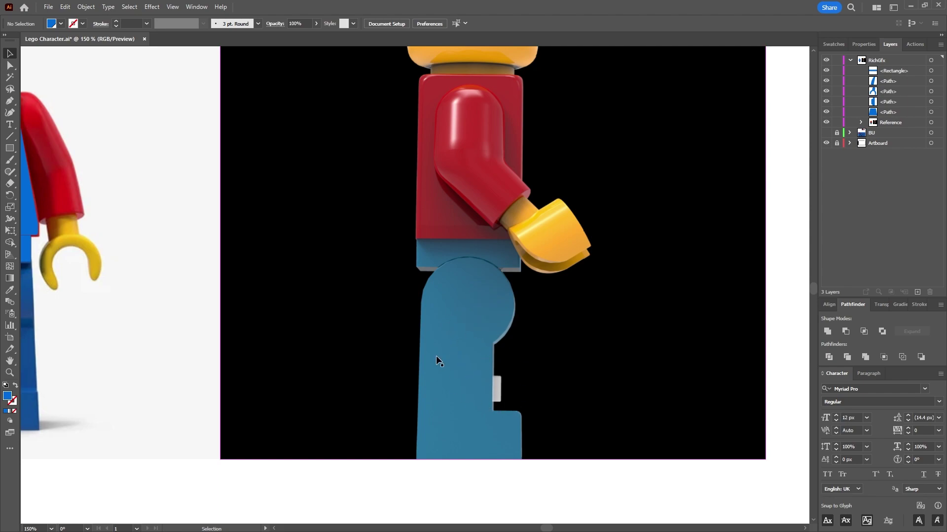
pyautogui.keyDown('alt'); pyautogui.click(11, 151); pyautogui.keyUp('alt')
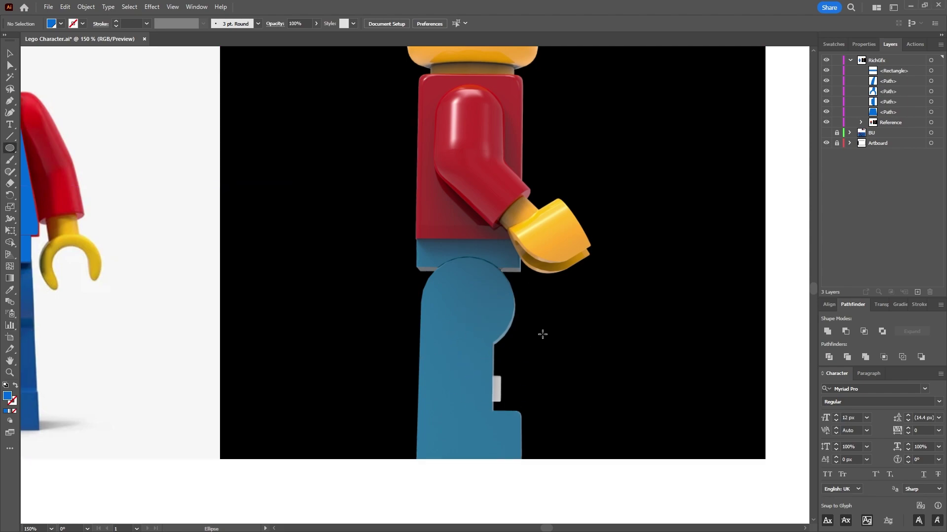
pyautogui.moveTo(426, 260)
pyautogui.mouseDown()
pyautogui.moveTo(520, 323)
pyautogui.moveTo(516, 334)
pyautogui.mouseUp()
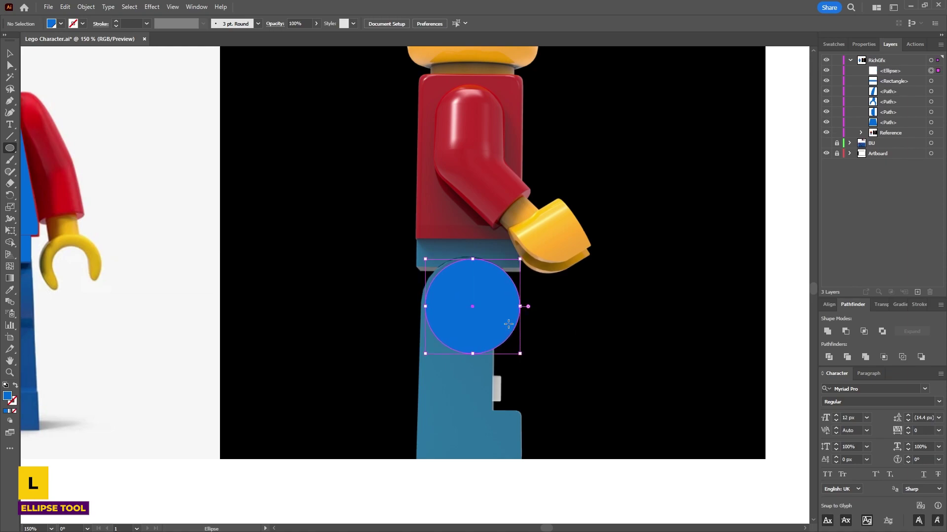
pyautogui.press('v')
pyautogui.press('Left')
pyautogui.press('Left')
pyautogui.press('Left')
pyautogui.press('Left')
pyautogui.press('Left')
pyautogui.press('Left')
pyautogui.press('Left')
pyautogui.press('Left')
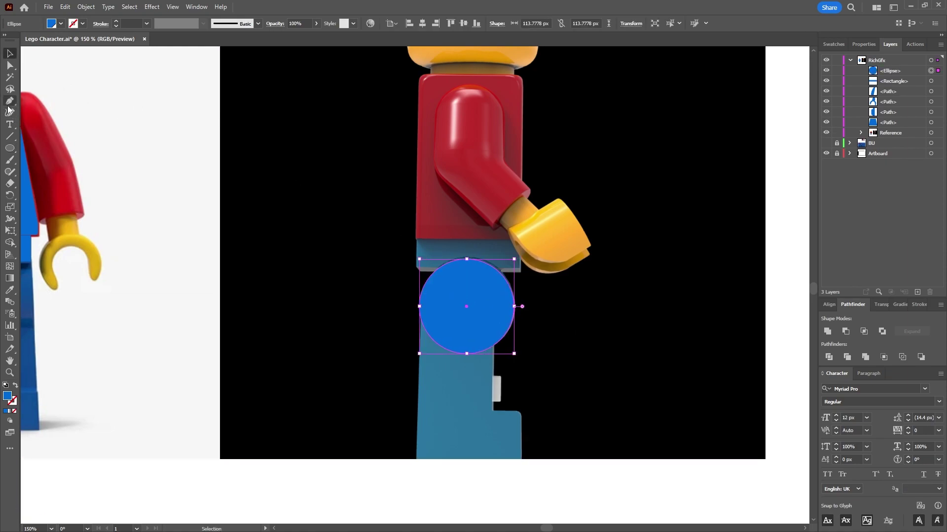
# Step: Trace the side-view leg and foot below the hip circle as a closed Pen tool path, with the toe's upper corner rounded
pyautogui.click(214, 277)
pyautogui.press('p')
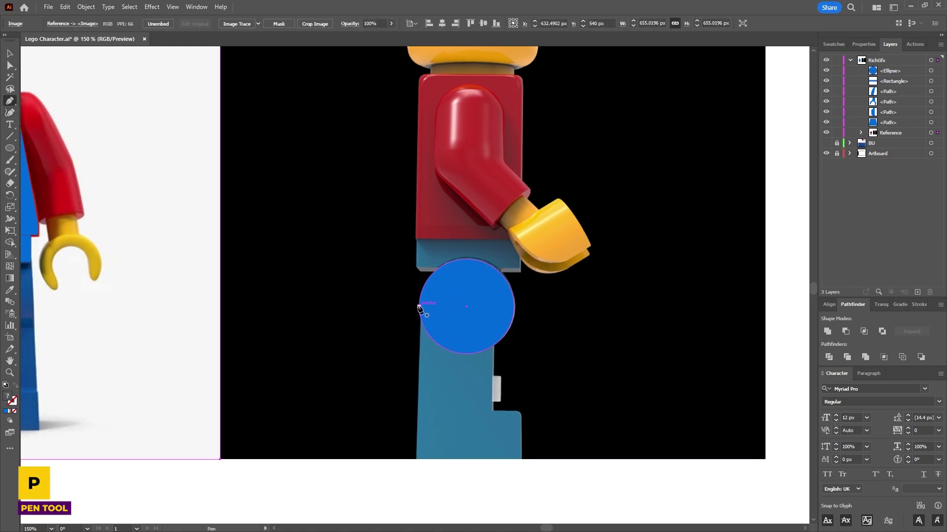
pyautogui.click(420, 308)
pyautogui.click(416, 459)
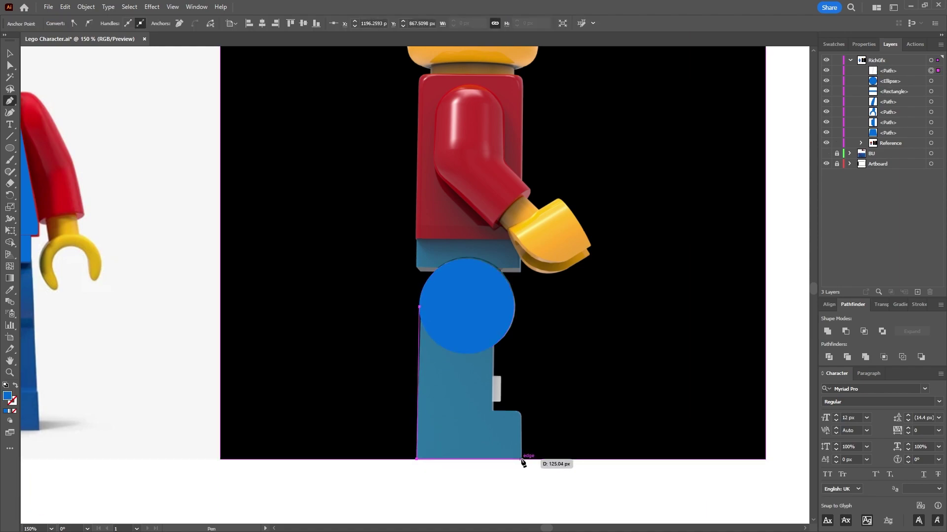
pyautogui.click(522, 460)
pyautogui.click(522, 412)
pyautogui.click(492, 411)
pyautogui.click(492, 306)
pyautogui.click(419, 307)
pyautogui.click(10, 53)
pyautogui.hotkey('ctrl', 'shift', 'a')
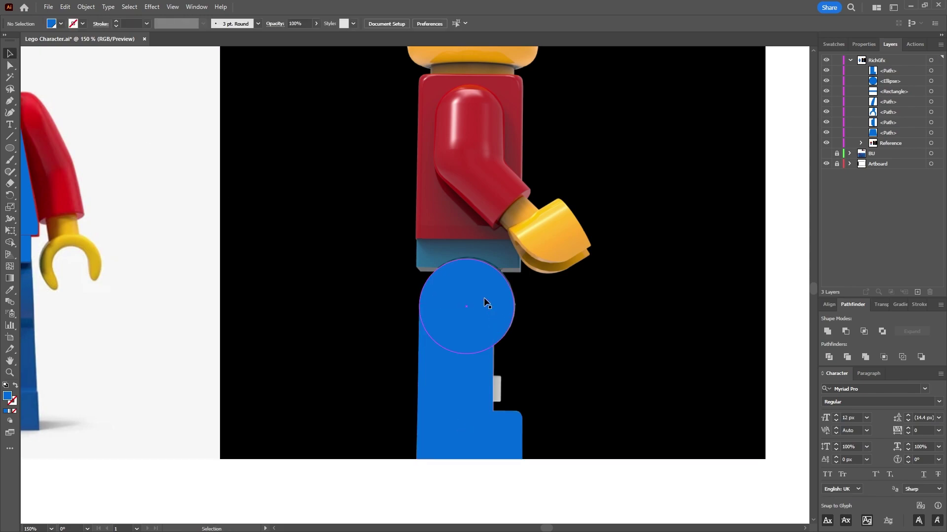
# Step: Unite the hip circle and the leg path into a single side-view leg shape with Pathfinder
pyautogui.click(484, 297)
pyautogui.keyDown('shift'); pyautogui.click(466, 377); pyautogui.keyUp('shift')
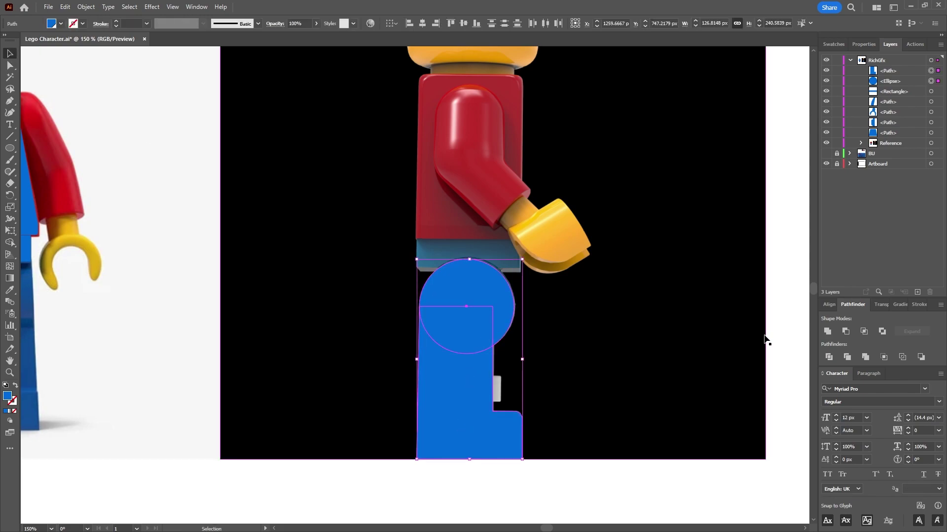
pyautogui.click(829, 333)
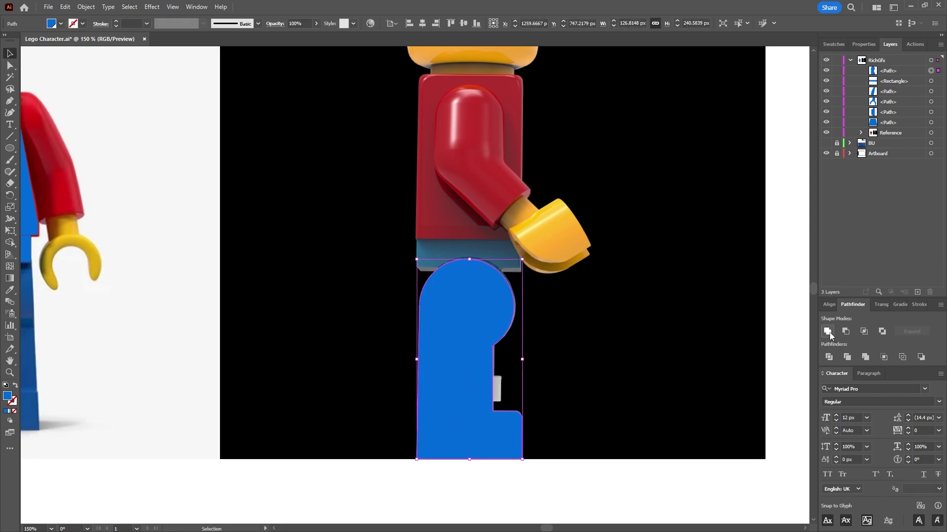
# Step: Move the side-view leg shape onto the front-view image, into the empty area left of the figure's legs
pyautogui.click(176, 353)
pyautogui.moveTo(176, 353); pyautogui.dragTo(510, 331)
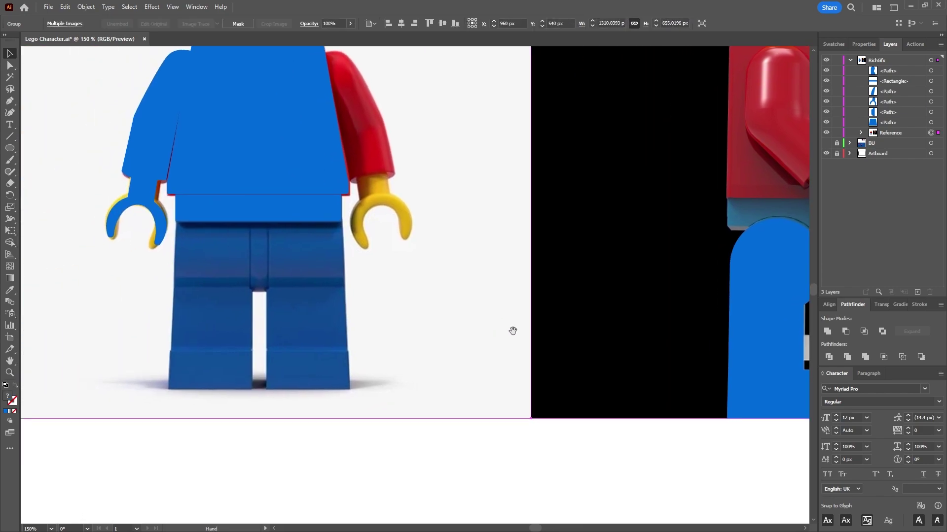
pyautogui.moveTo(758, 300); pyautogui.dragTo(325, 367)
pyautogui.moveTo(373, 264)
pyautogui.mouseDown()
pyautogui.moveTo(357, 246)
pyautogui.moveTo(373, 246)
pyautogui.mouseUp()
pyautogui.moveTo(312, 353); pyautogui.dragTo(124, 377)
pyautogui.click(396, 477)
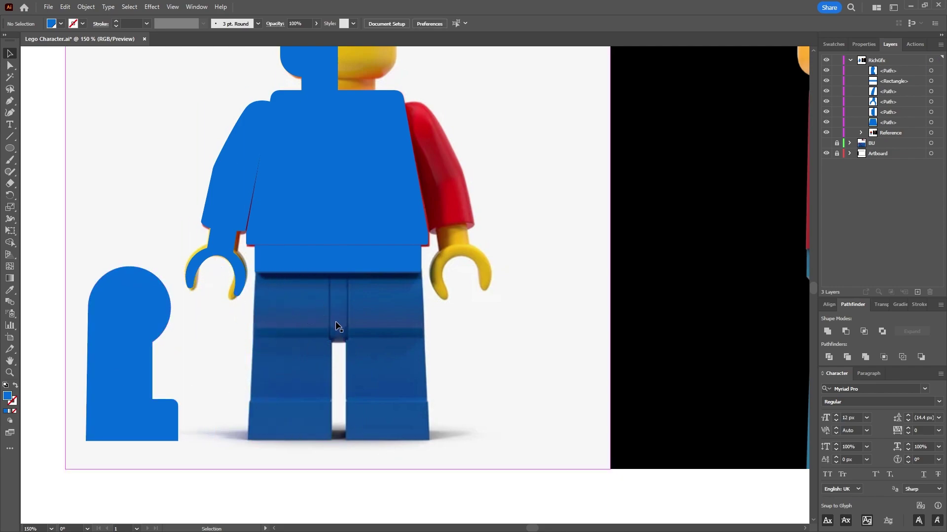
# Step: Copy the leg shape to the figure's right and draw a rectangle about 178 by 170 px over the copy's lower part
pyautogui.moveTo(131, 364); pyautogui.dragTo(458, 373)
pyautogui.hotkey('ctrl', 'shift', 'a')
pyautogui.moveTo(10, 148); pyautogui.dragTo(54, 148)
pyautogui.moveTo(551, 484); pyautogui.dragTo(403, 342)
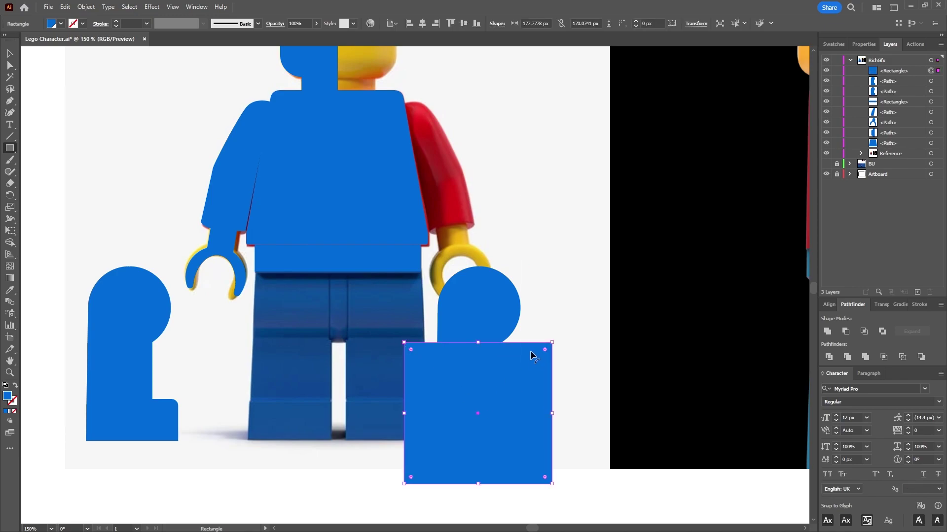
# Step: Remove the rectangle and the copied leg's lower part with Shape Builder, then move the remaining rounded top slightly down
pyautogui.click(10, 52)
pyautogui.keyDown('shift'); pyautogui.click(494, 306); pyautogui.keyUp('shift')
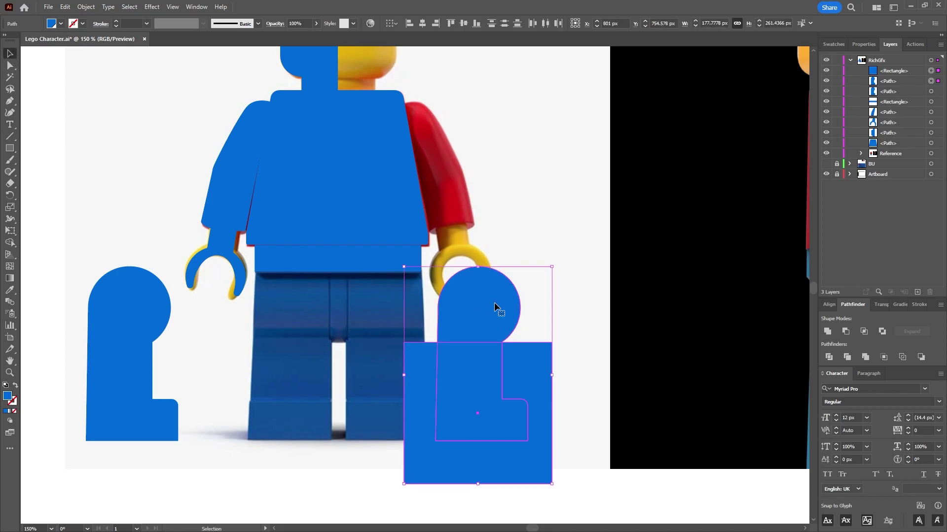
pyautogui.hotkey('shift', 'm')
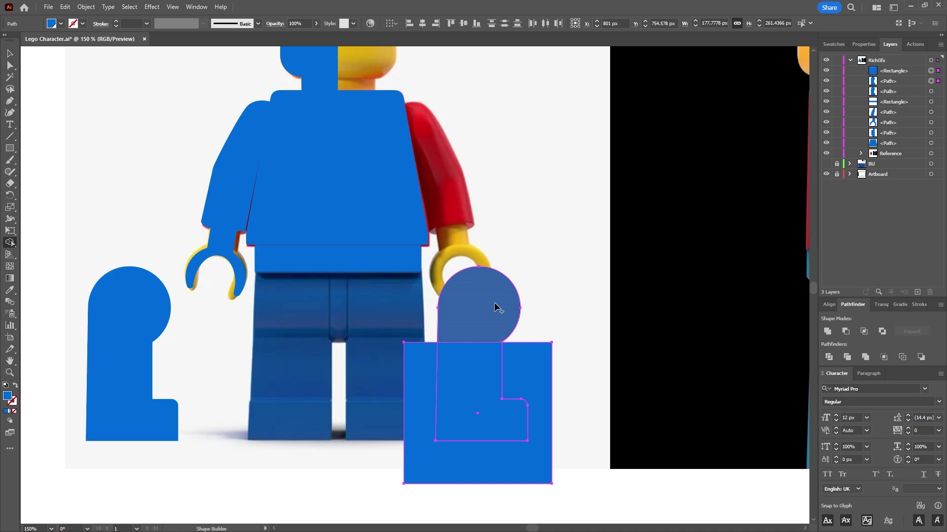
pyautogui.keyDown('alt'); pyautogui.click(532, 357); pyautogui.keyUp('alt')
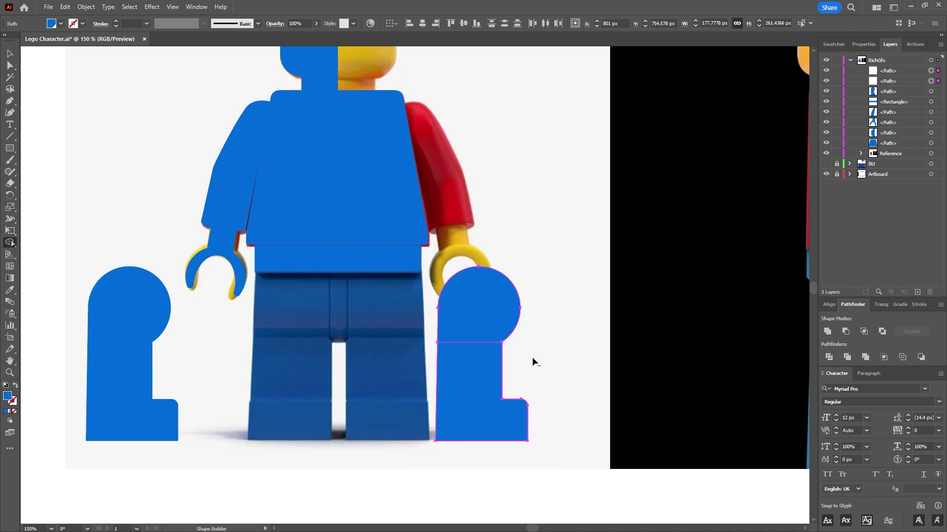
pyautogui.keyDown('alt'); pyautogui.click(481, 381); pyautogui.keyUp('alt')
pyautogui.press('v')
pyautogui.moveTo(506, 322); pyautogui.dragTo(526, 379)
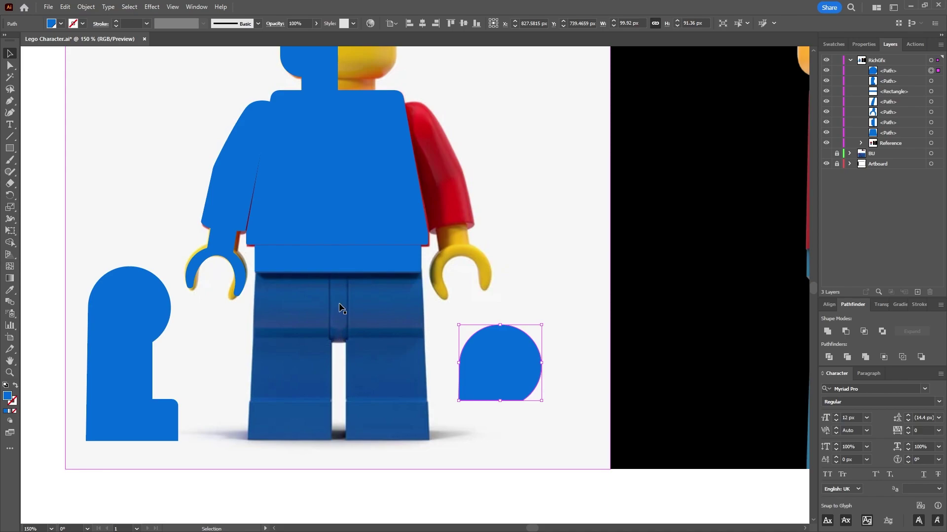
# Step: Delete the front and side reference images, leaving only the traced blue shapes on the artboard
pyautogui.hotkey('ctrl', '0')
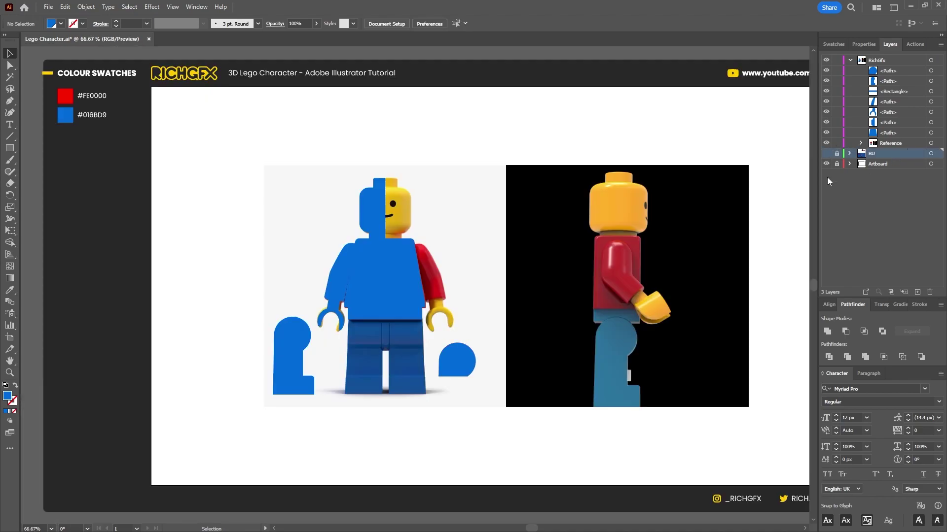
pyautogui.click(617, 220)
pyautogui.press('Delete')
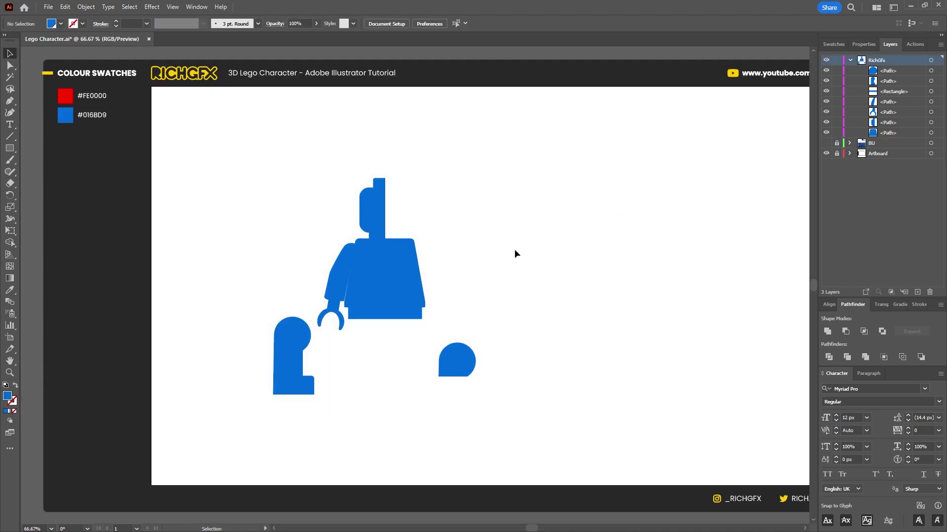
# Step: Spread the head, body, arm, hand, hip strip, leg and rounded middle shapes apart in the artboard's left half
pyautogui.moveTo(375, 214); pyautogui.dragTo(262, 153)
pyautogui.moveTo(402, 276); pyautogui.dragTo(362, 188)
pyautogui.moveTo(344, 282); pyautogui.dragTo(220, 247)
pyautogui.moveTo(334, 301); pyautogui.dragTo(214, 279)
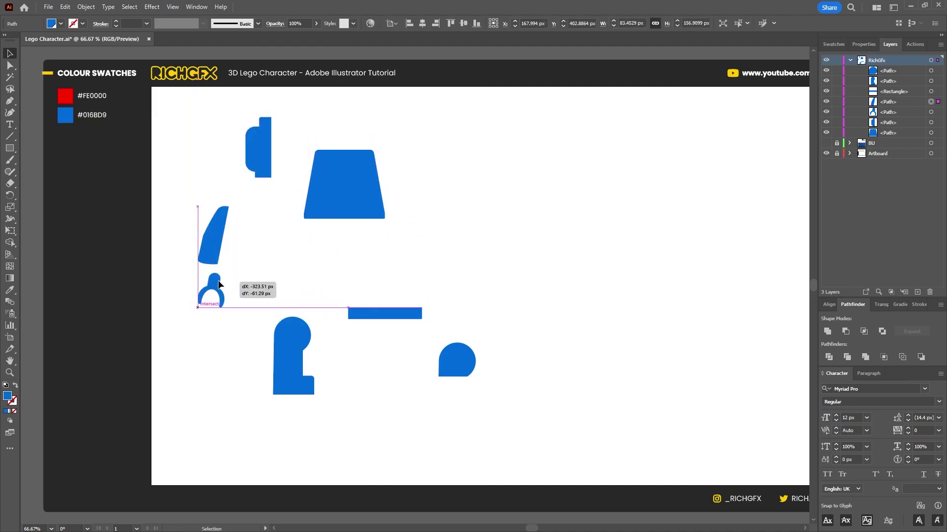
pyautogui.moveTo(384, 309); pyautogui.dragTo(354, 283)
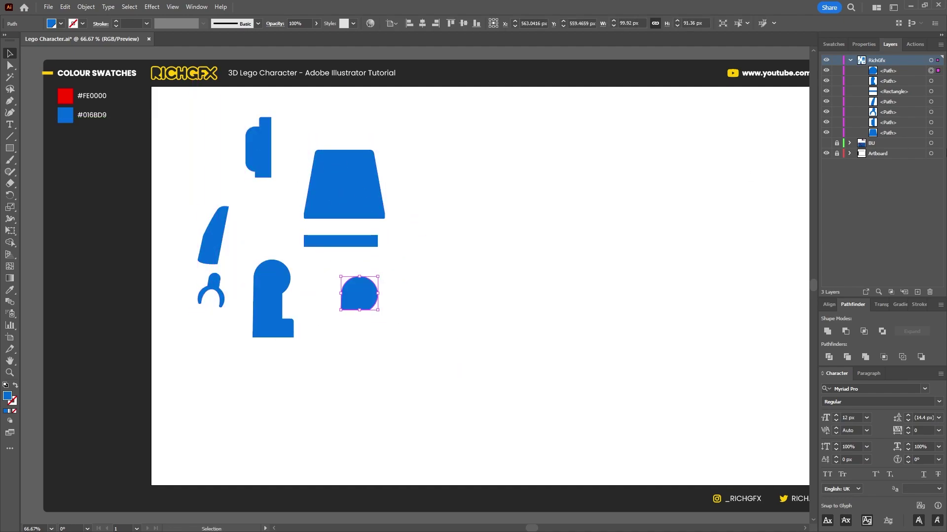
pyautogui.click(540, 198)
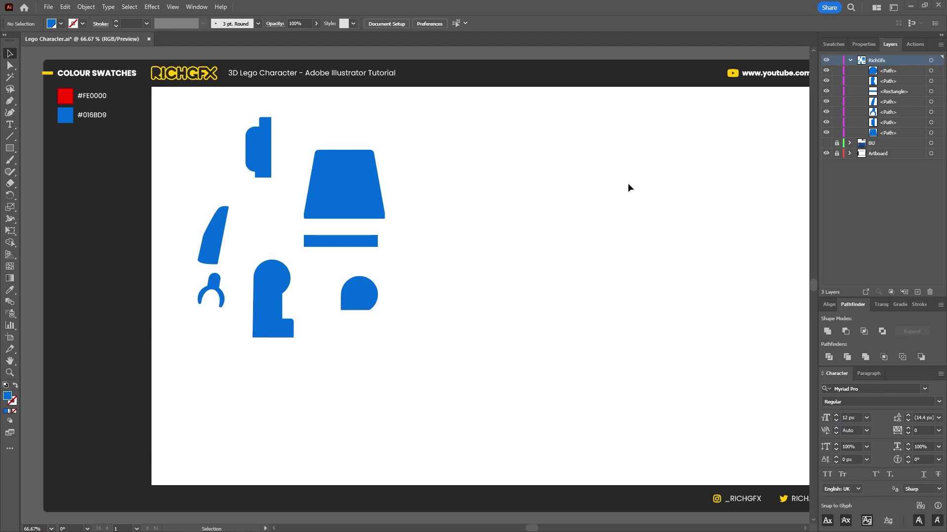
# Step: Rename the half-head path as Head and move it to the top of the layer's object list
pyautogui.doubleClick(891, 122)
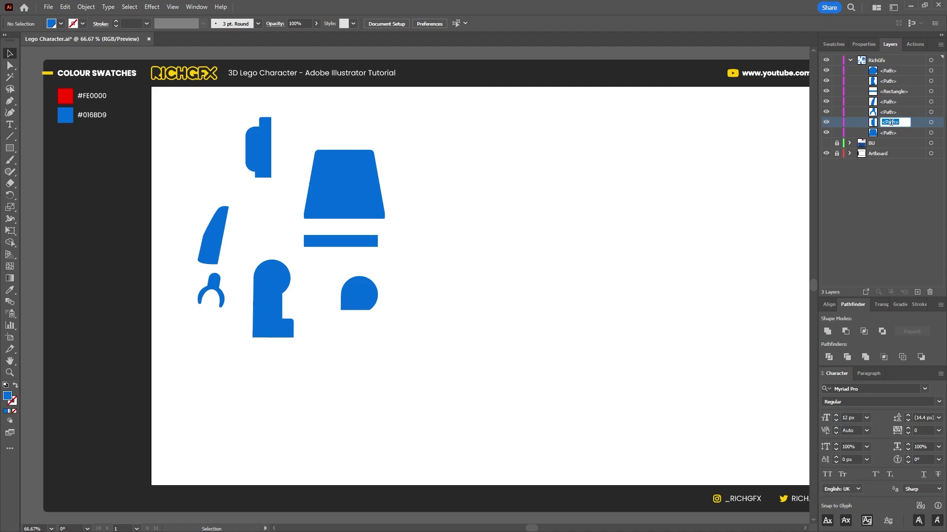
pyautogui.write('d')
pyautogui.press('Return')
pyautogui.moveTo(897, 121); pyautogui.dragTo(892, 66)
# Step: Rename the trapezoid path as Body and place it directly below Head in the stacking order
pyautogui.doubleClick(888, 133)
pyautogui.write('Body')
pyautogui.press('Return')
pyautogui.moveTo(885, 132); pyautogui.dragTo(890, 76)
# Step: Rename the arm path as Left Arm and place it directly below Body in the stacking order
pyautogui.doubleClick(888, 122)
pyautogui.write('Le')
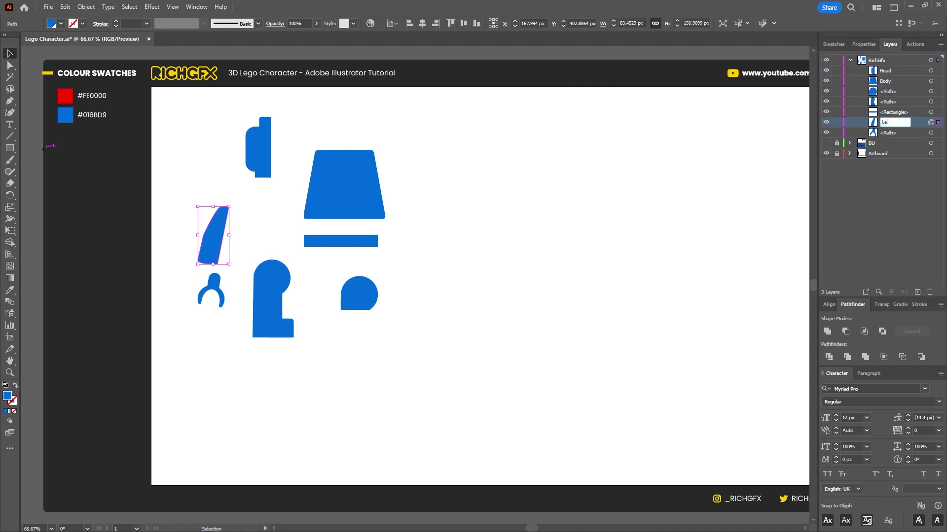
pyautogui.write('ft Arm')
pyautogui.press('Return')
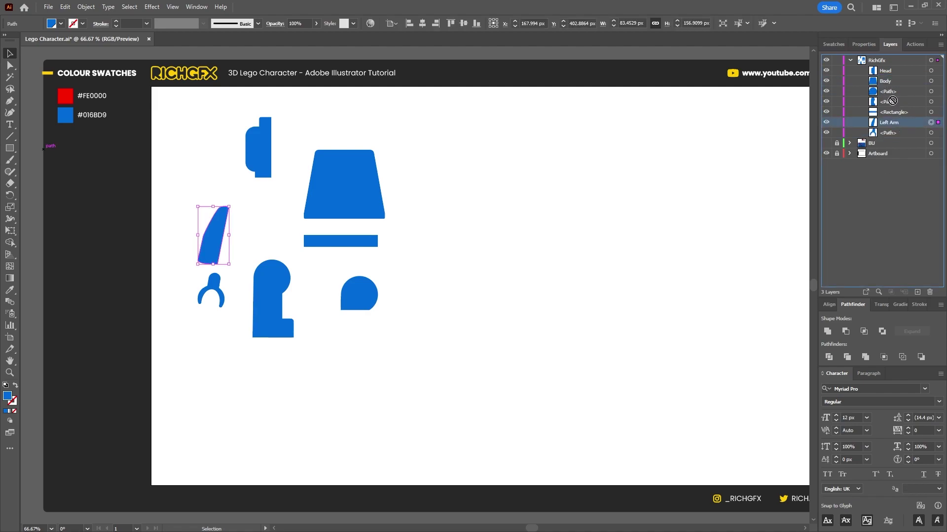
pyautogui.moveTo(888, 122); pyautogui.dragTo(890, 87)
# Step: Copy the arm and the hand to the right side of the body and mirror the copies horizontally
pyautogui.moveTo(211, 239); pyautogui.dragTo(433, 238)
pyautogui.press('o')
pyautogui.press('Return')
pyautogui.click(485, 338)
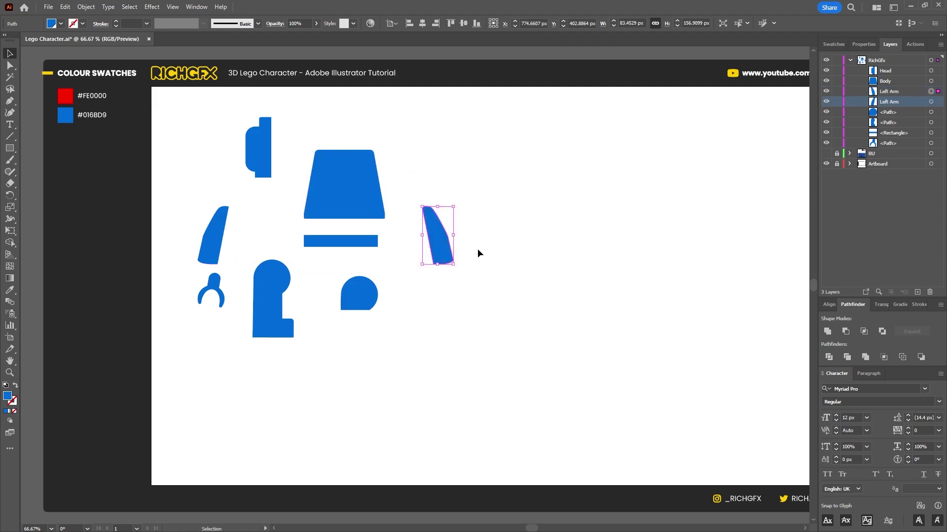
pyautogui.moveTo(219, 290); pyautogui.dragTo(447, 289)
pyautogui.click(513, 291)
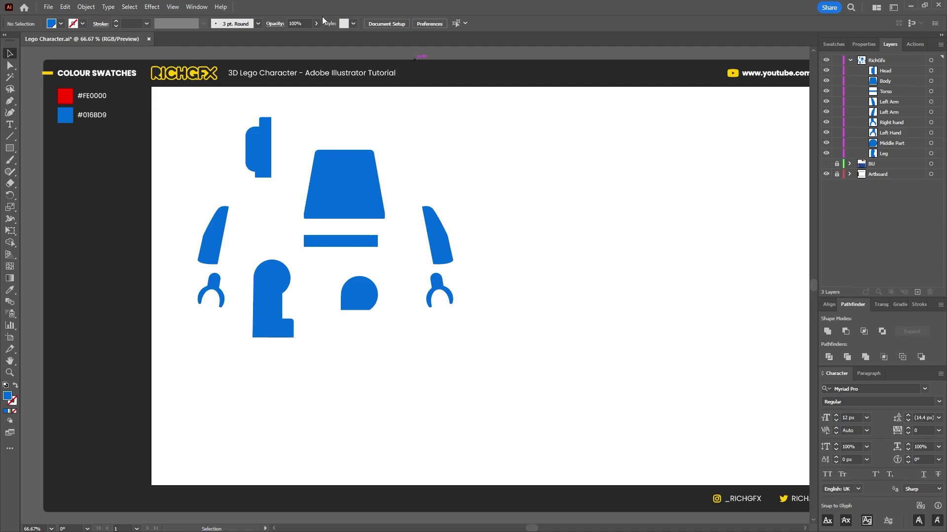
# Step: Show the 3D and Materials settings and dock them beside the layer list
pyautogui.click(202, 8)
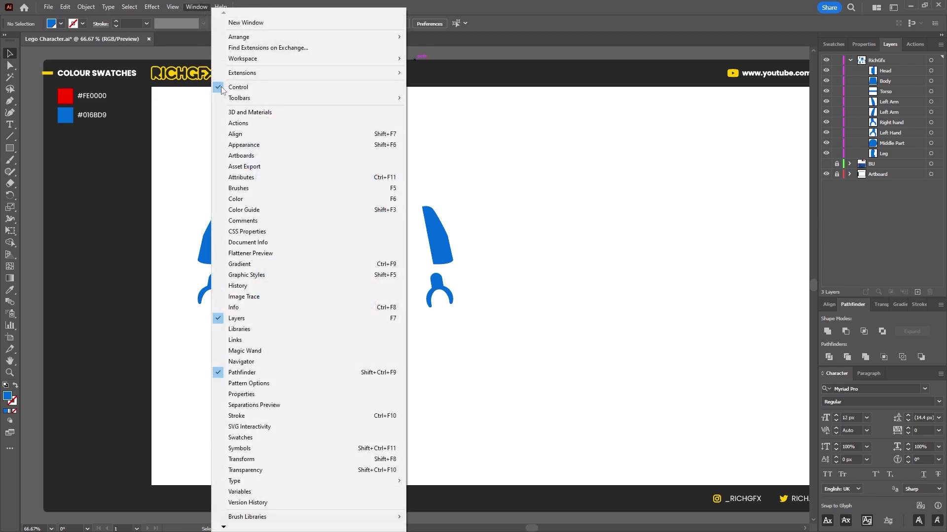
pyautogui.click(283, 112)
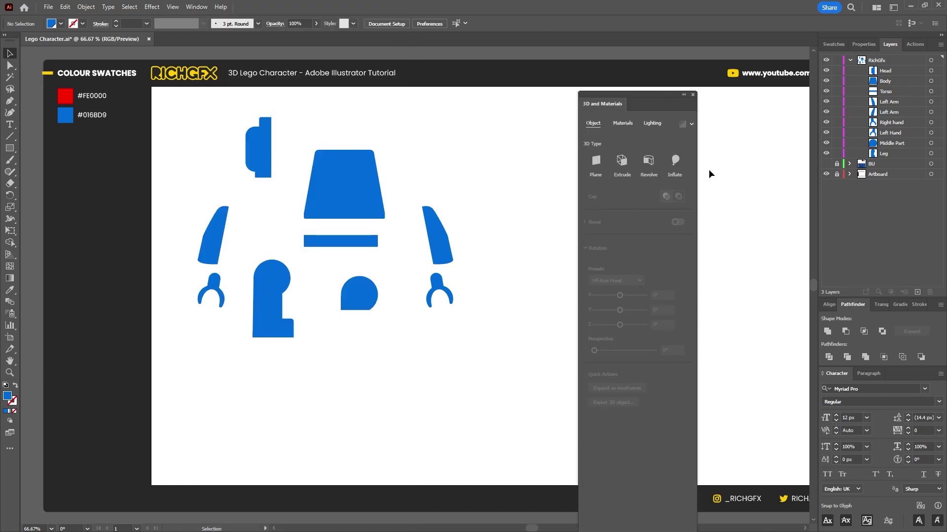
pyautogui.moveTo(601, 104); pyautogui.dragTo(809, 85)
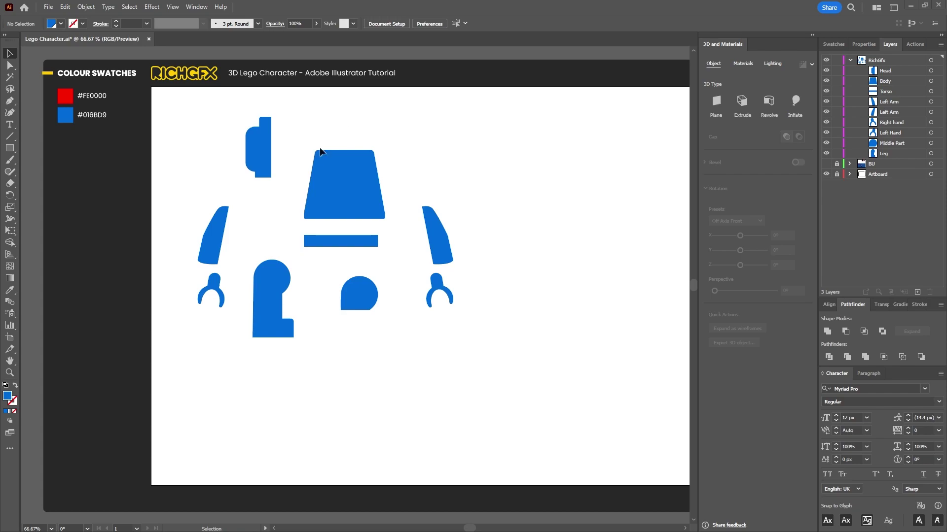
# Step: Move the half-head to the artboard's empty right half and gather the other body parts closer together on the left
pyautogui.moveTo(265, 148); pyautogui.dragTo(572, 187)
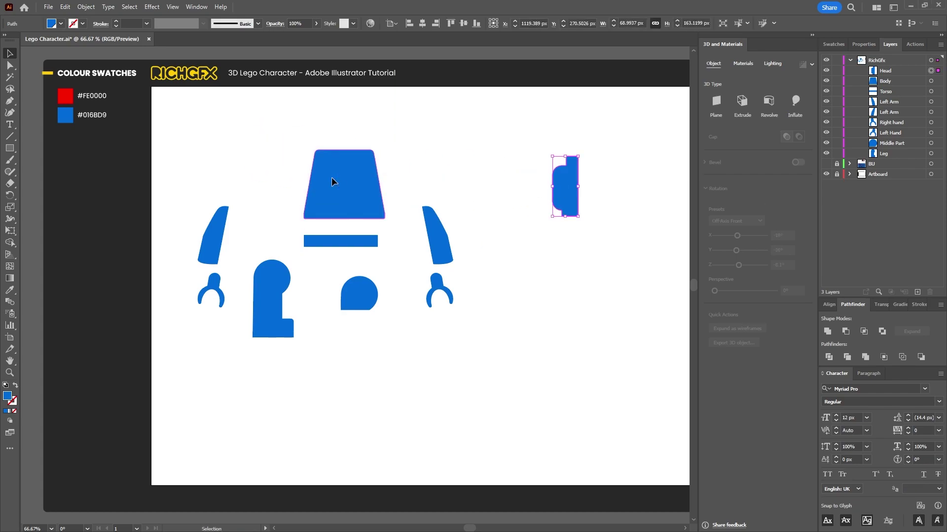
pyautogui.moveTo(332, 182); pyautogui.dragTo(248, 145)
pyautogui.moveTo(348, 241); pyautogui.dragTo(288, 216)
pyautogui.moveTo(435, 250); pyautogui.dragTo(337, 161)
pyautogui.moveTo(436, 281); pyautogui.dragTo(353, 212)
pyautogui.moveTo(345, 285); pyautogui.dragTo(308, 278)
# Step: Revolve the half-head shape 360° into a 3D head, with the offset direction from the right edge
pyautogui.hscroll(5, 486, 301)
pyautogui.click(389, 197)
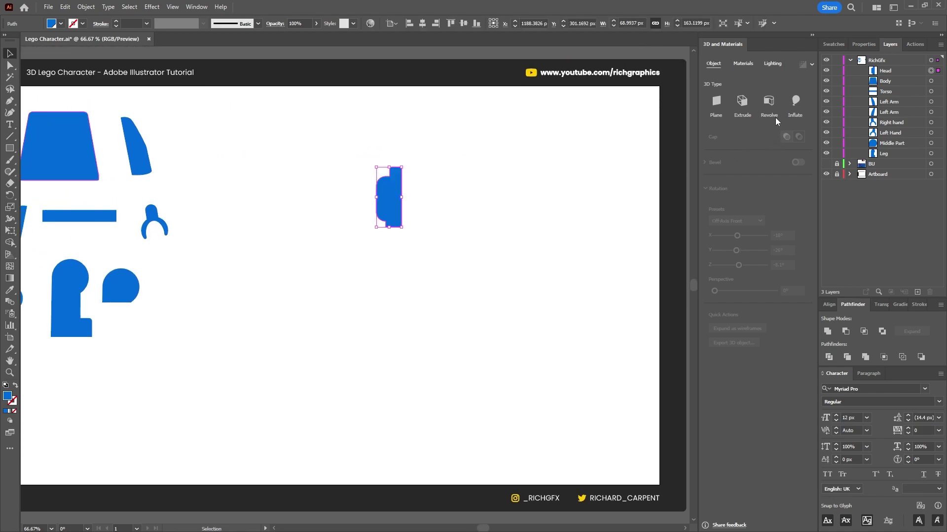
pyautogui.click(768, 101)
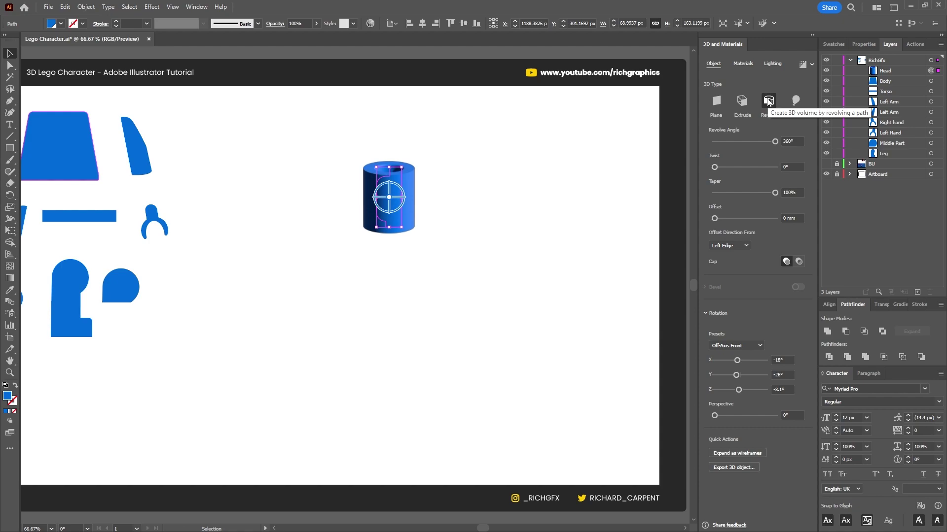
pyautogui.click(745, 246)
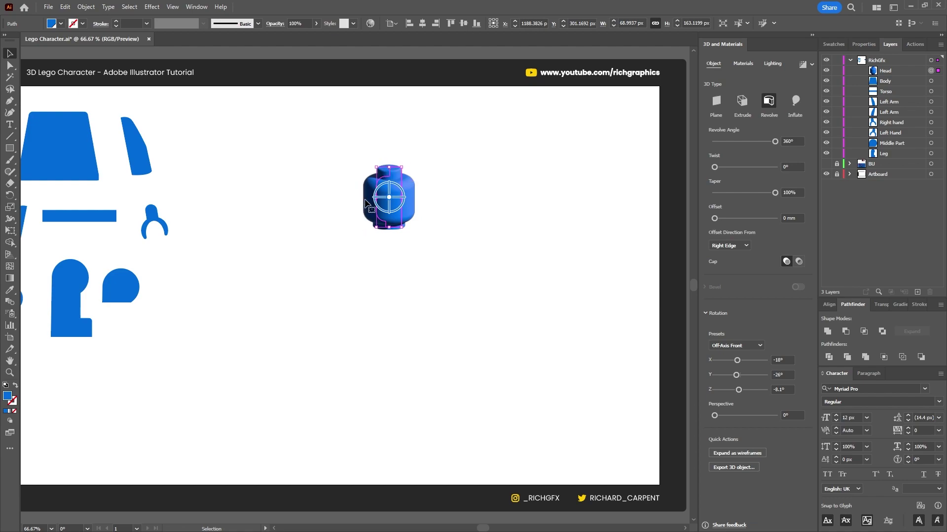
pyautogui.click(800, 141)
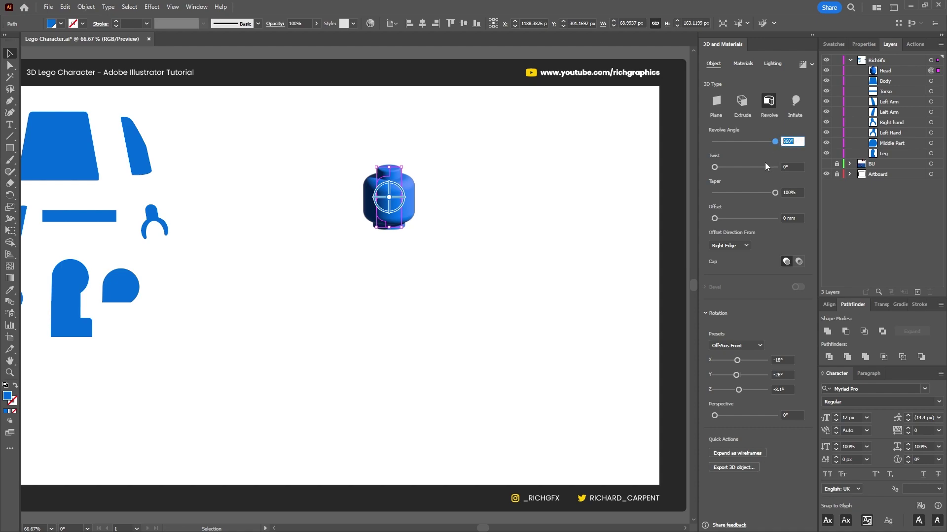
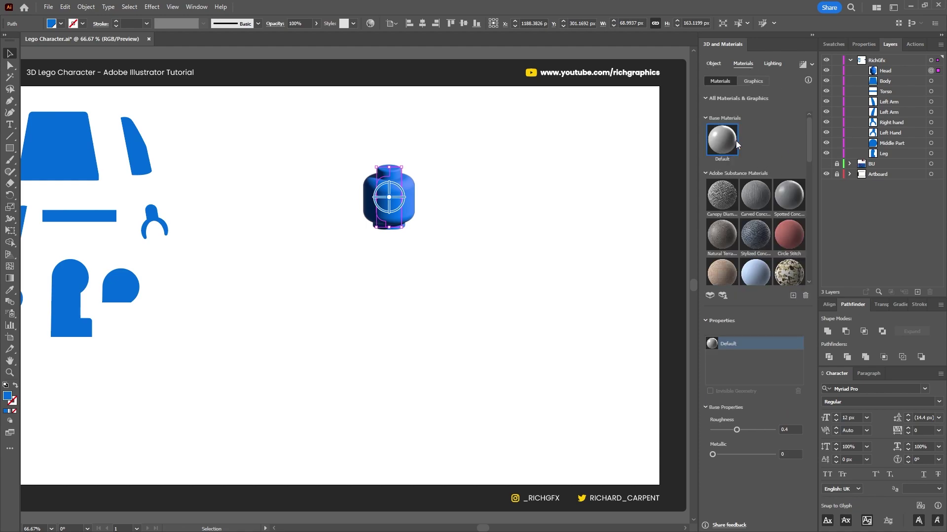
# Step: Set the head material's roughness to 1 and metallic to 0, then show the lighting settings
pyautogui.click(793, 430)
pyautogui.click(788, 454)
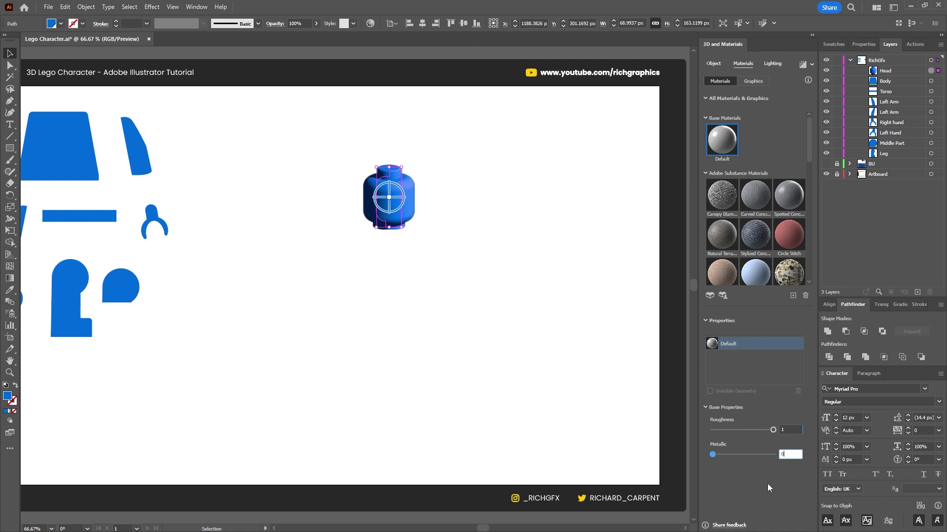
pyautogui.click(774, 64)
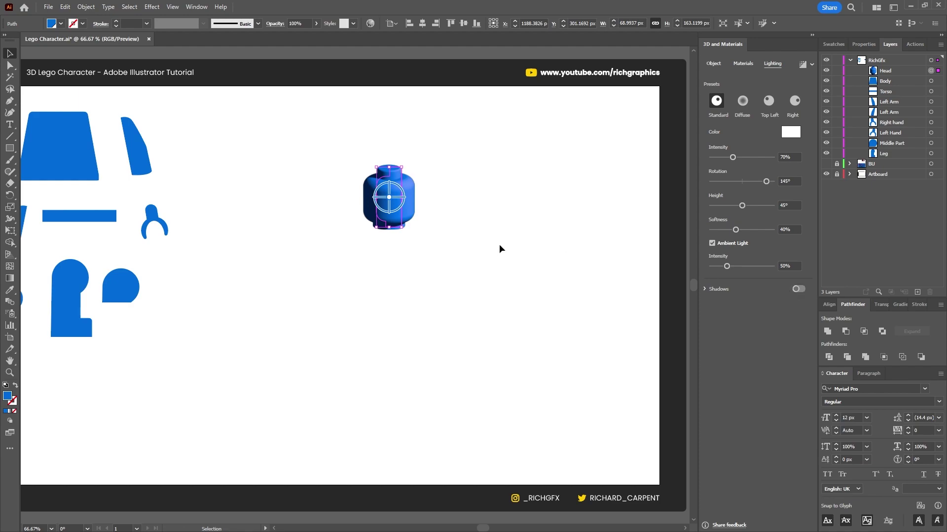
# Step: Move the body shape below the 3D head and apply the Inflate 3D type with a depth of 76 px
pyautogui.hscroll(-2, 451, 228)
pyautogui.moveTo(113, 141); pyautogui.dragTo(427, 301)
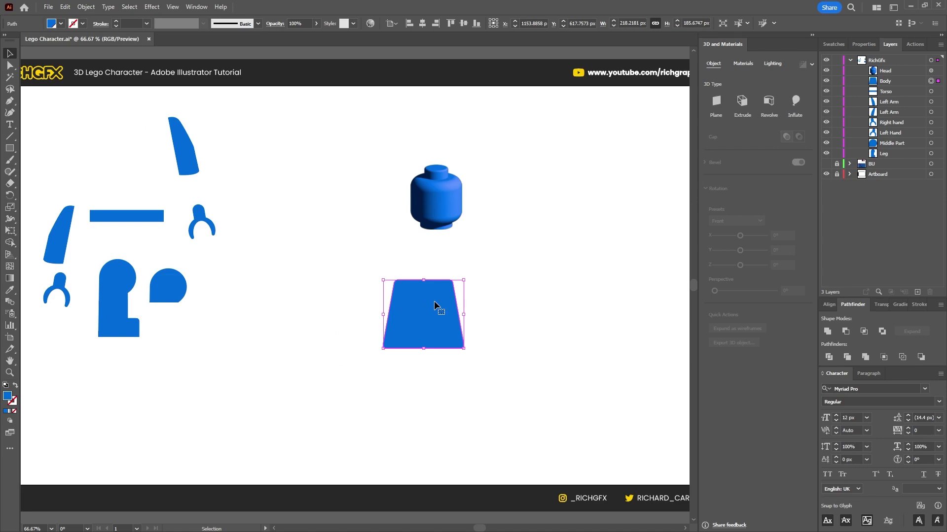
pyautogui.click(795, 101)
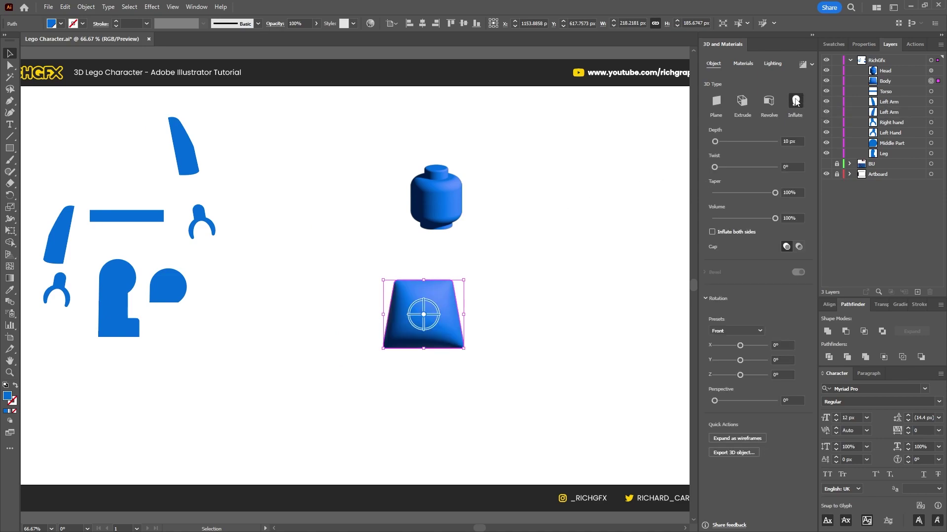
pyautogui.click(788, 142)
pyautogui.write('76')
pyautogui.press('Return')
# Step: Set the body's inflate volume to 10% and inflate both sides
pyautogui.click(799, 218)
pyautogui.write('10')
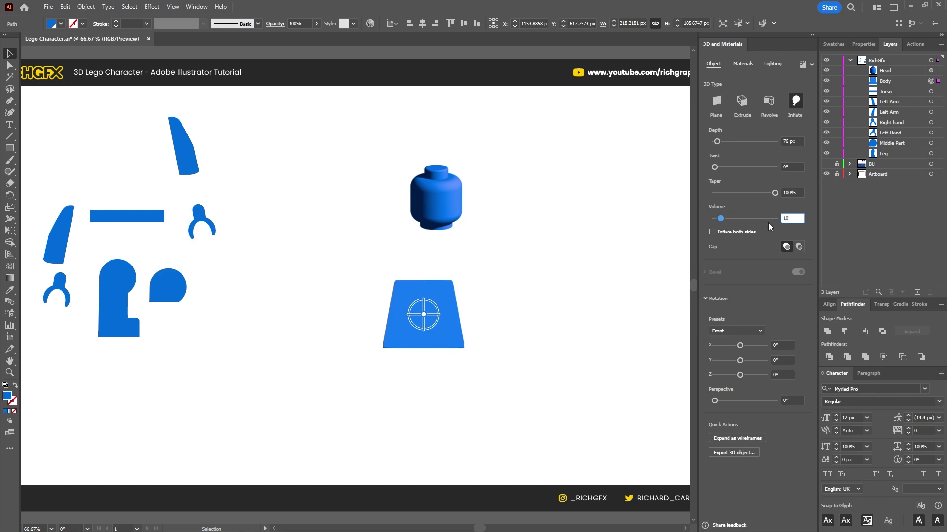
pyautogui.click(736, 233)
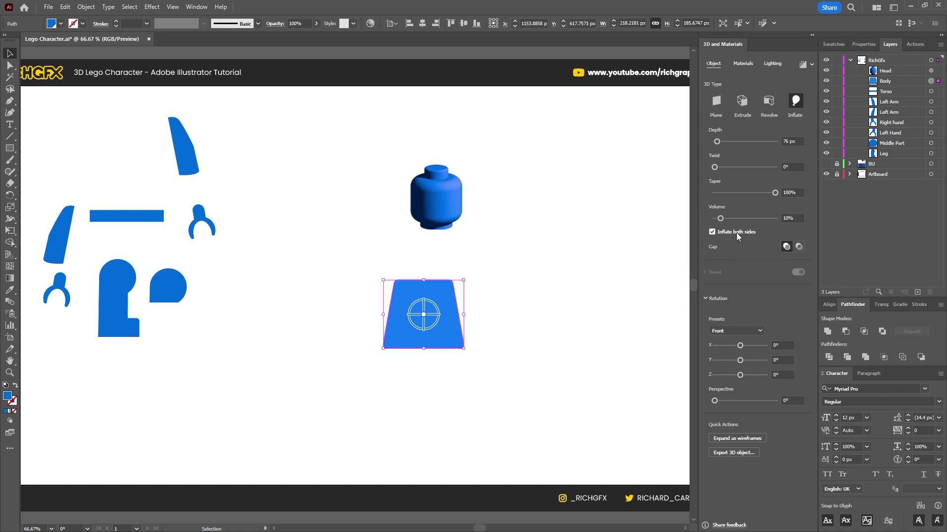
# Step: Rotate the inflated body to X -18°, Y -26° and Z -8.1°
pyautogui.click(784, 345)
pyautogui.write('-18')
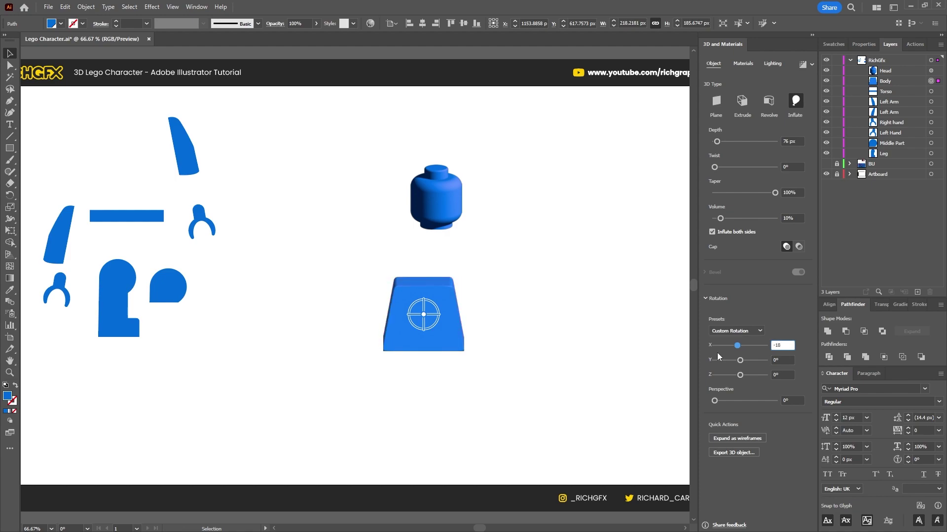
pyautogui.press('Tab')
pyautogui.write('-26')
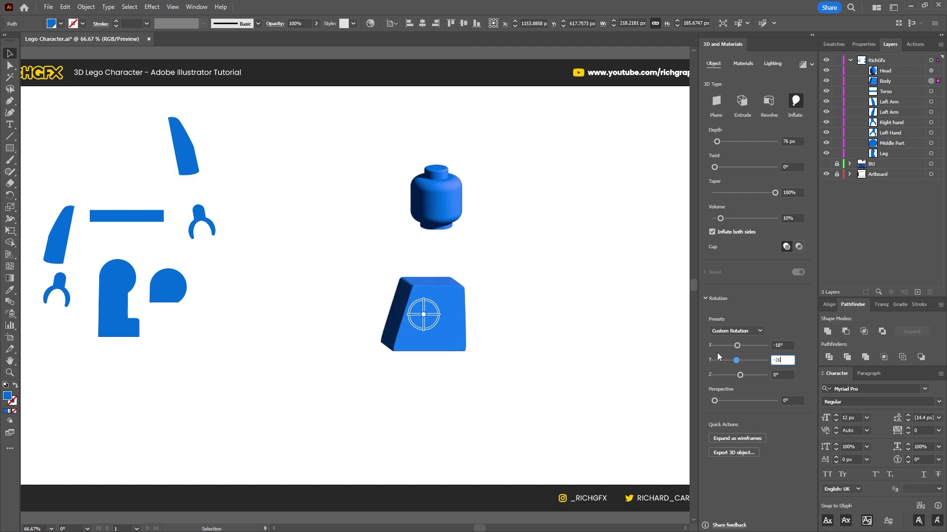
pyautogui.press('Tab')
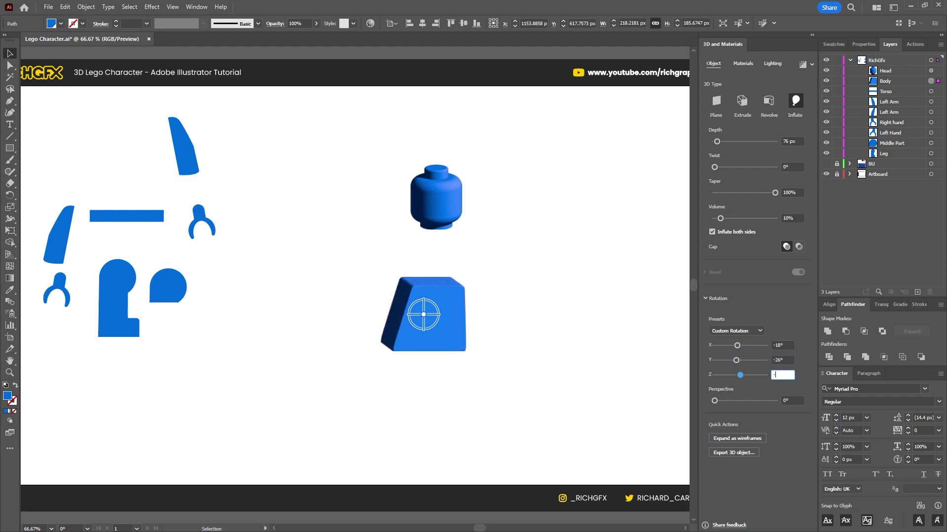
pyautogui.write('-8.14')
pyautogui.press('Return')
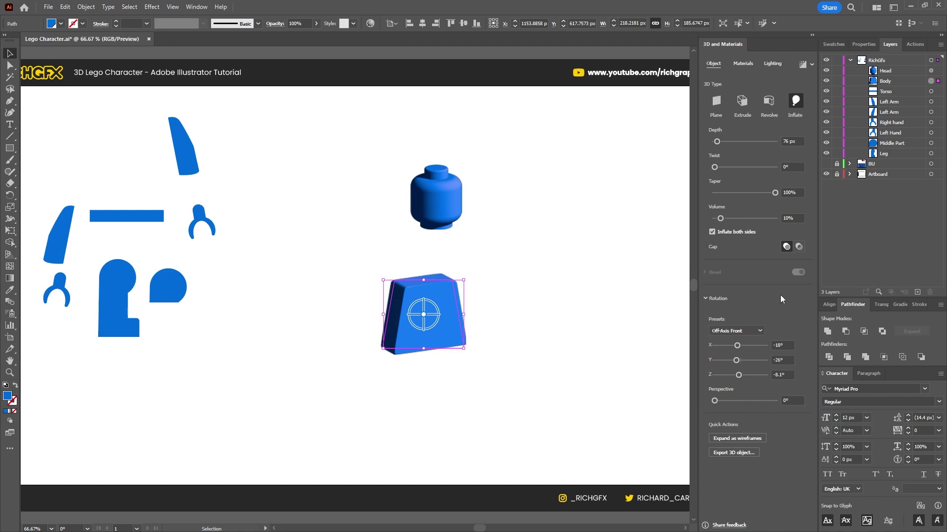
# Step: Set the body material's roughness to 1 and move the body up directly beneath the head
pyautogui.click(740, 65)
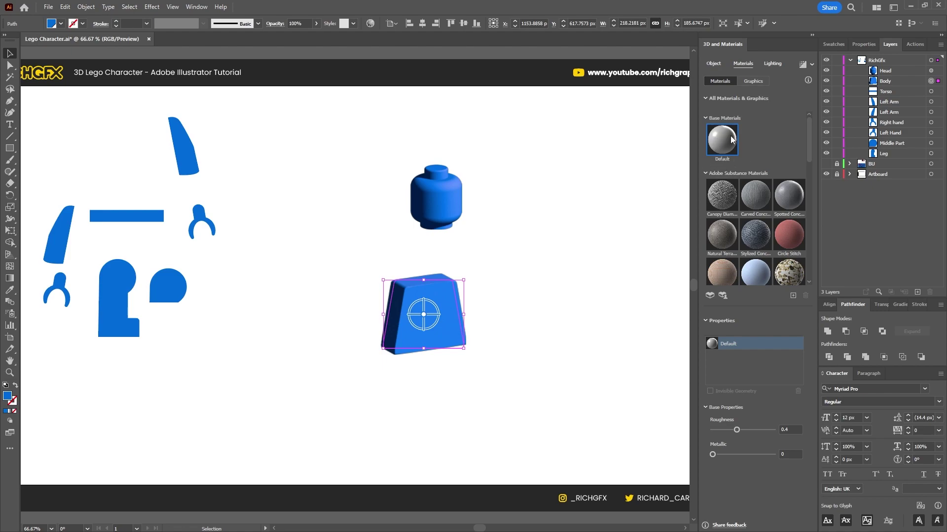
pyautogui.click(737, 430)
pyautogui.write('1')
pyautogui.press('Tab')
pyautogui.press('Return')
pyautogui.click(773, 65)
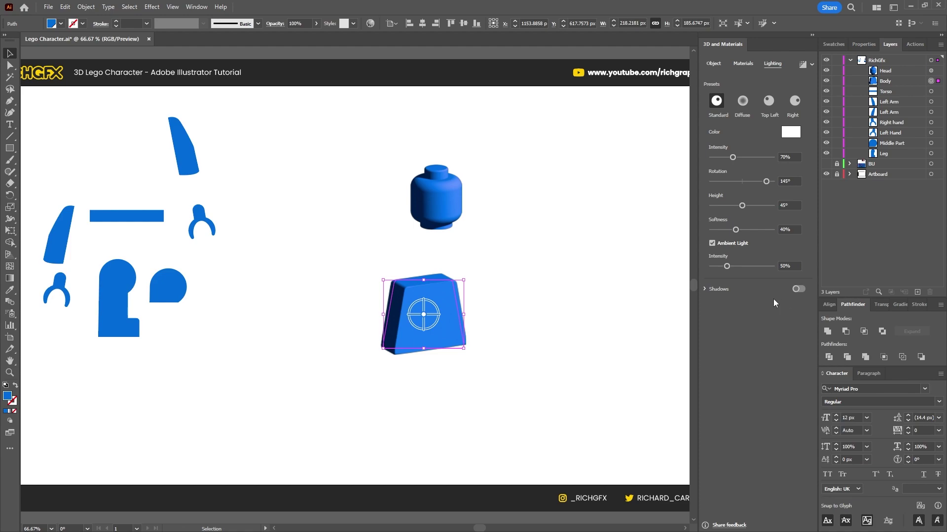
pyautogui.moveTo(442, 331); pyautogui.dragTo(453, 282)
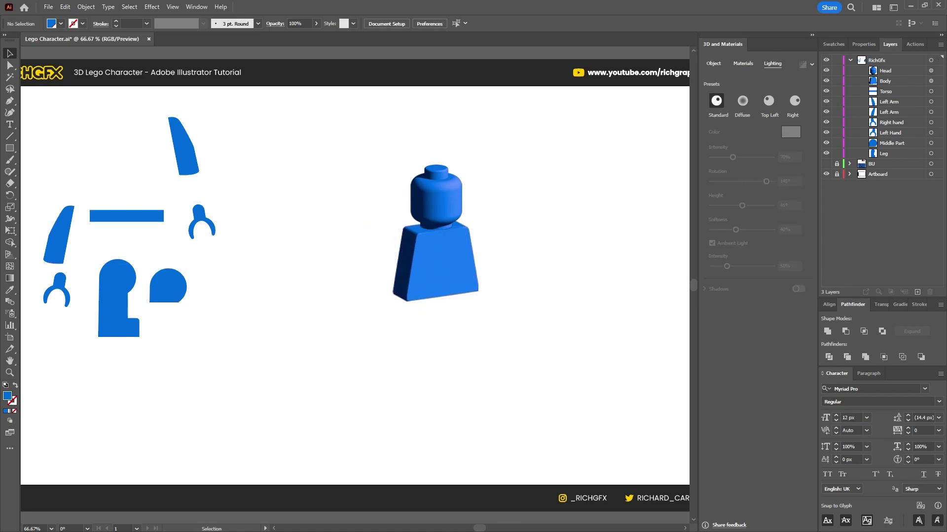
# Step: Move the left arm shape to the free area below the body and inflate it with a depth of 36 px
pyautogui.moveTo(59, 237); pyautogui.dragTo(343, 347)
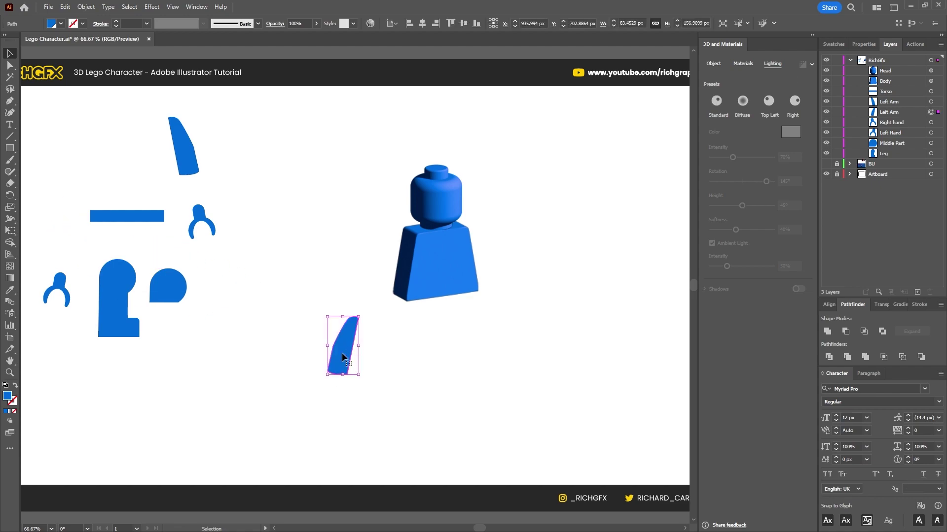
pyautogui.click(713, 63)
pyautogui.click(795, 101)
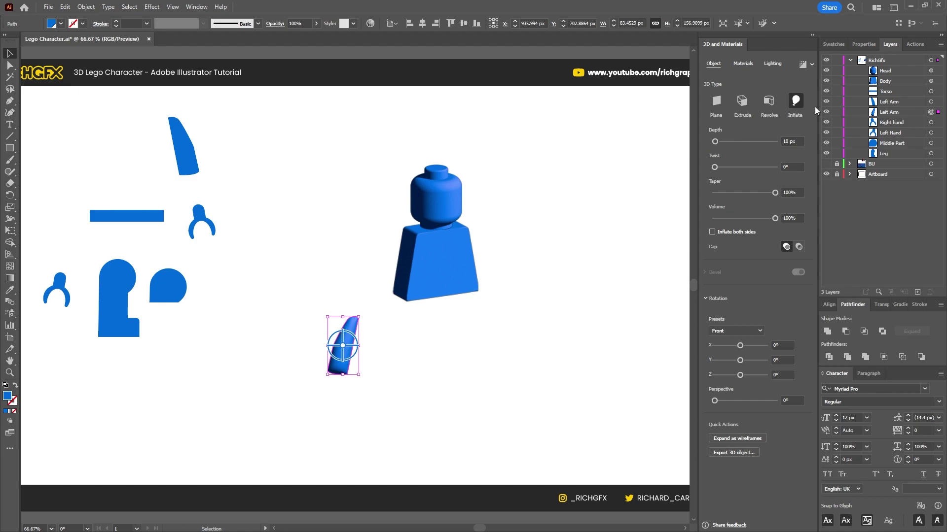
pyautogui.moveTo(802, 140); pyautogui.dragTo(779, 142)
pyautogui.write('36')
pyautogui.press('Tab')
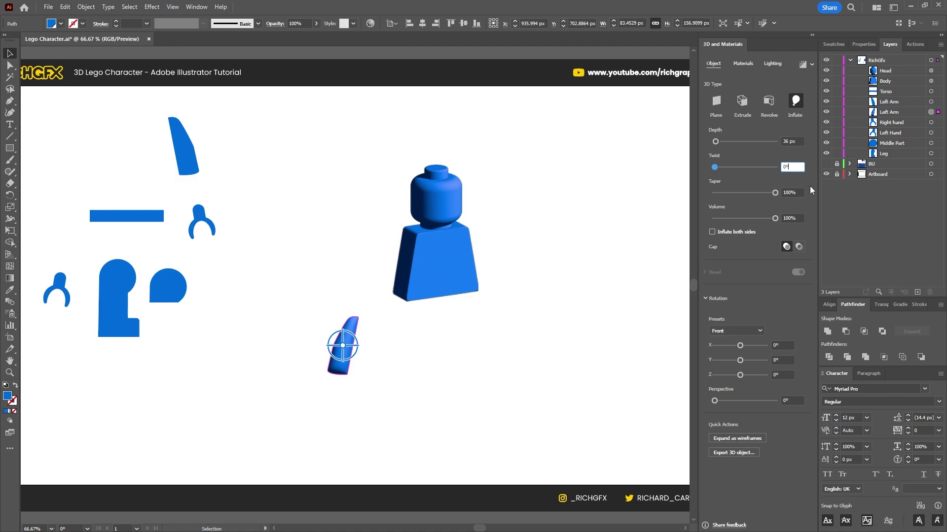
# Step: Set the left arm's inflate volume to 56% and inflate both sides
pyautogui.press('Tab')
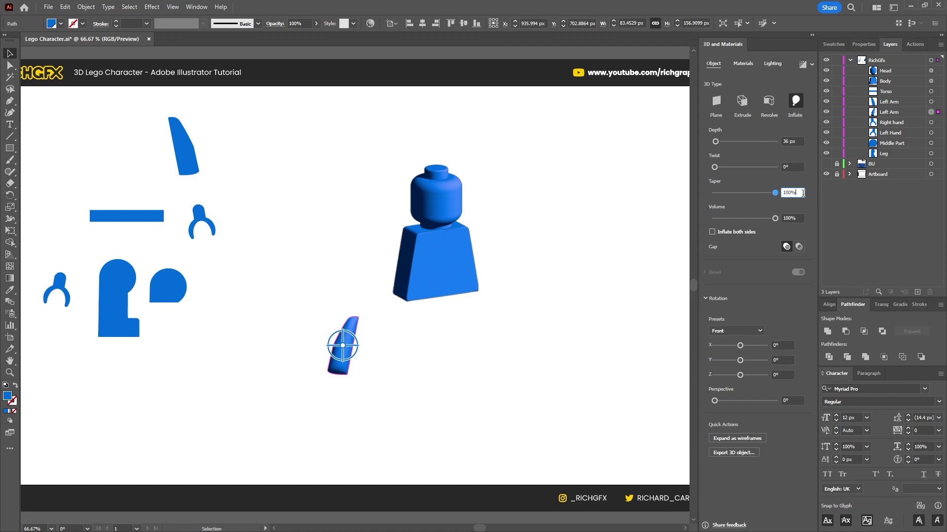
pyautogui.press('Tab')
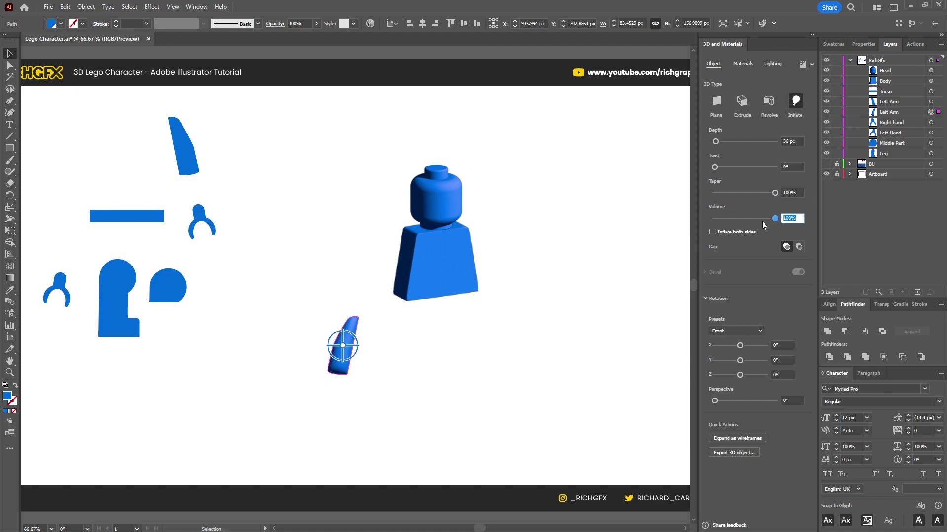
pyautogui.write('56')
pyautogui.press('Return')
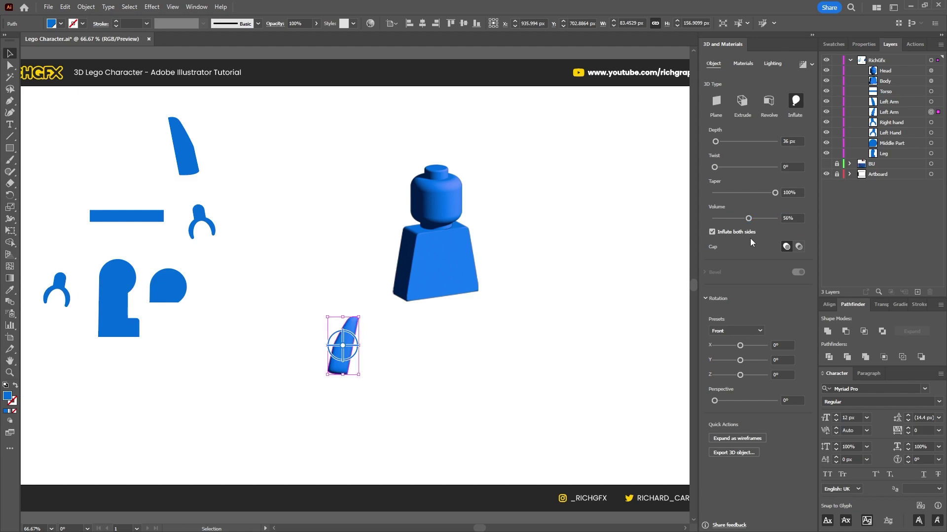
# Step: Rotate the left arm to X -18°, Y -26° and Z -8.1°
pyautogui.click(789, 345)
pyautogui.write('-18')
pyautogui.press('Return')
pyautogui.press('Tab')
pyautogui.write('-2')
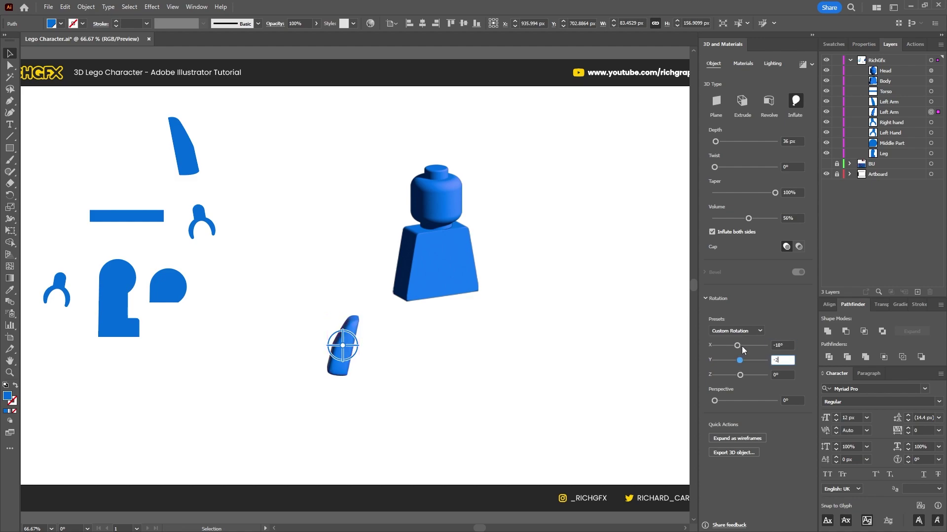
pyautogui.write('6')
pyautogui.press('Tab')
pyautogui.write('-8')
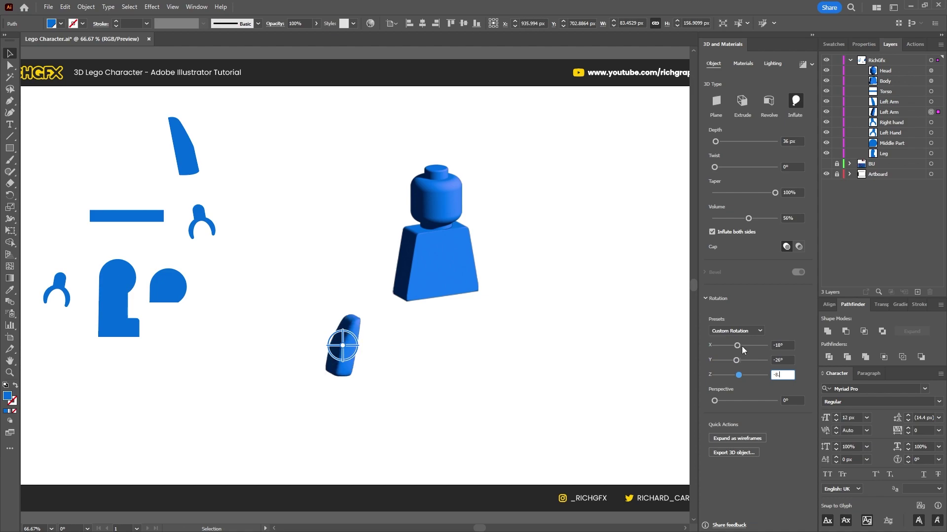
# Step: Set the left arm material's roughness to 1
pyautogui.click(742, 64)
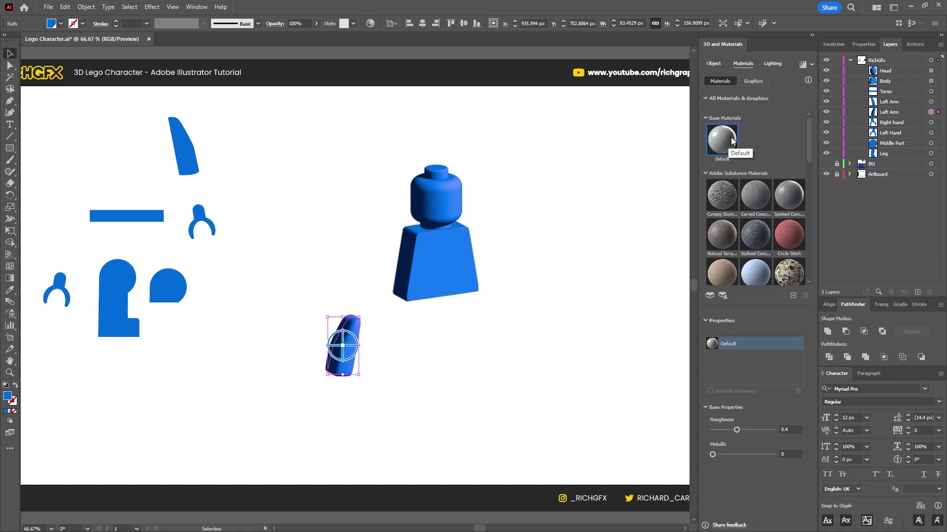
pyautogui.doubleClick(786, 434)
pyautogui.write('1')
pyautogui.press('Return')
# Step: Light the left arm with intensity 70%, rotation -180°, softness 100% and ambient light intensity 0%
pyautogui.click(773, 64)
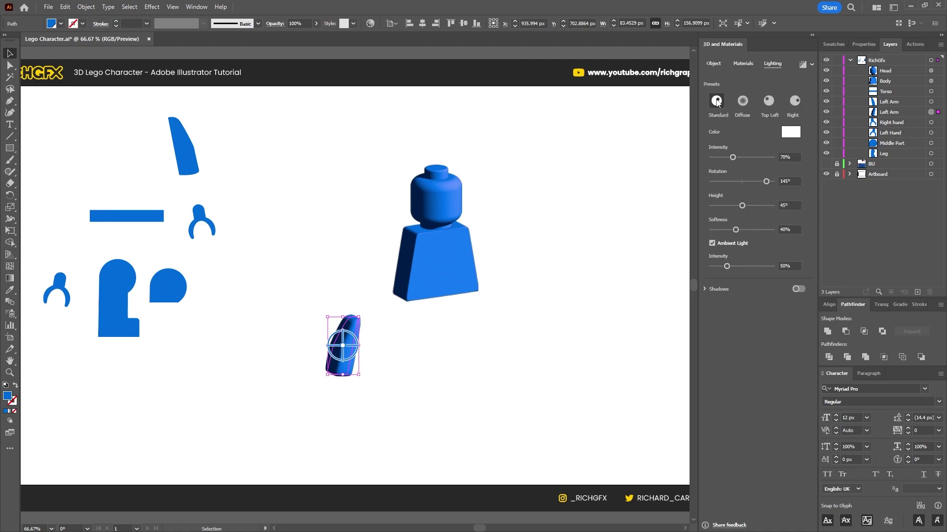
pyautogui.click(788, 157)
pyautogui.write('70')
pyautogui.press('Tab')
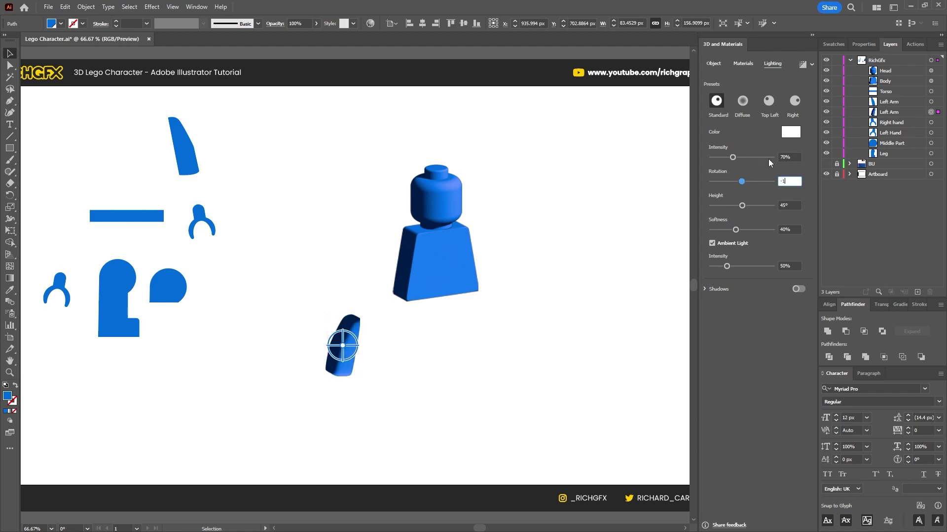
pyautogui.write('-180')
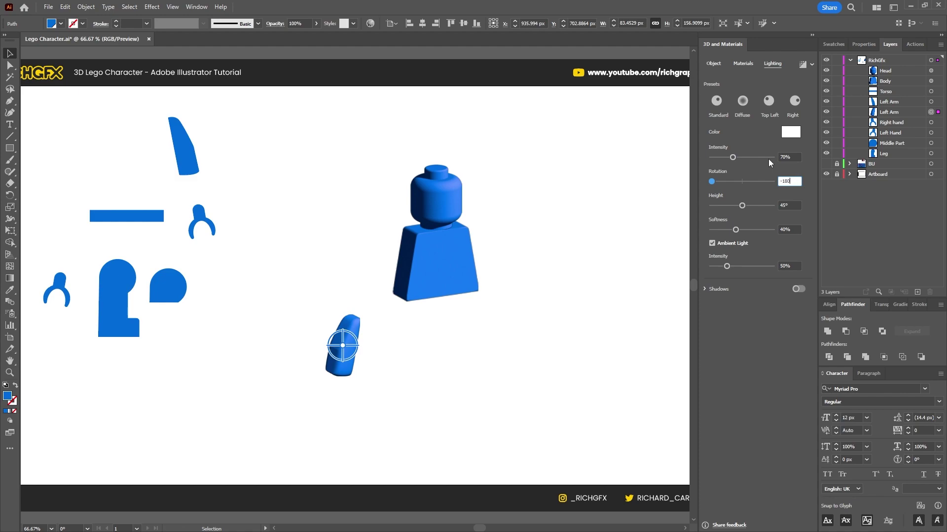
pyautogui.press('Tab')
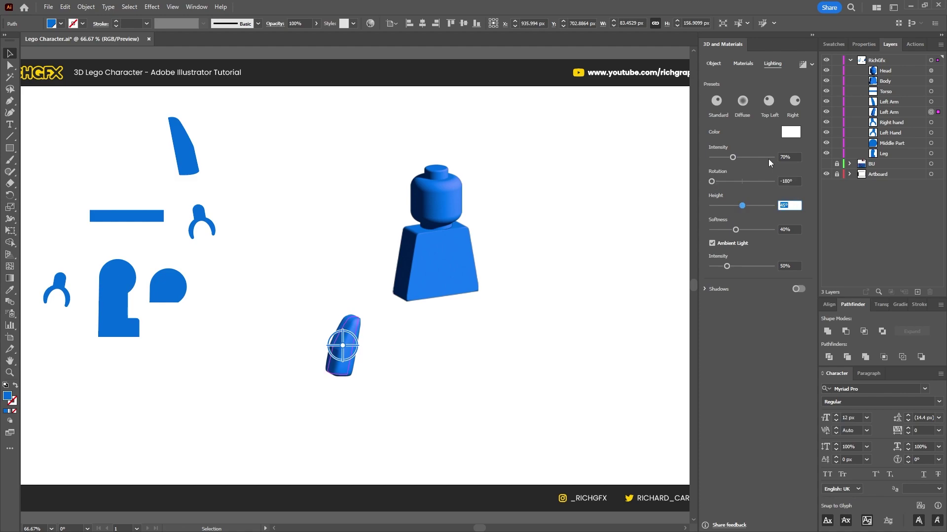
pyautogui.press('Tab')
pyautogui.write('100')
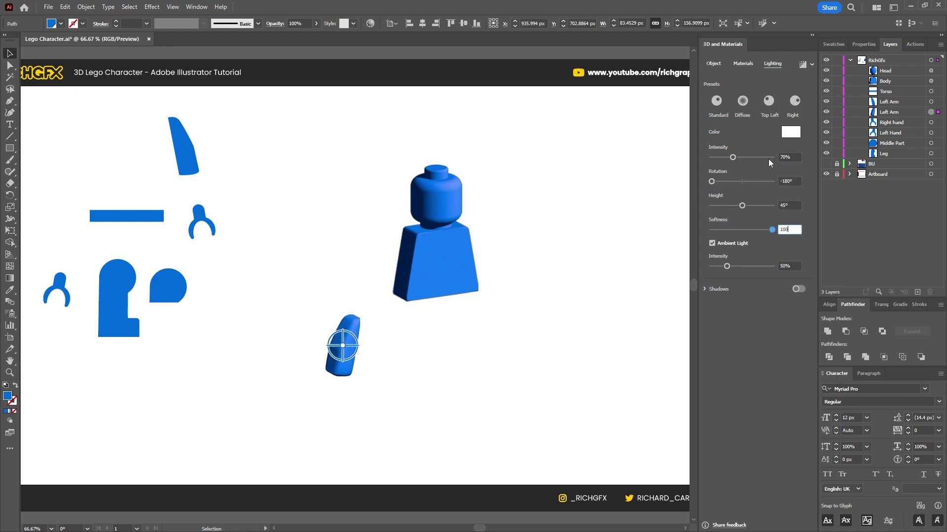
pyautogui.press('Tab')
pyautogui.write('0')
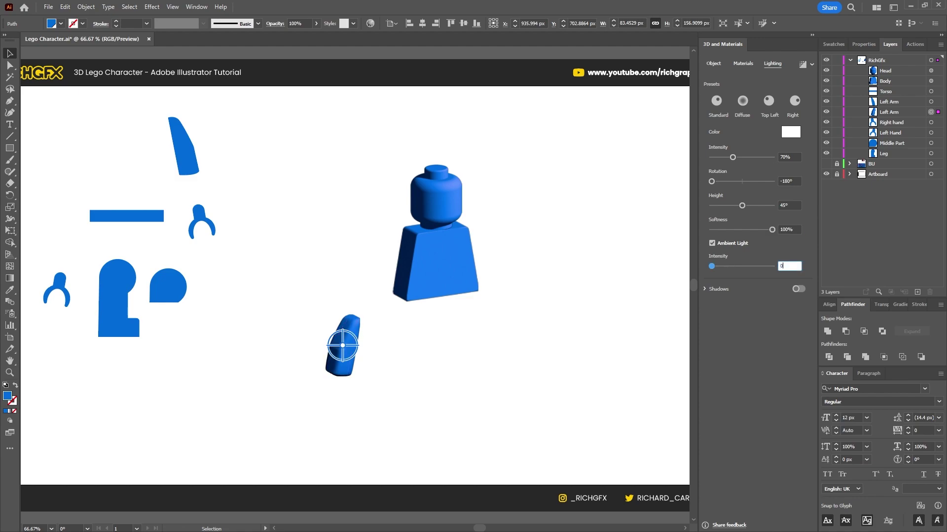
pyautogui.press('Return')
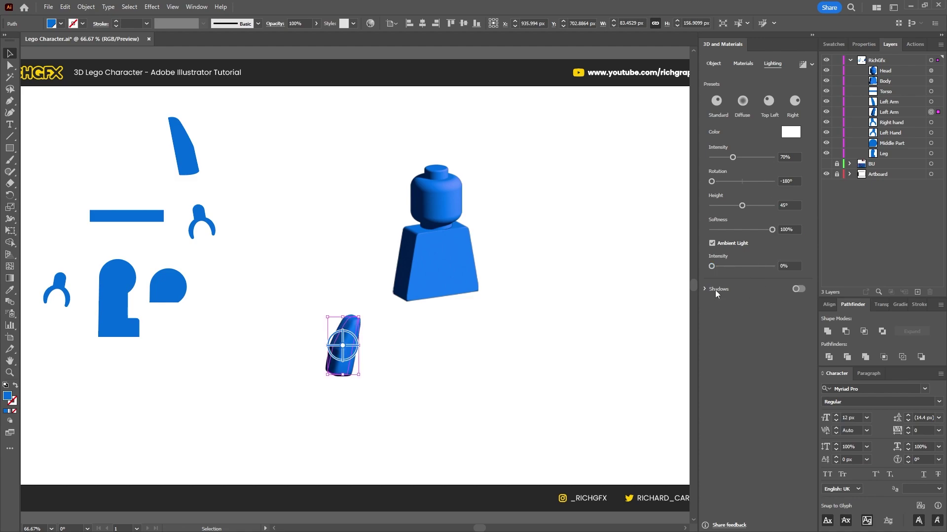
# Step: Place the left arm against the body's side and stack it above the body, just below the head
pyautogui.moveTo(345, 369); pyautogui.dragTo(389, 293)
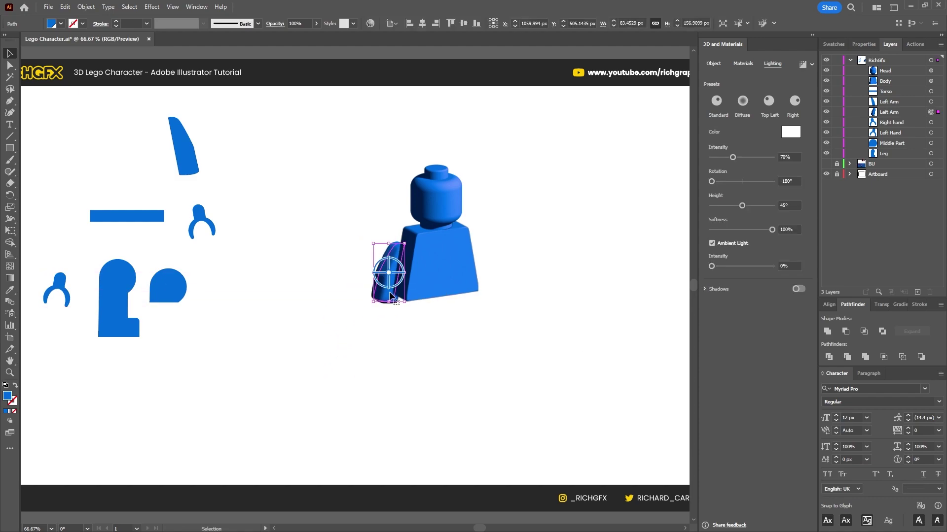
pyautogui.moveTo(902, 112); pyautogui.dragTo(904, 76)
pyautogui.moveTo(400, 278); pyautogui.dragTo(400, 268)
# Step: Move the right arm shape below the figure and inflate both its sides with a depth of 36 px and a volume of 56%
pyautogui.moveTo(183, 145); pyautogui.dragTo(345, 353)
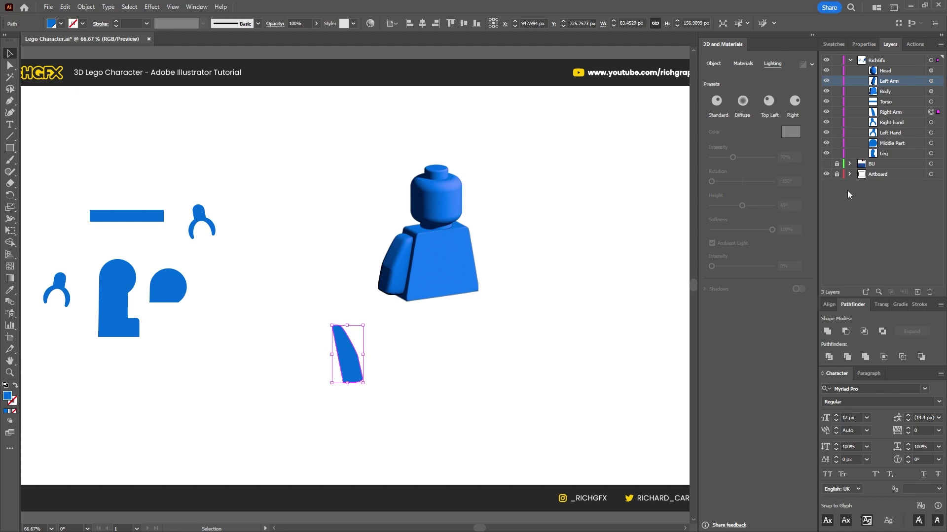
pyautogui.click(797, 106)
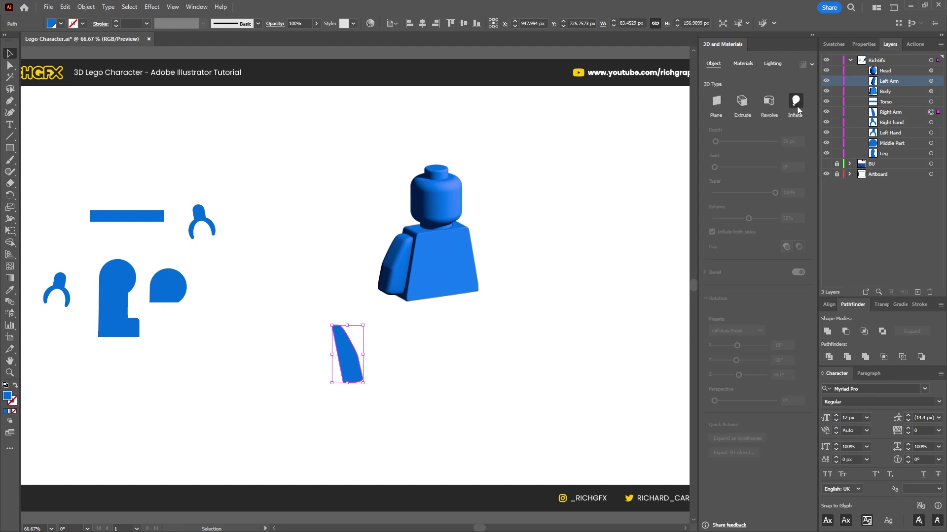
pyautogui.click(791, 142)
pyautogui.write('36')
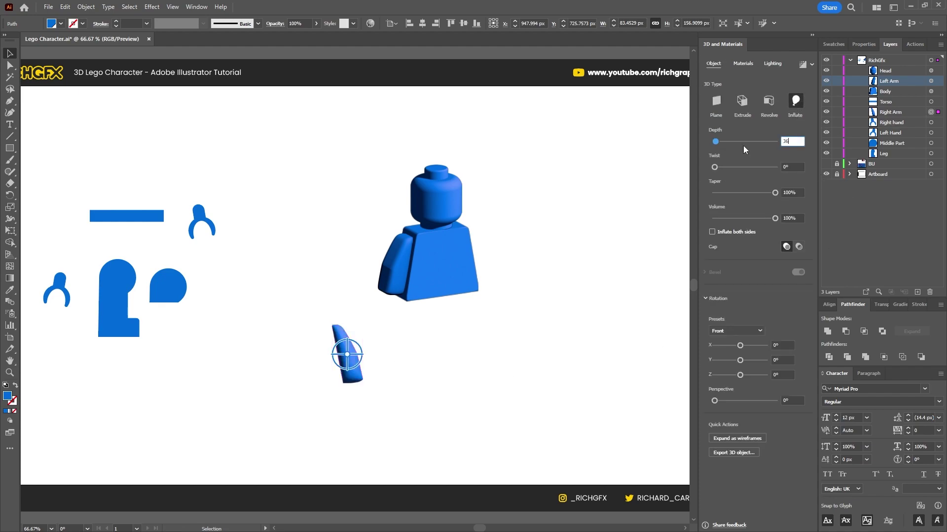
pyautogui.press('Tab')
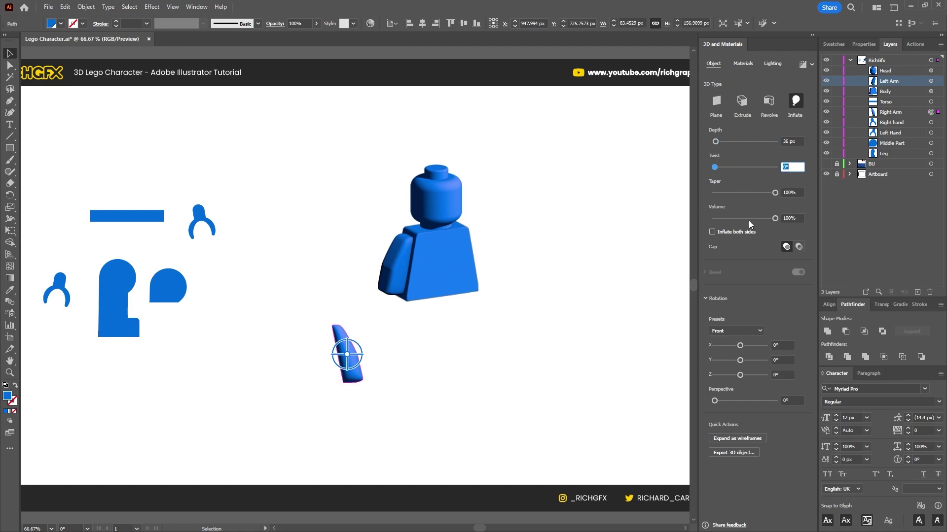
pyautogui.click(799, 218)
pyautogui.write('56')
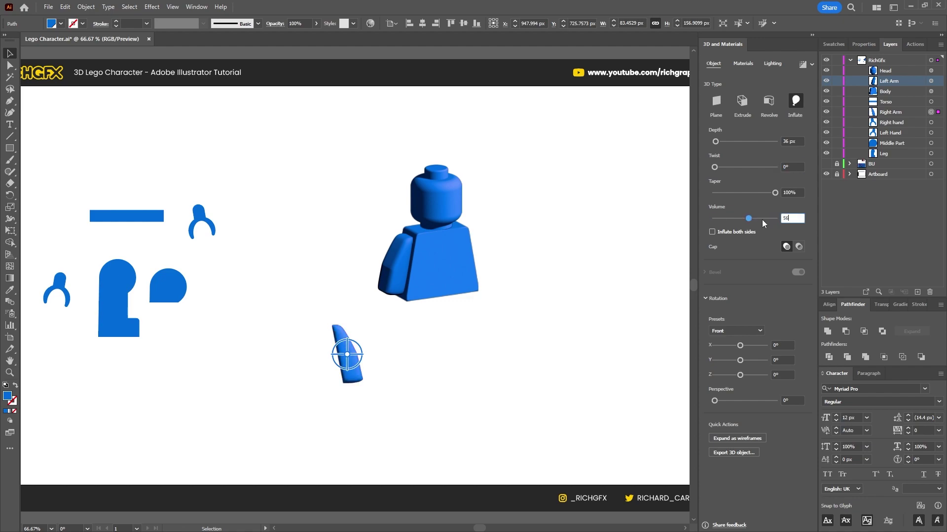
pyautogui.click(712, 232)
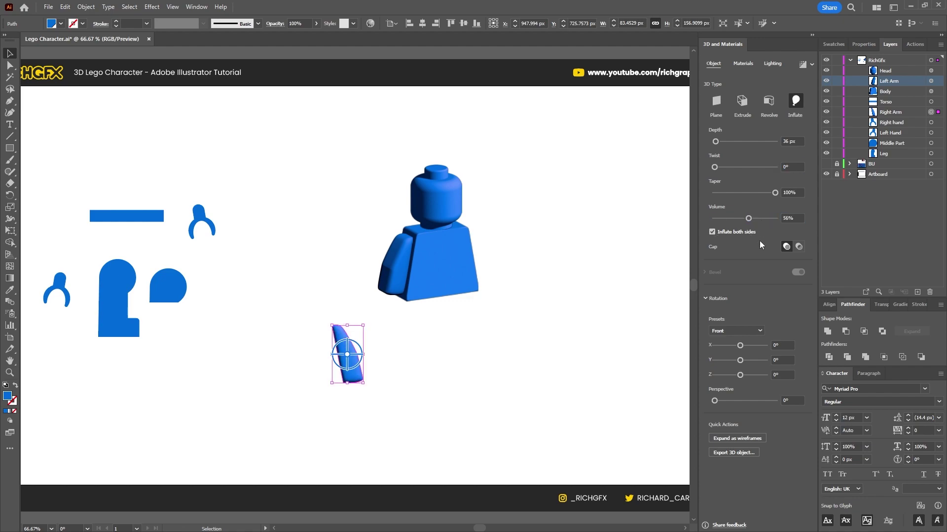
# Step: Rotate the right arm to X -18°, Y -30° and Z -8.1°
pyautogui.click(779, 346)
pyautogui.write('-18')
pyautogui.press('Tab')
pyautogui.write('-30')
pyautogui.press('Tab')
pyautogui.write('-8')
pyautogui.press('Return')
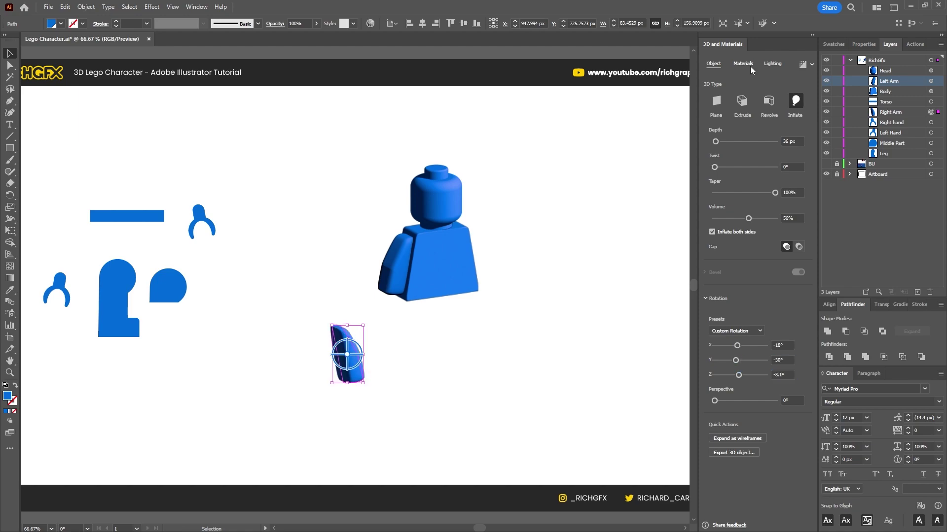
# Step: Give the right arm a roughness of 1 and light it with intensity 50%, rotation -180° and ambient light intensity 0%
pyautogui.click(742, 64)
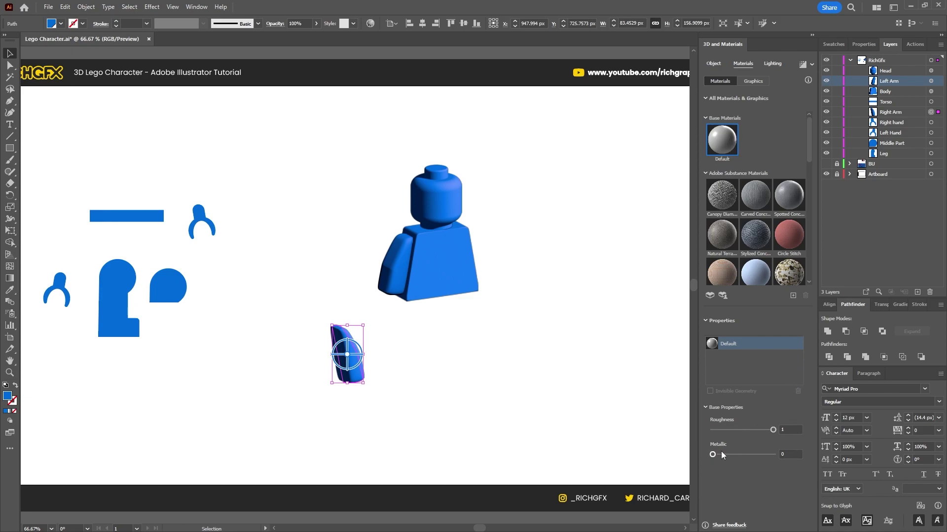
pyautogui.click(775, 63)
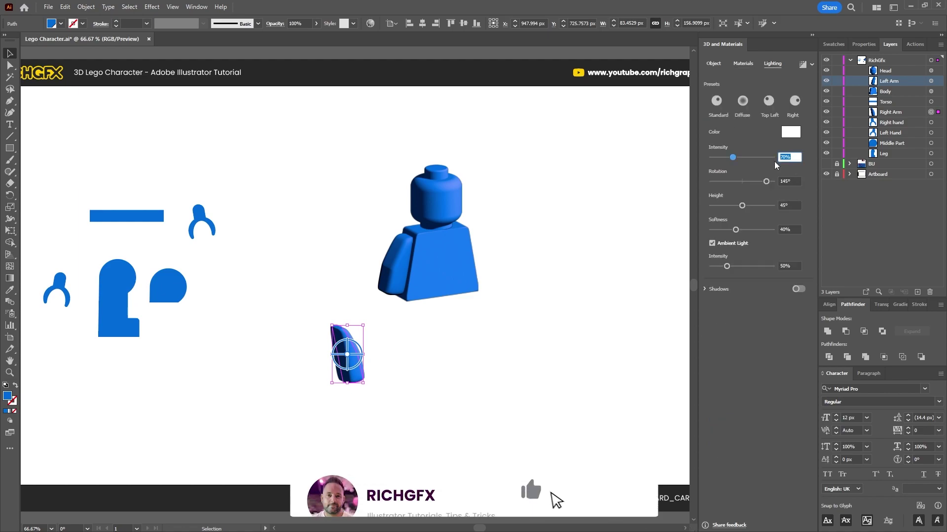
pyautogui.write('50')
pyautogui.press('Tab')
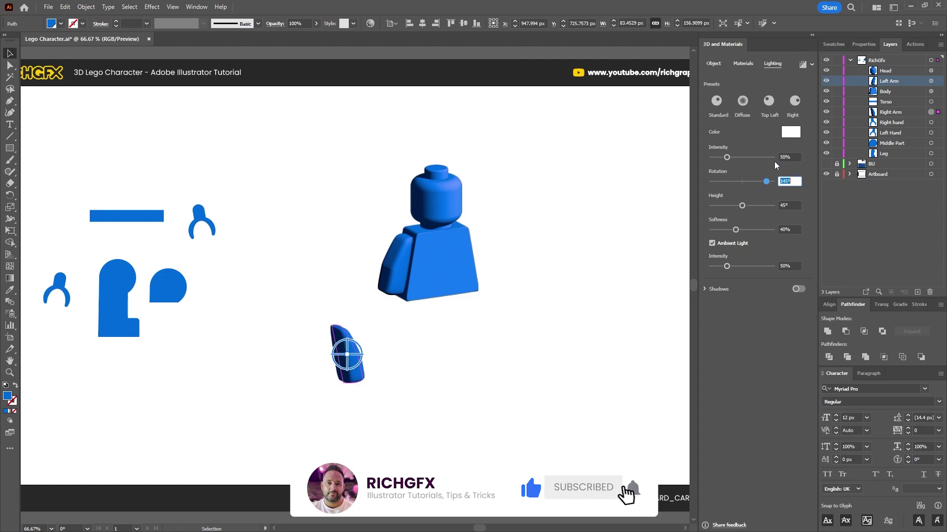
pyautogui.write('-18')
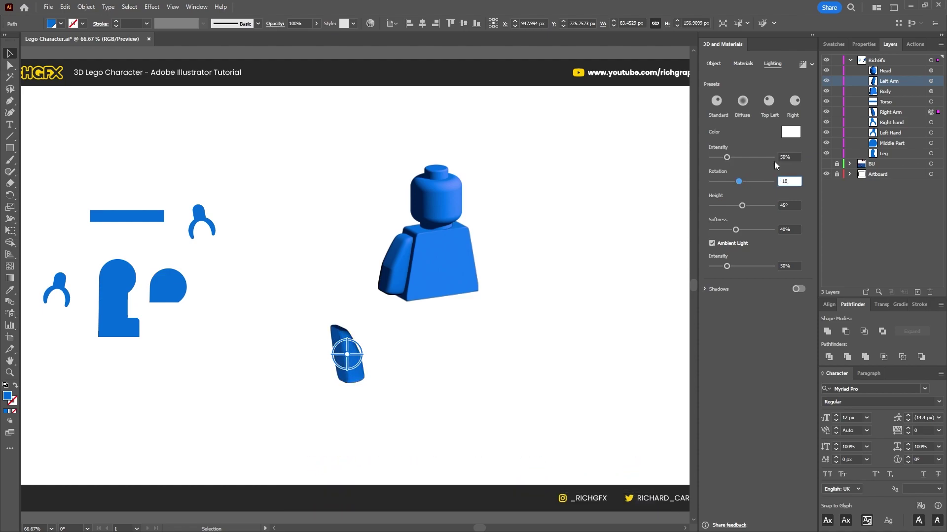
pyautogui.write('0')
pyautogui.press('Tab')
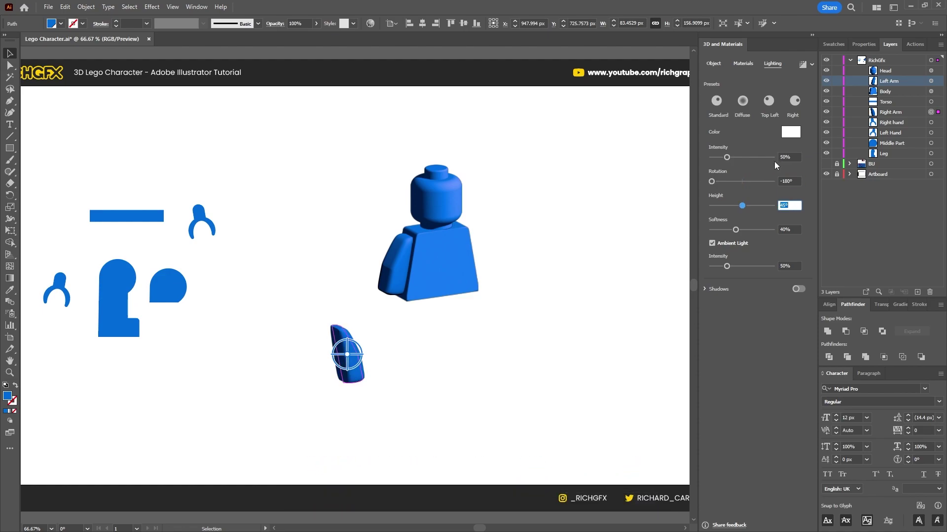
pyautogui.press('Tab')
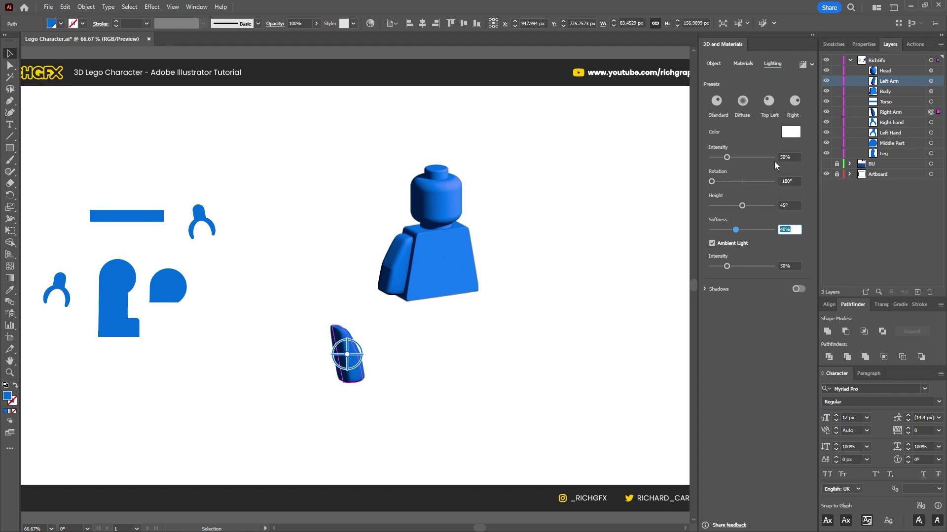
pyautogui.press('Tab')
pyautogui.write('0')
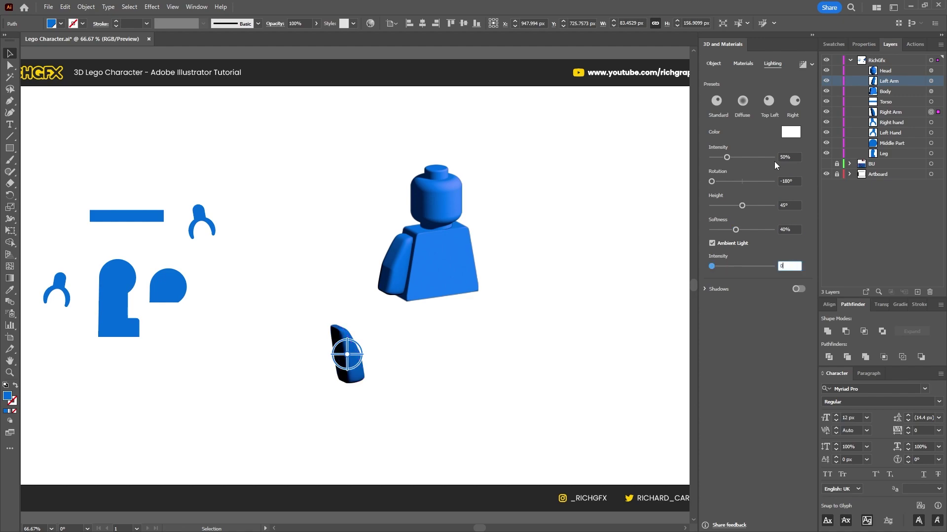
pyautogui.press('Return')
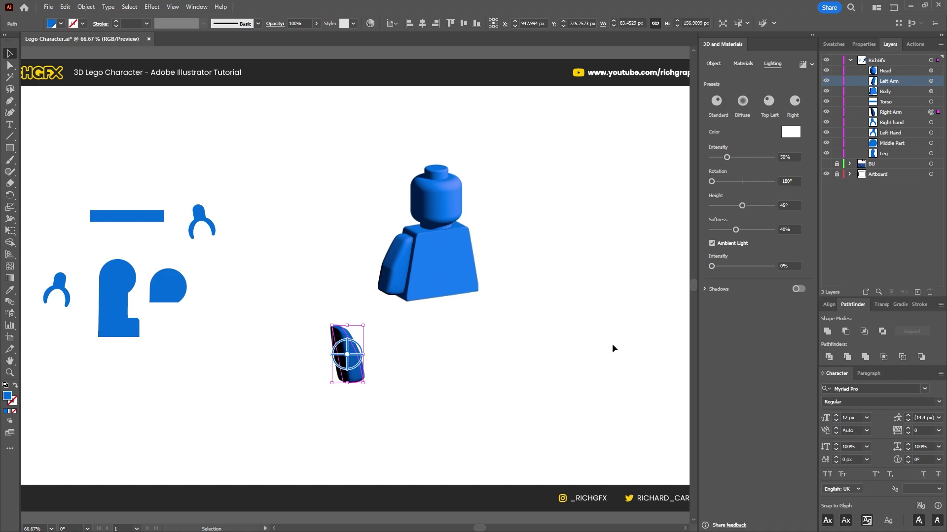
# Step: Place the right arm against the free side of the body and move the left hand shape below the figure
pyautogui.moveTo(349, 365); pyautogui.dragTo(480, 271)
pyautogui.moveTo(58, 285); pyautogui.dragTo(424, 347)
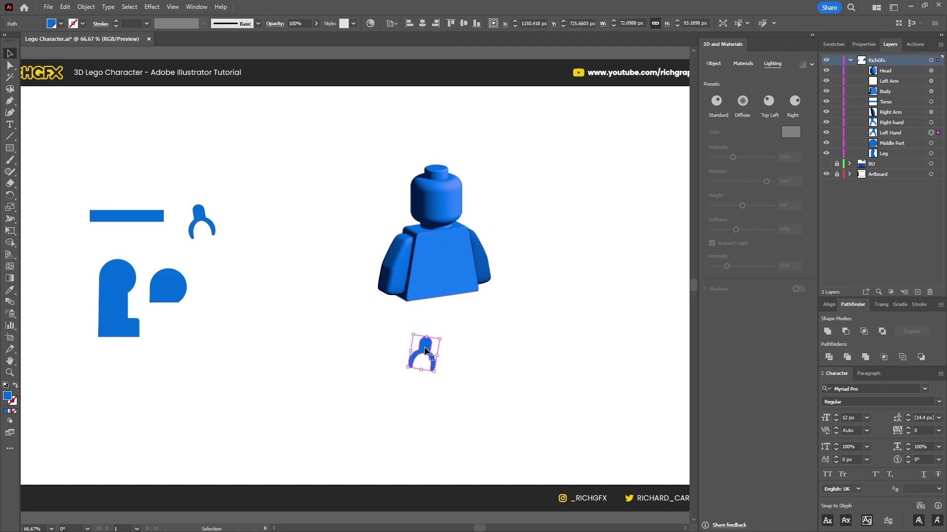
# Step: Inflate both sides of the left hand with a depth of 21 px and a volume of 56%
pyautogui.click(713, 63)
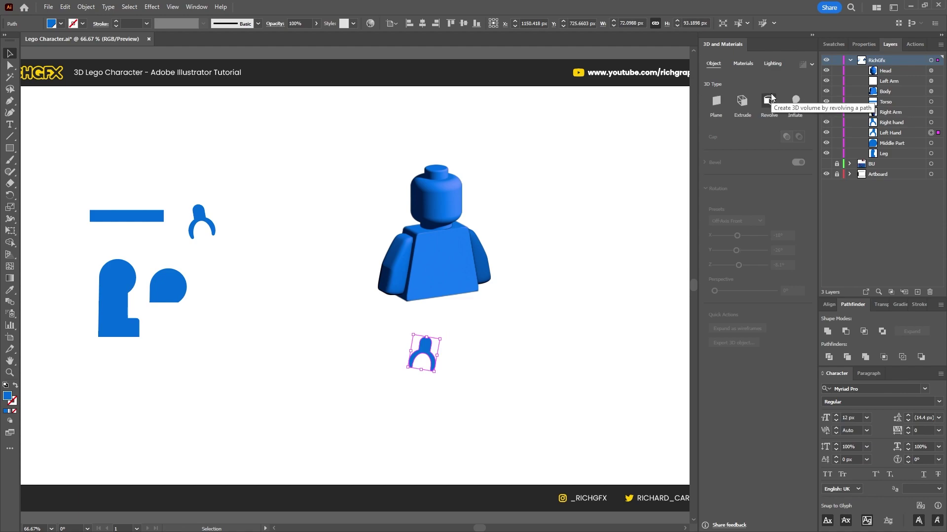
pyautogui.click(795, 102)
pyautogui.click(789, 141)
pyautogui.write('21')
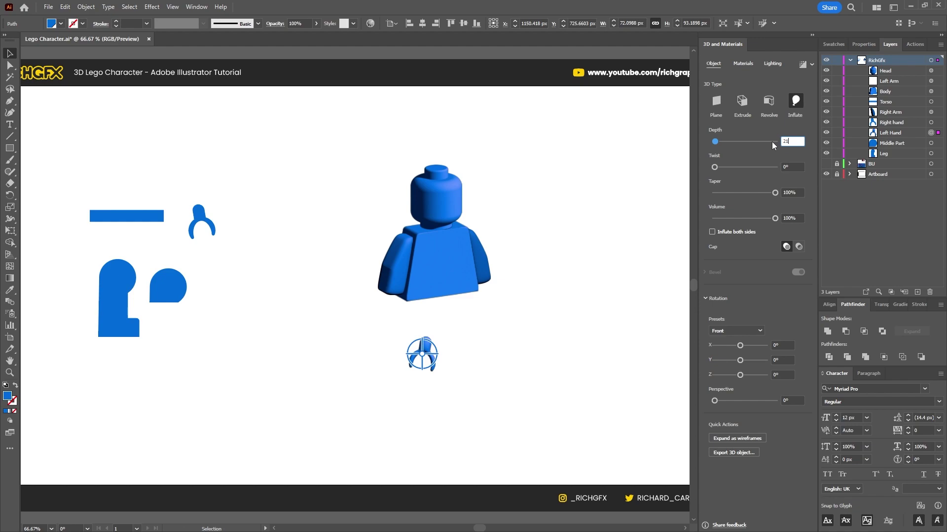
pyautogui.click(799, 219)
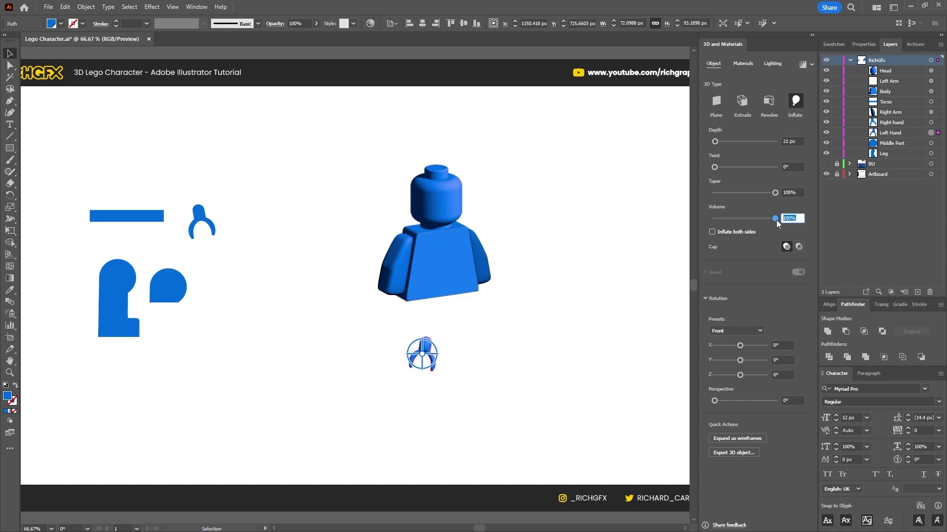
pyautogui.write('56')
pyautogui.click(726, 232)
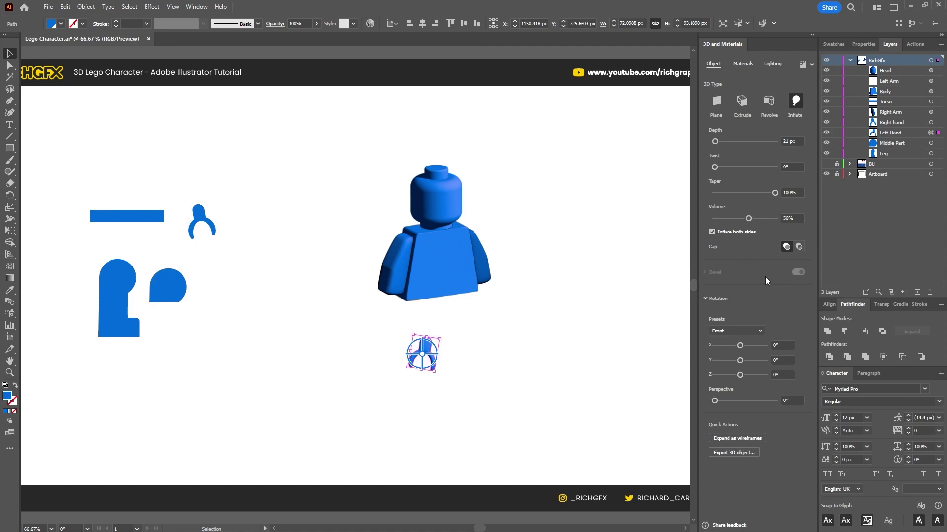
# Step: Rotate the left hand to X -18°, Y -26° and Z -8.1°
pyautogui.click(787, 346)
pyautogui.write('-18')
pyautogui.press('Tab')
pyautogui.write('-')
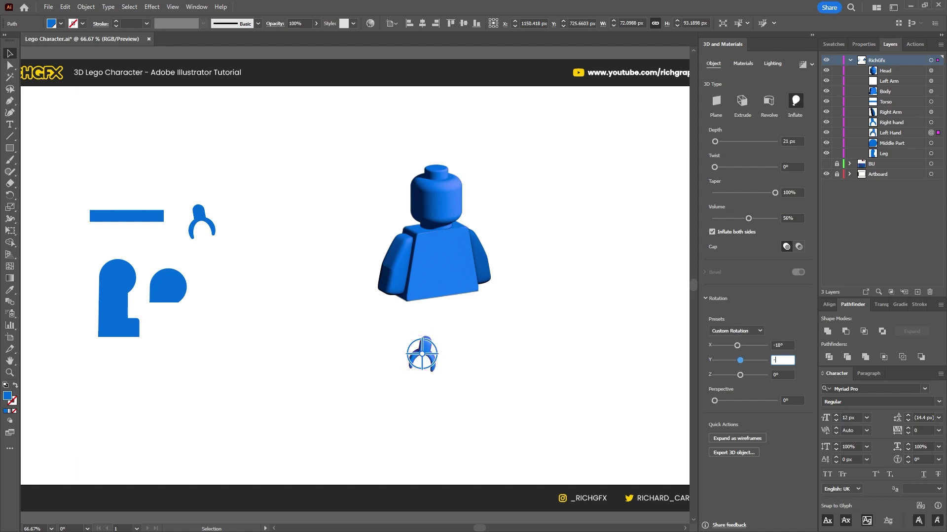
pyautogui.write('26')
pyautogui.press('Tab')
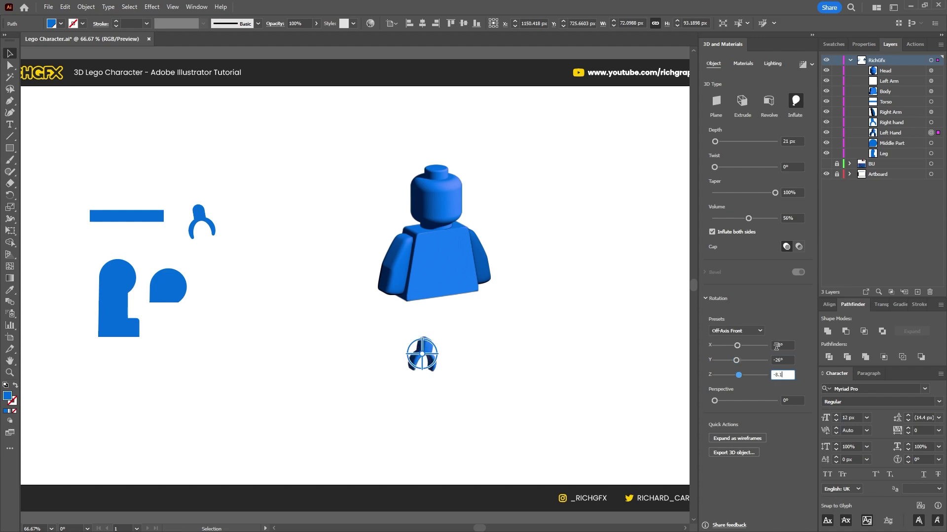
# Step: Raise the left hand's material roughness to the maximum and set its light rotation to -145°
pyautogui.click(743, 63)
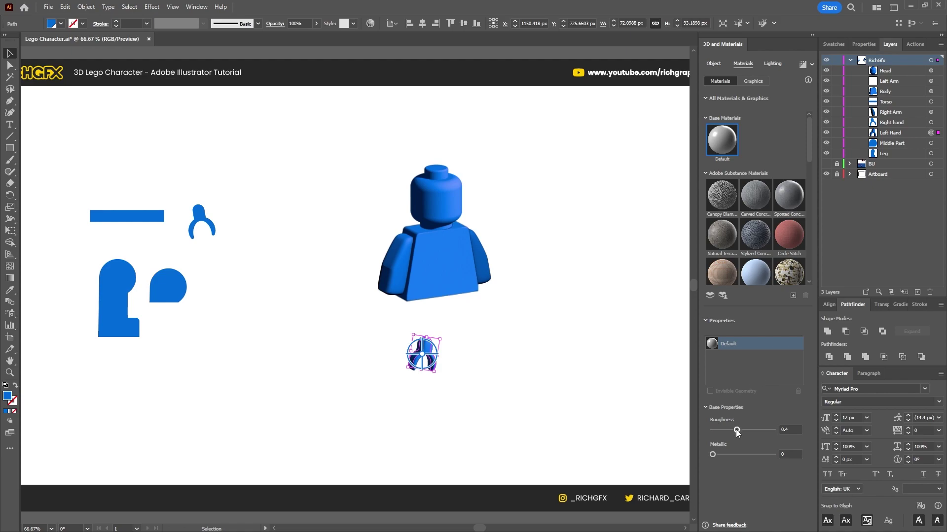
pyautogui.moveTo(712, 430); pyautogui.dragTo(772, 430)
pyautogui.click(774, 64)
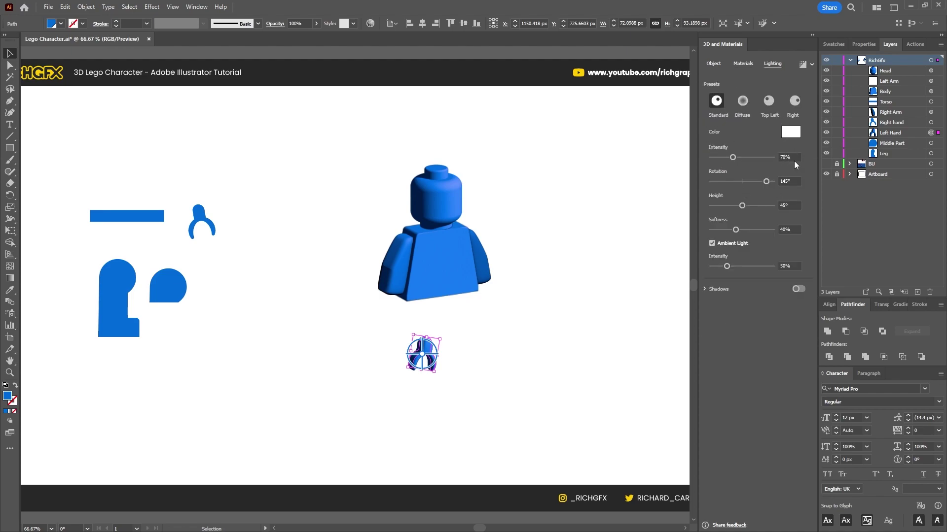
pyautogui.click(788, 181)
pyautogui.write('-145')
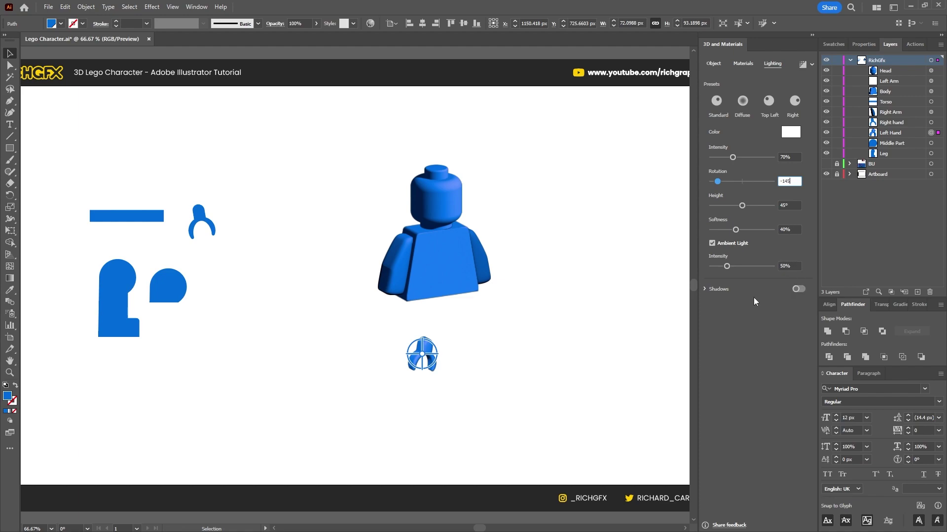
# Step: Move the right hand shape beside the left hand and copy the left hand's 3D appearance onto it
pyautogui.moveTo(215, 223); pyautogui.dragTo(491, 351)
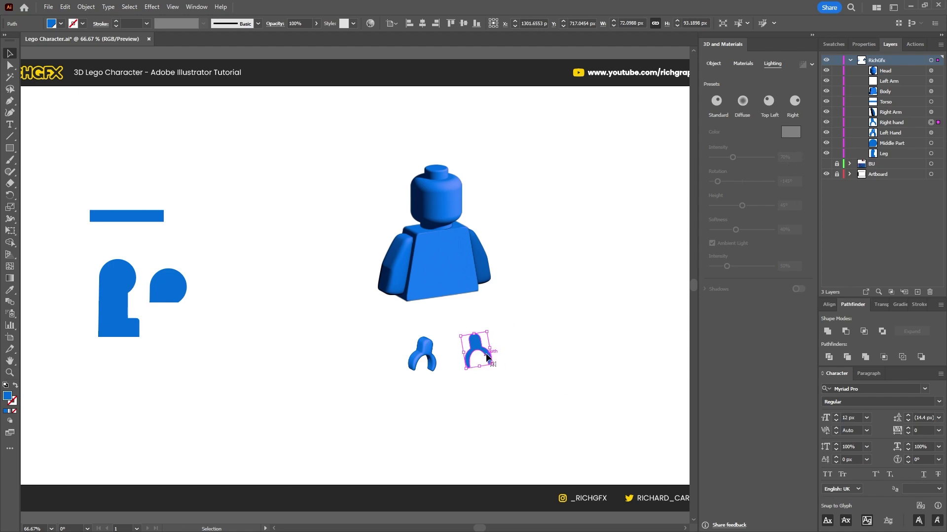
pyautogui.click(931, 133)
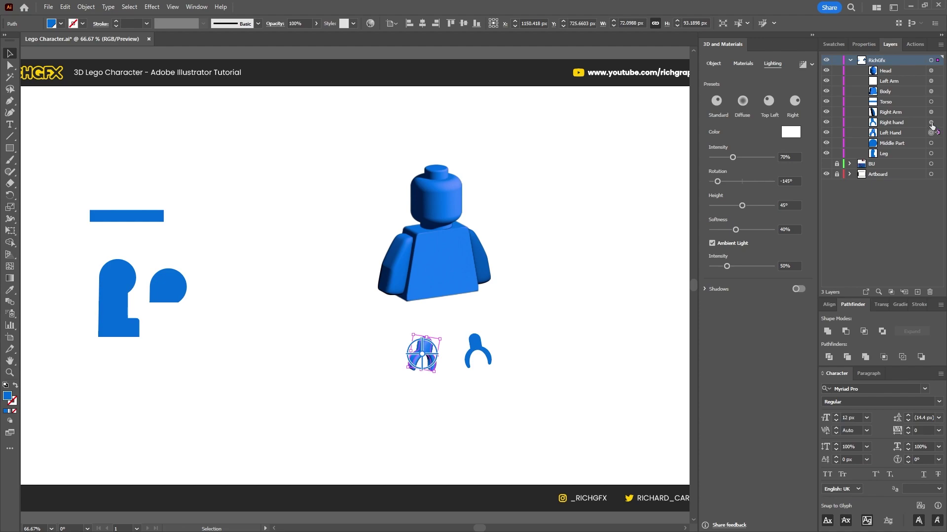
pyautogui.moveTo(931, 123); pyautogui.dragTo(931, 122)
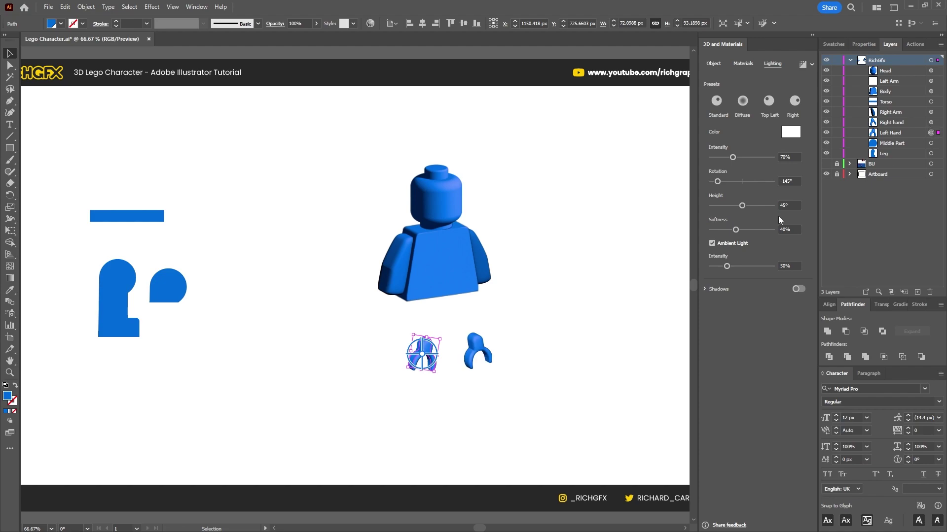
pyautogui.click(567, 351)
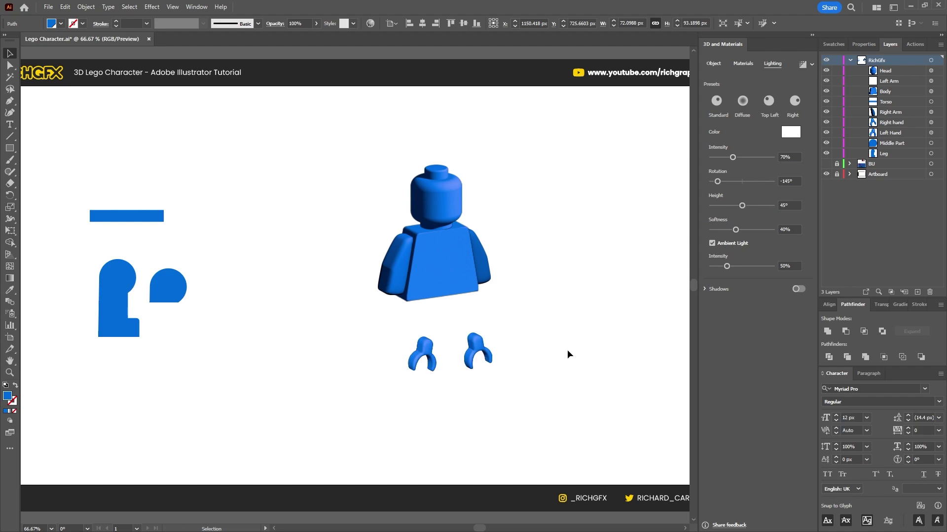
# Step: Set the right hand's Y rotation to -30° and deselect it
pyautogui.click(471, 351)
pyautogui.click(718, 65)
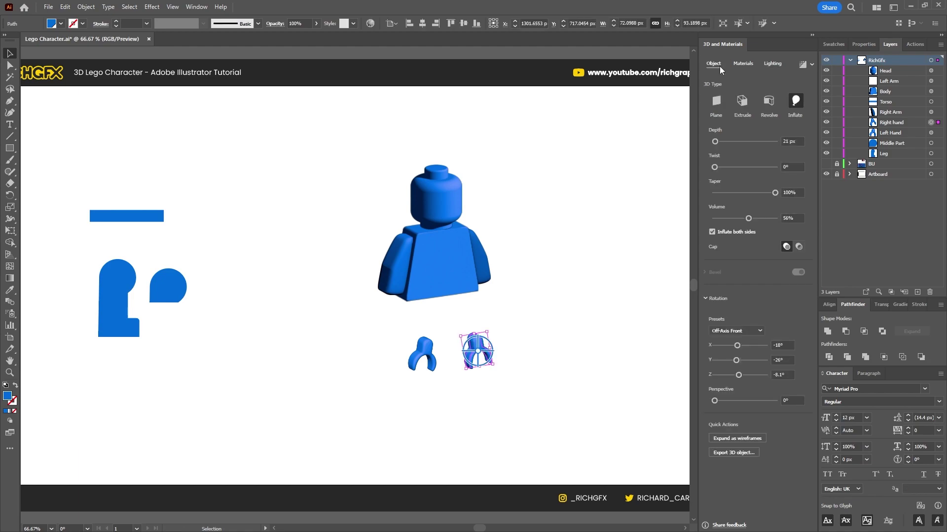
pyautogui.click(784, 363)
pyautogui.write('-30')
pyautogui.press('Return')
pyautogui.click(529, 382)
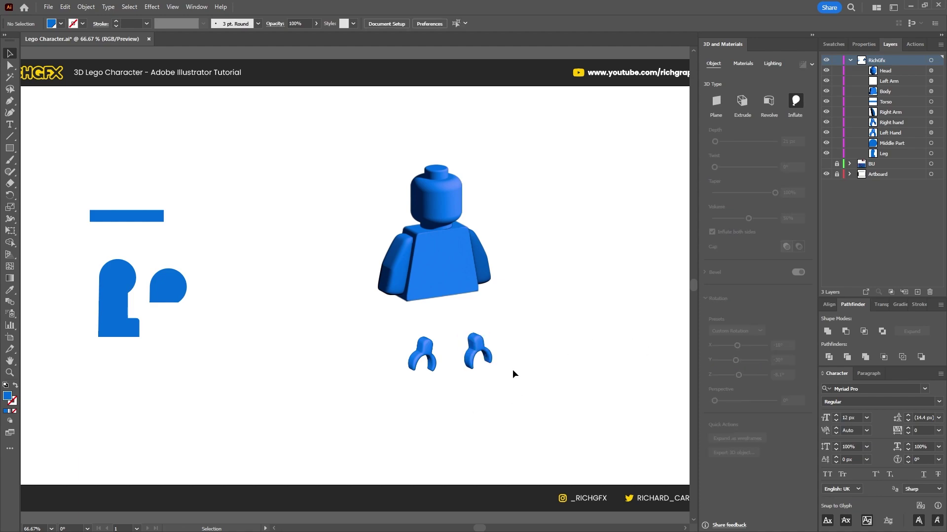
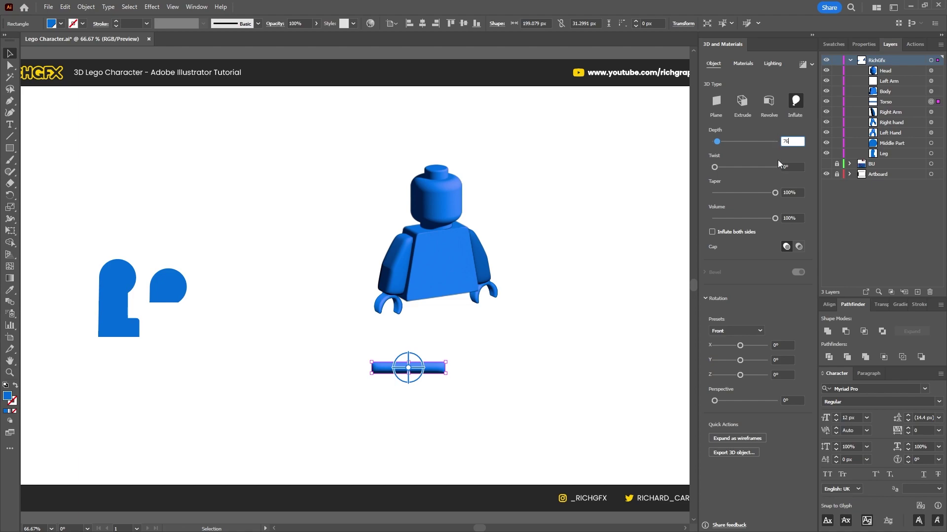
# Step: Set the torso bar's inflate volume to 10% and inflate both its sides
pyautogui.click(795, 218)
pyautogui.write('10')
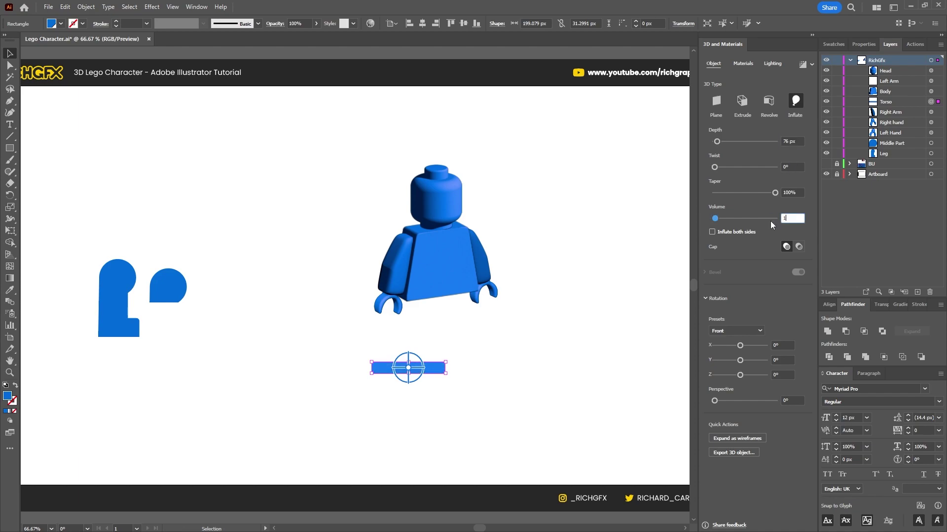
pyautogui.click(738, 232)
# Step: Rotate the torso bar to X -18°, Y -26° and Z -8.1°
pyautogui.click(787, 345)
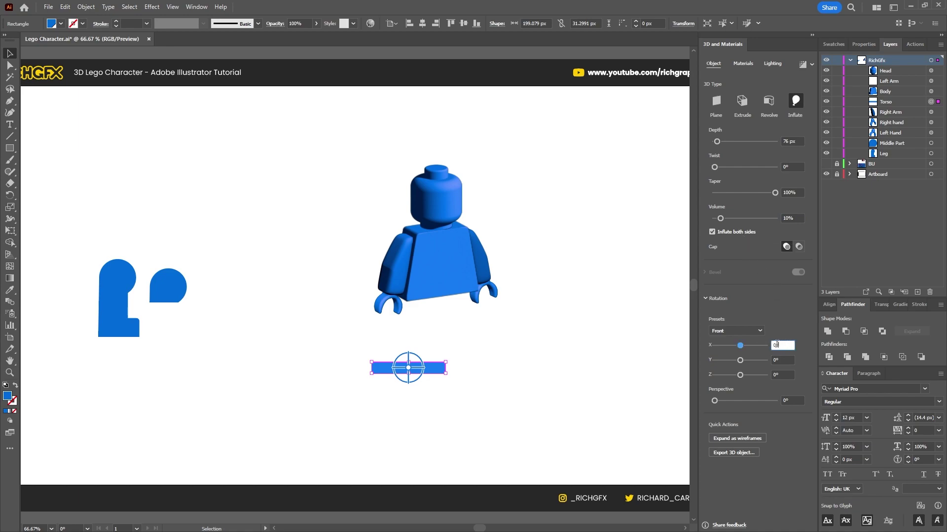
pyautogui.write('-18')
pyautogui.press('Tab')
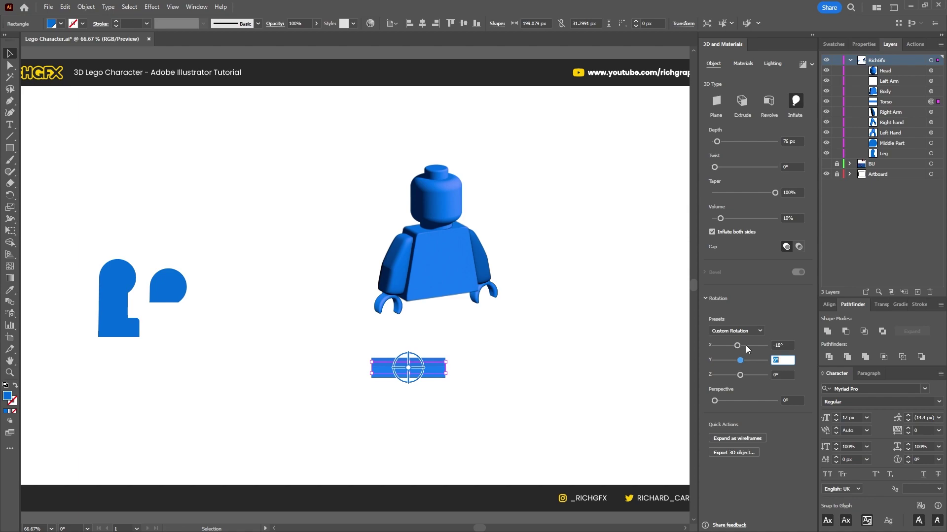
pyautogui.write('-26')
pyautogui.press('Tab')
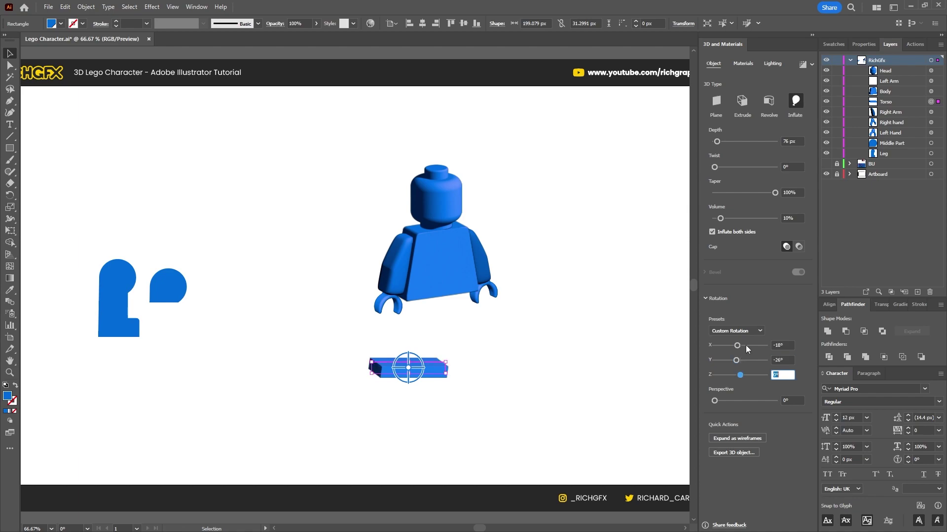
pyautogui.write('-8.1')
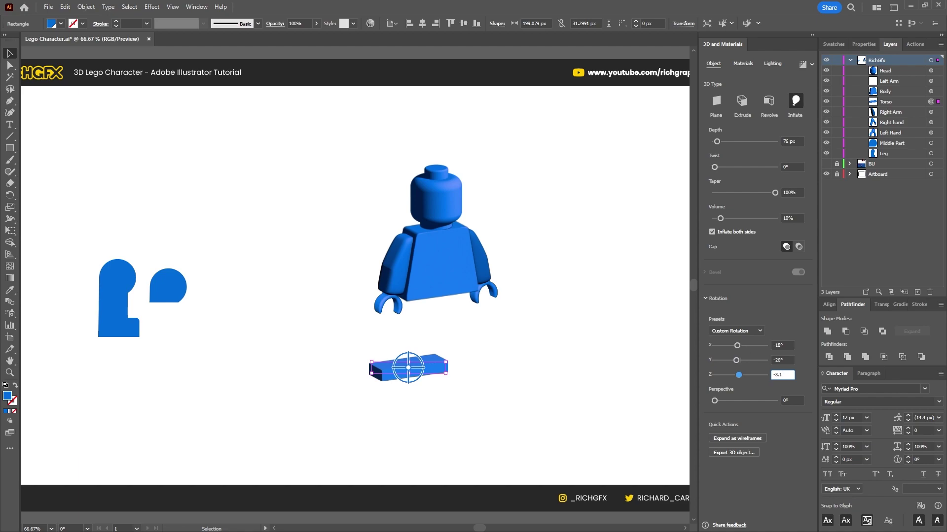
# Step: Raise the torso bar's roughness to the maximum and set its light to 20% intensity and -145° rotation
pyautogui.click(744, 64)
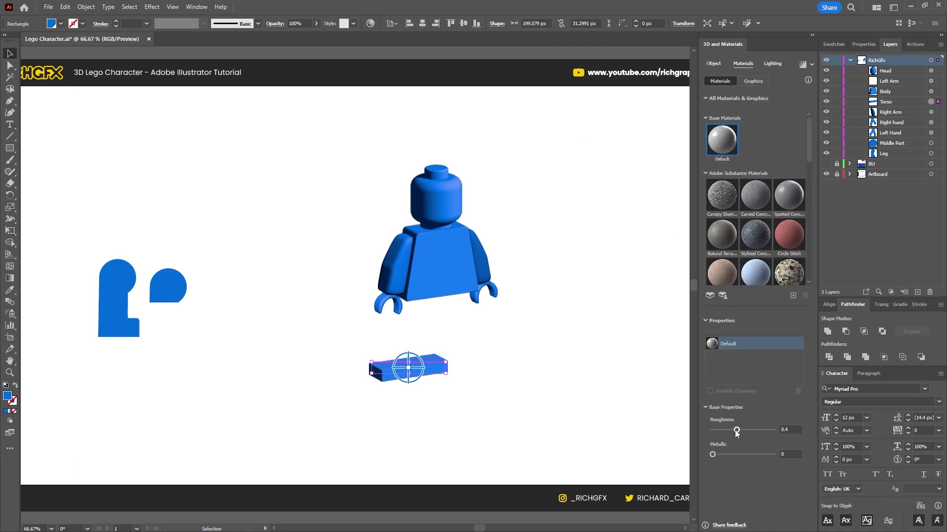
pyautogui.moveTo(737, 430); pyautogui.dragTo(777, 429)
pyautogui.click(773, 64)
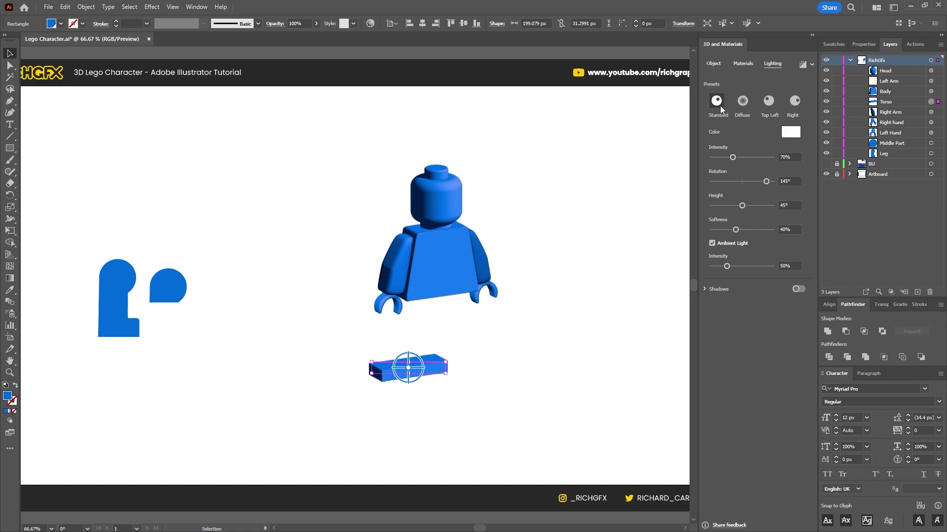
pyautogui.click(732, 157)
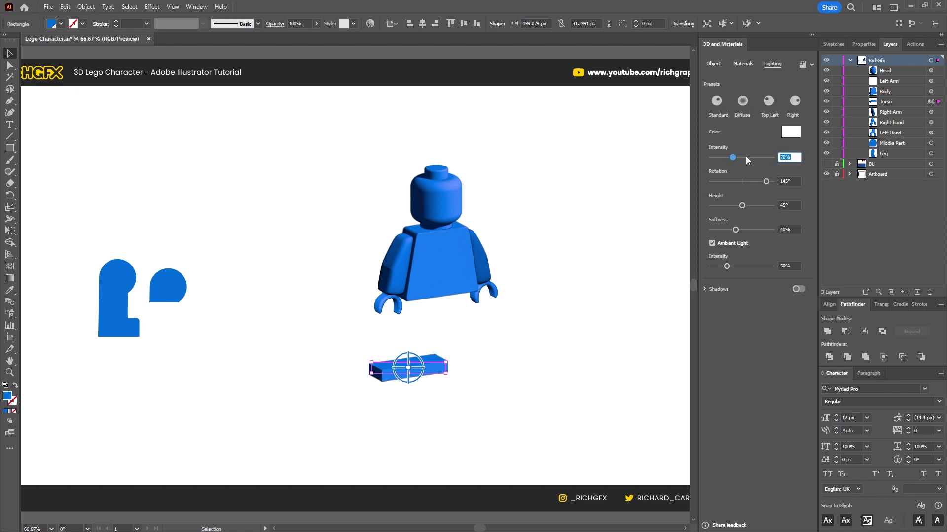
pyautogui.write('20')
pyautogui.press('Tab')
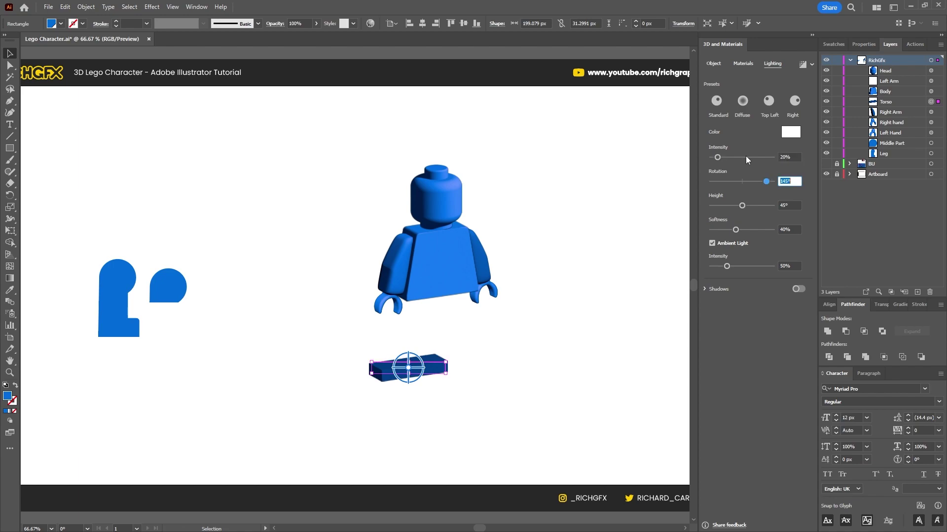
pyautogui.write('-145')
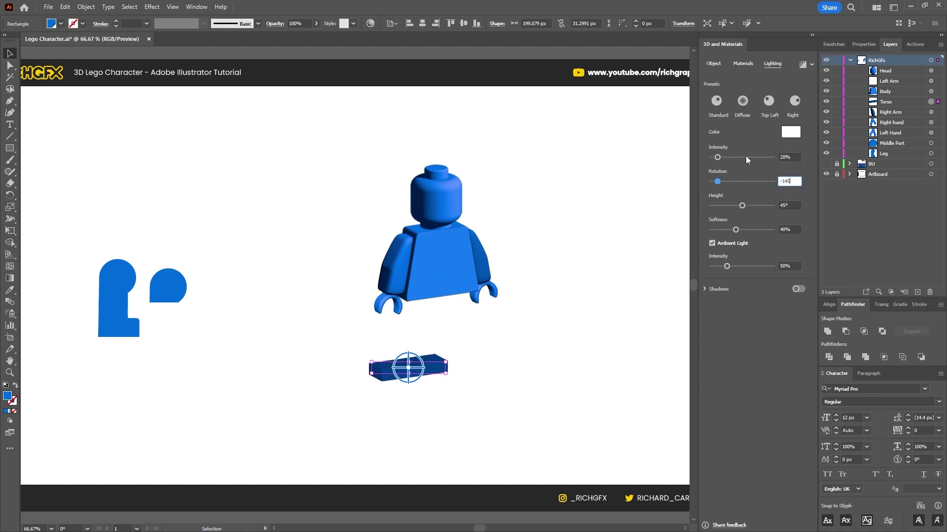
pyautogui.press('Tab')
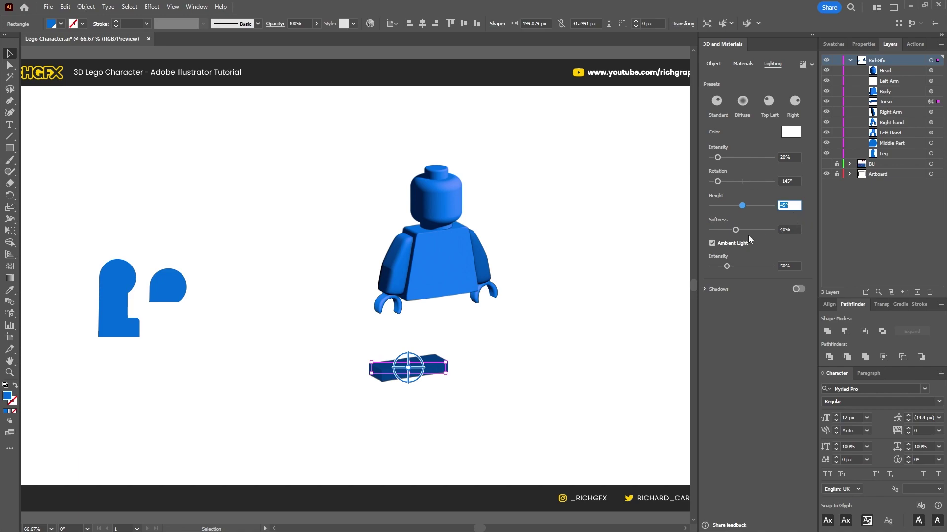
# Step: Set the torso bar's light softness to 100% and its ambient light intensity to 25%
pyautogui.moveTo(738, 230); pyautogui.dragTo(757, 229)
pyautogui.click(793, 265)
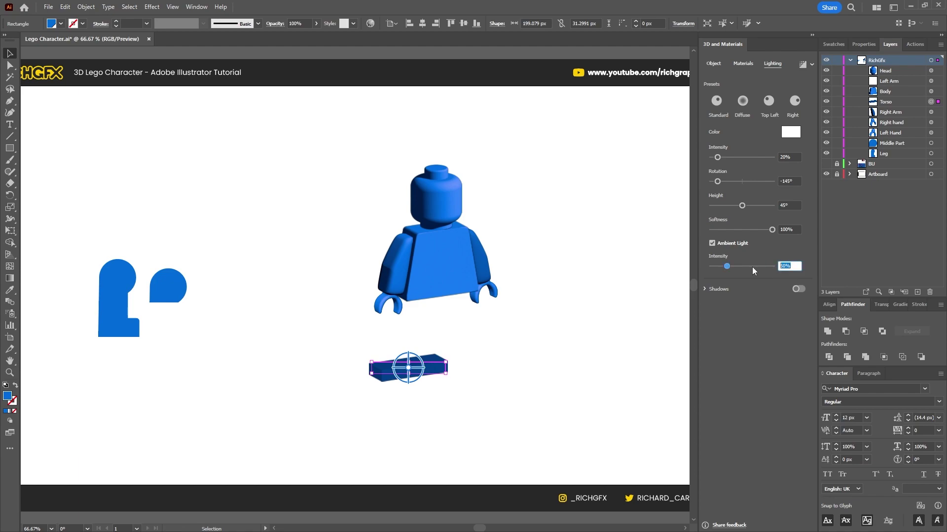
pyautogui.write('25')
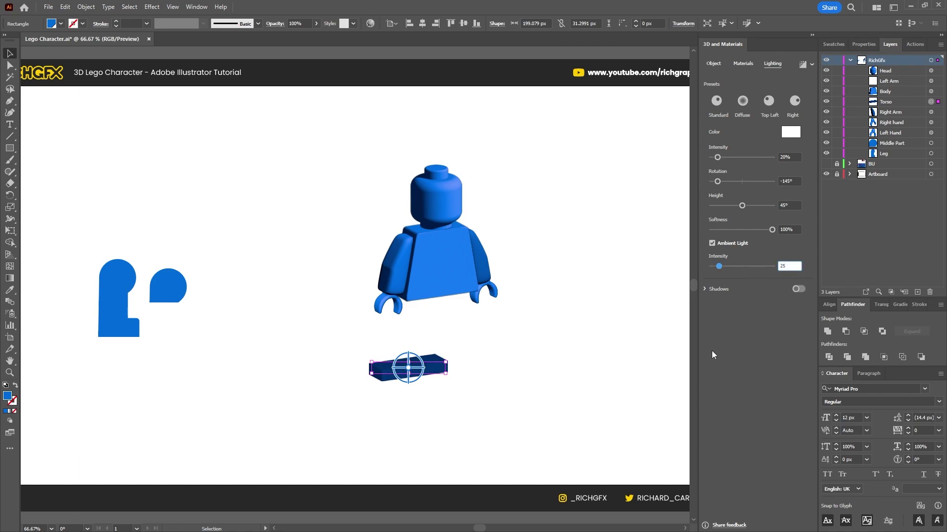
pyautogui.press('Return')
# Step: Enable a shadow below the torso bar and raise its shadow bounds to the maximum
pyautogui.click(797, 289)
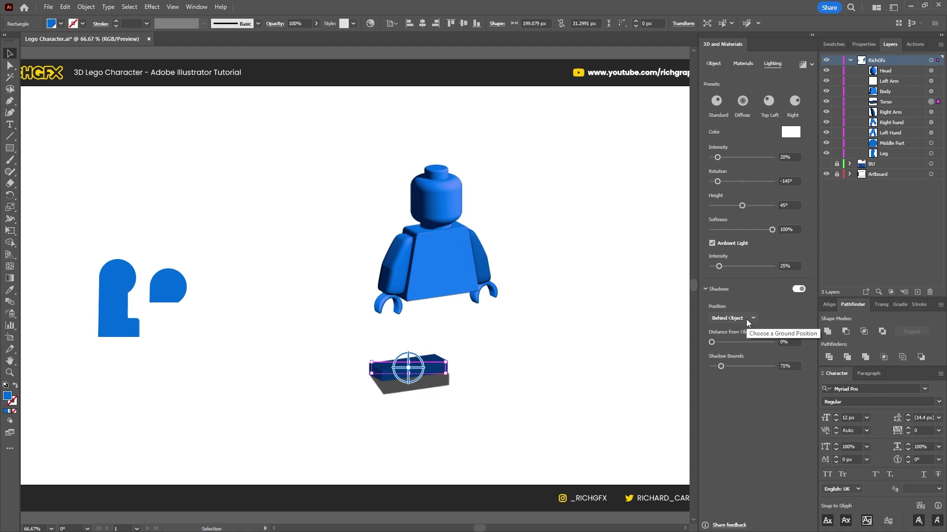
pyautogui.click(746, 319)
pyautogui.click(743, 335)
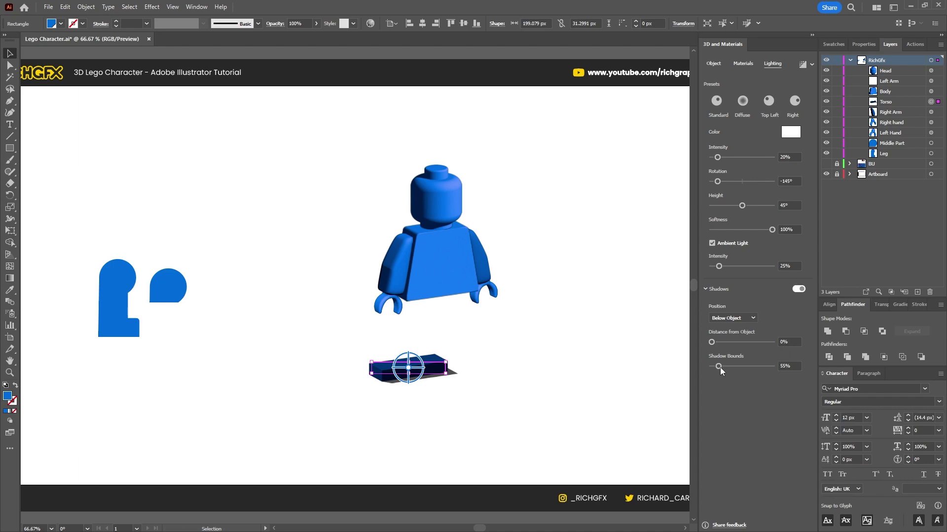
pyautogui.moveTo(718, 367); pyautogui.dragTo(777, 369)
# Step: Move the torso bar up against the body's lower edge and stack it below the left hand
pyautogui.moveTo(398, 364); pyautogui.dragTo(424, 304)
pyautogui.click(930, 132)
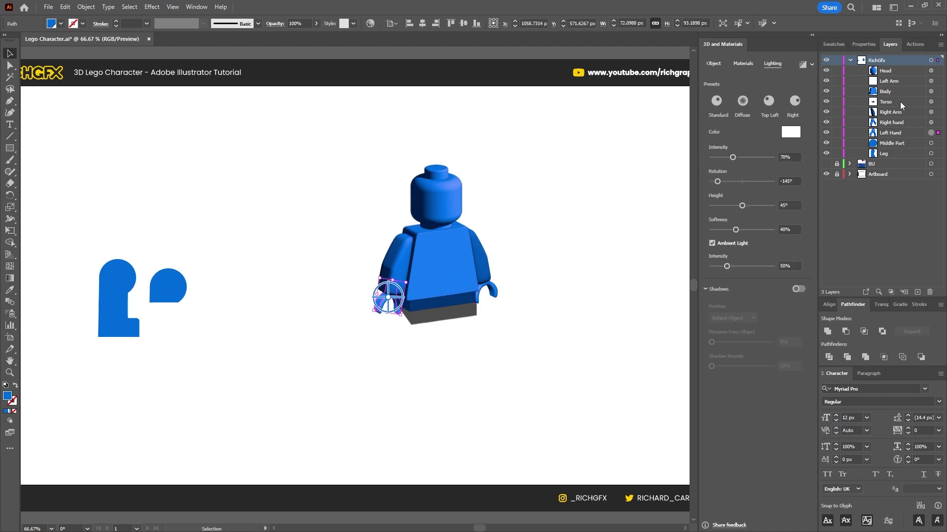
pyautogui.moveTo(900, 101); pyautogui.dragTo(904, 137)
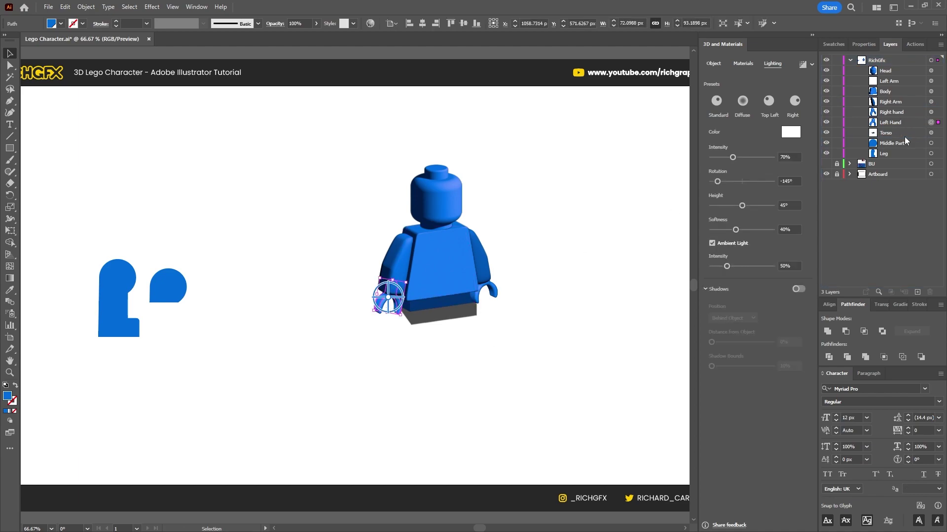
pyautogui.click(58, 309)
# Step: Move the leg shape below the body and inflate it on both sides with 76 px depth and 10% volume
pyautogui.moveTo(105, 290); pyautogui.dragTo(343, 365)
pyautogui.click(713, 64)
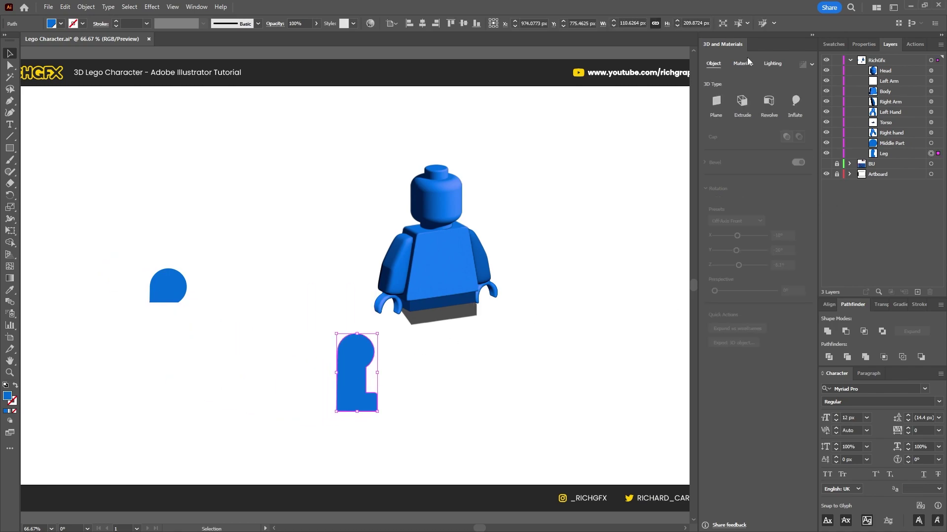
pyautogui.click(800, 101)
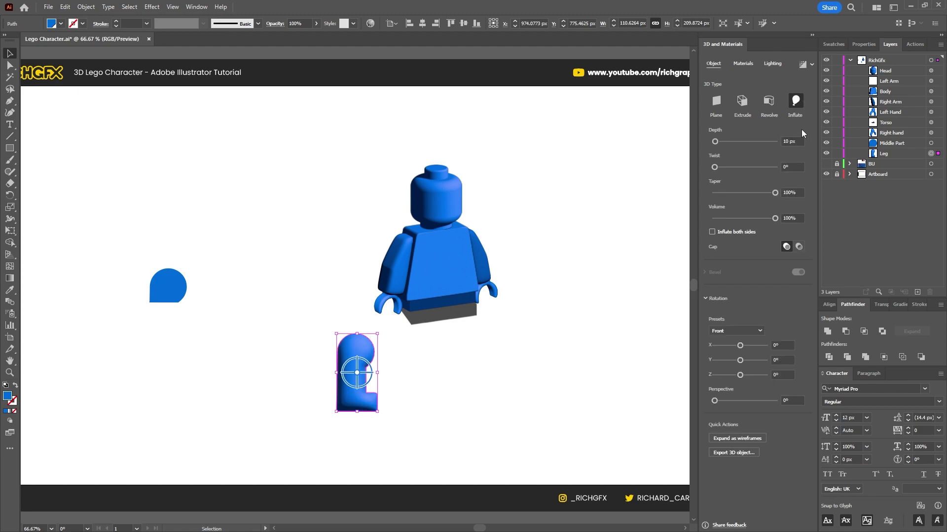
pyautogui.click(791, 141)
pyautogui.write('76')
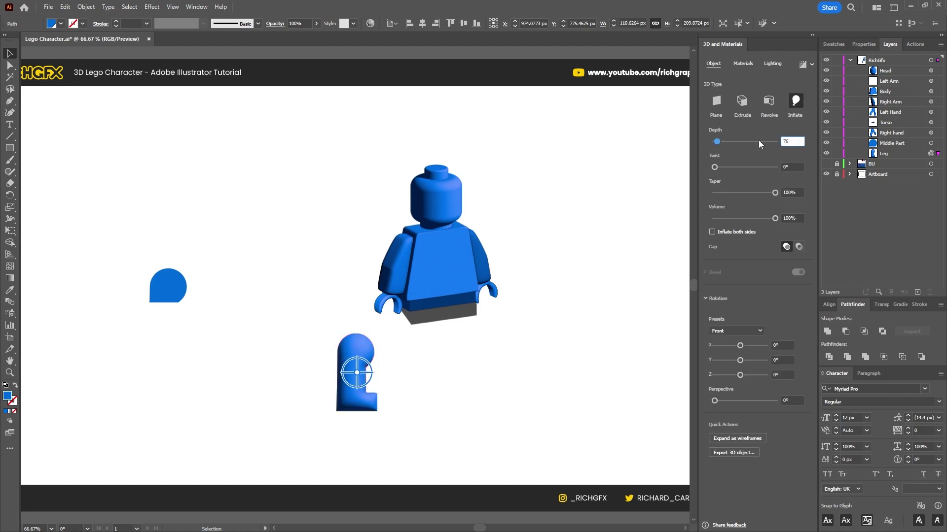
pyautogui.click(792, 218)
pyautogui.write('10')
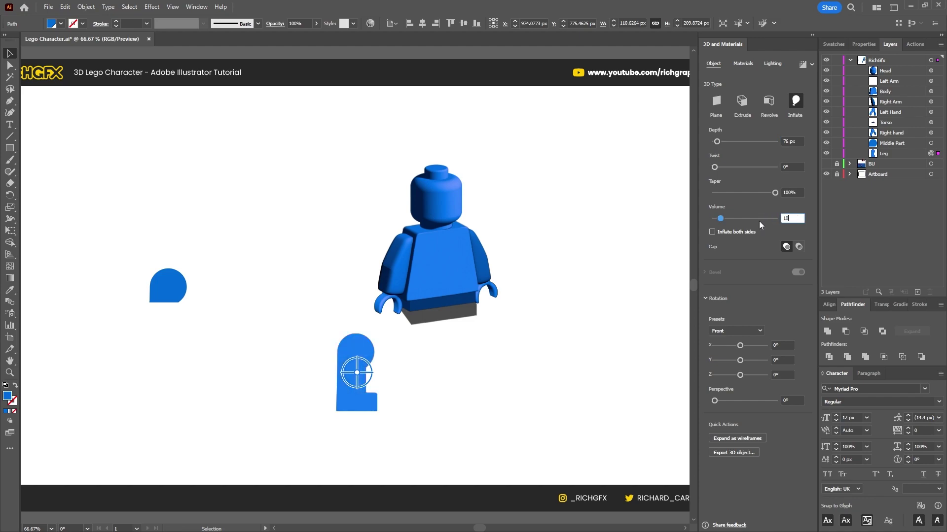
pyautogui.click(735, 233)
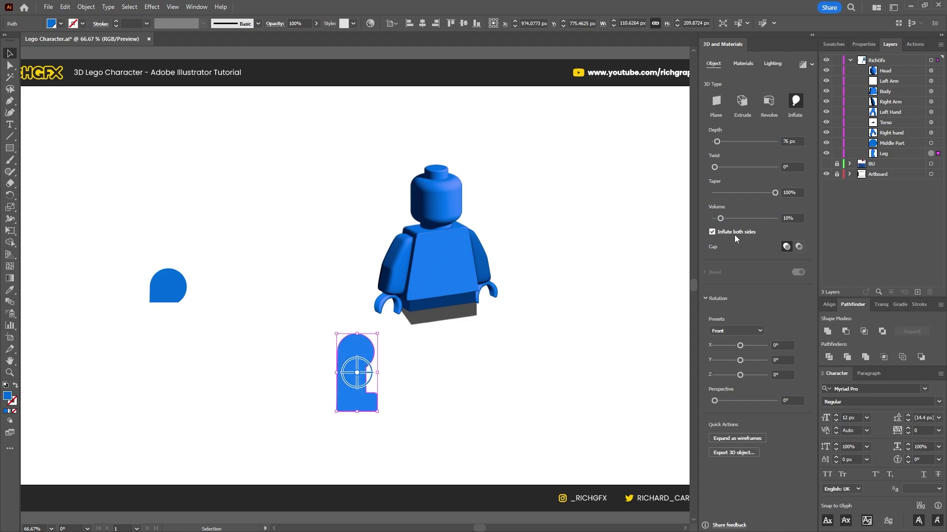
# Step: Rotate the leg to X -40°, Y 59° and Z 35°
pyautogui.click(787, 344)
pyautogui.write('-40')
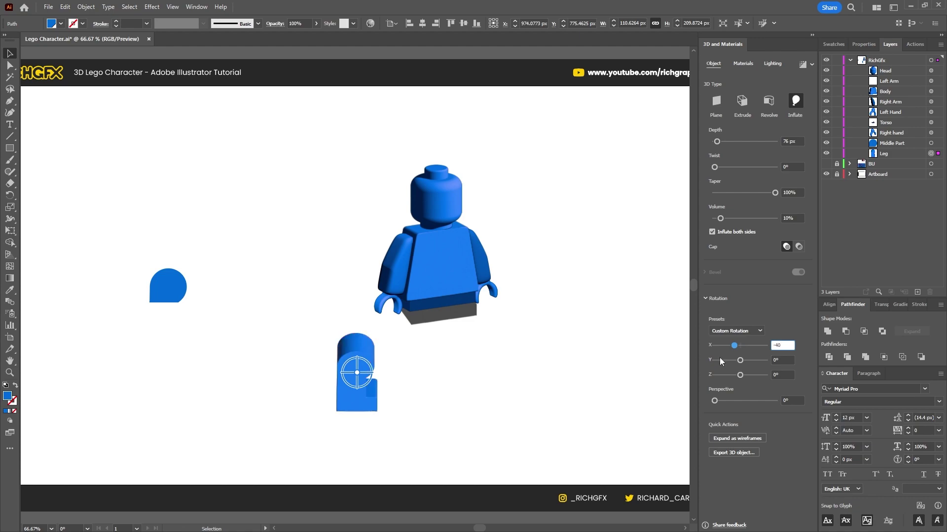
pyautogui.press('Tab')
pyautogui.write('59')
pyautogui.press('Tab')
pyautogui.write('3')
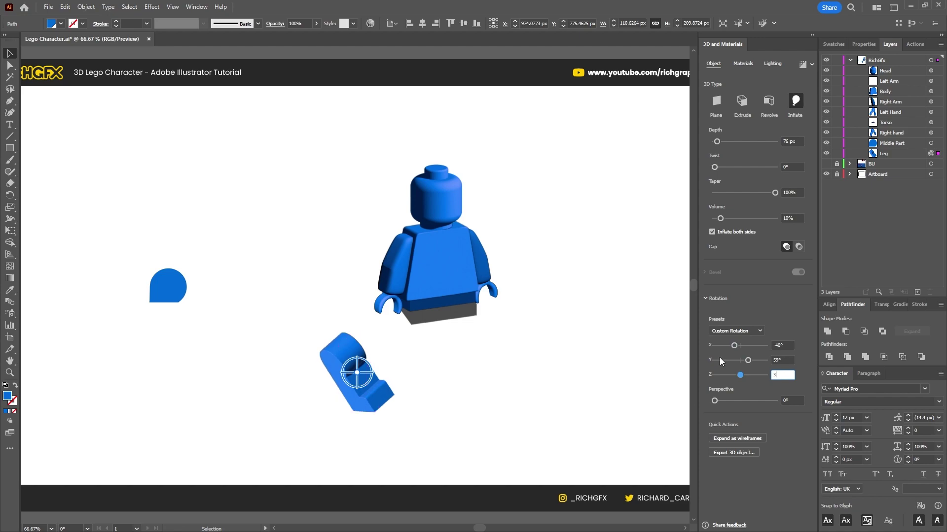
pyautogui.write('5')
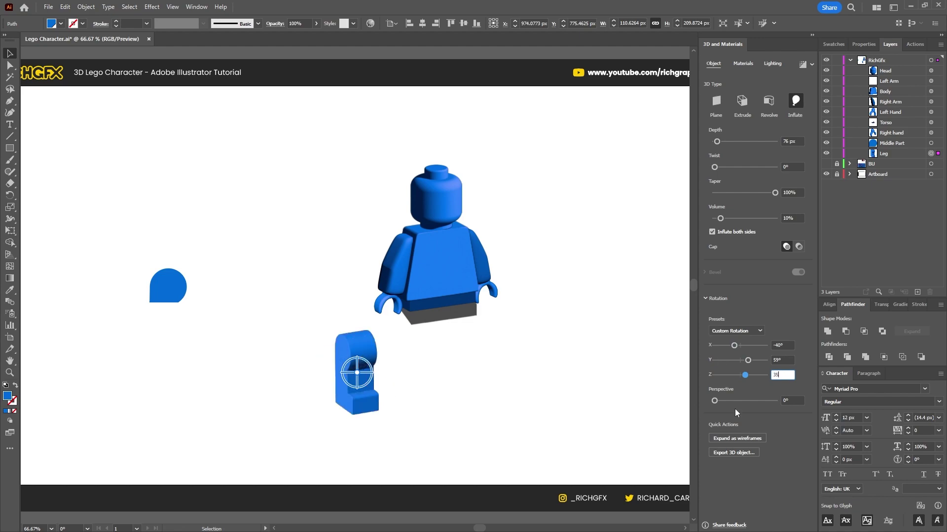
# Step: Raise the leg's roughness to the maximum and set its light height to 70°, softness to 67% and ambient intensity to 0%
pyautogui.click(742, 63)
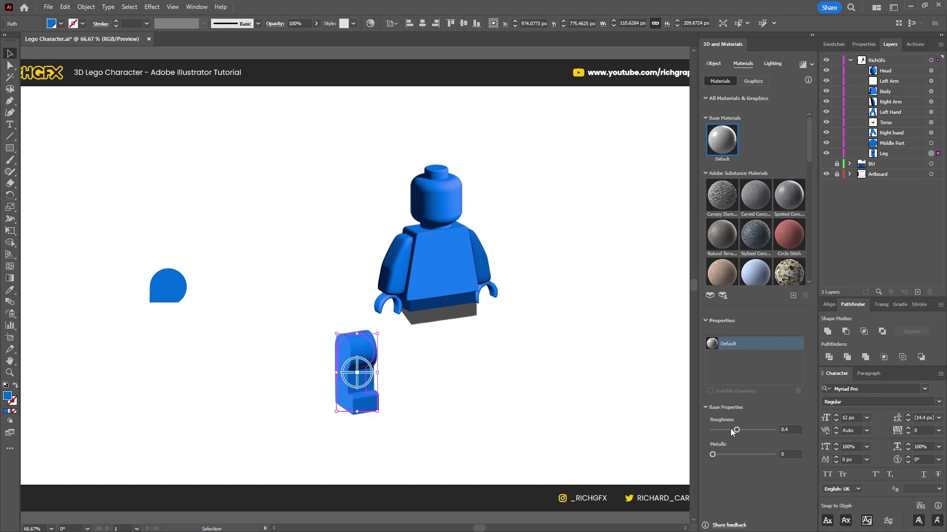
pyautogui.moveTo(757, 428); pyautogui.dragTo(776, 429)
pyautogui.click(773, 64)
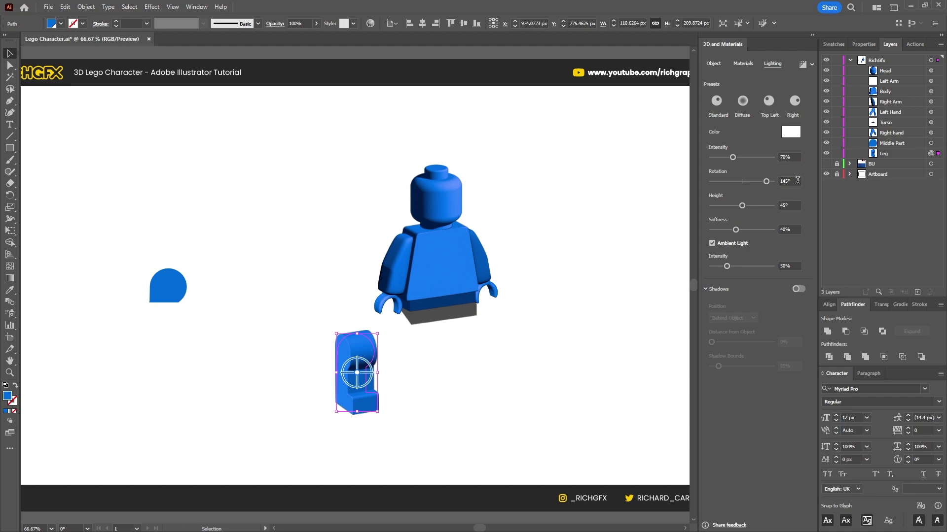
pyautogui.click(796, 205)
pyautogui.write('70')
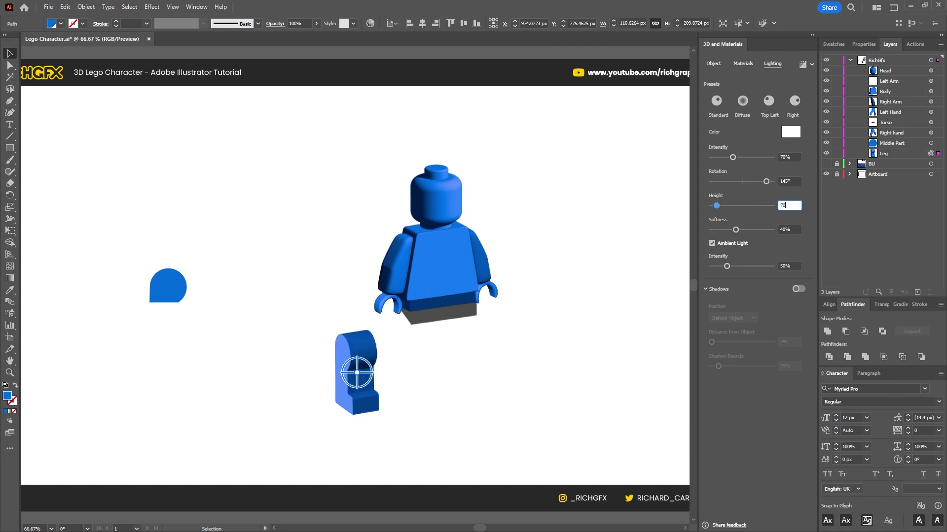
pyautogui.press('Tab')
pyautogui.write('67')
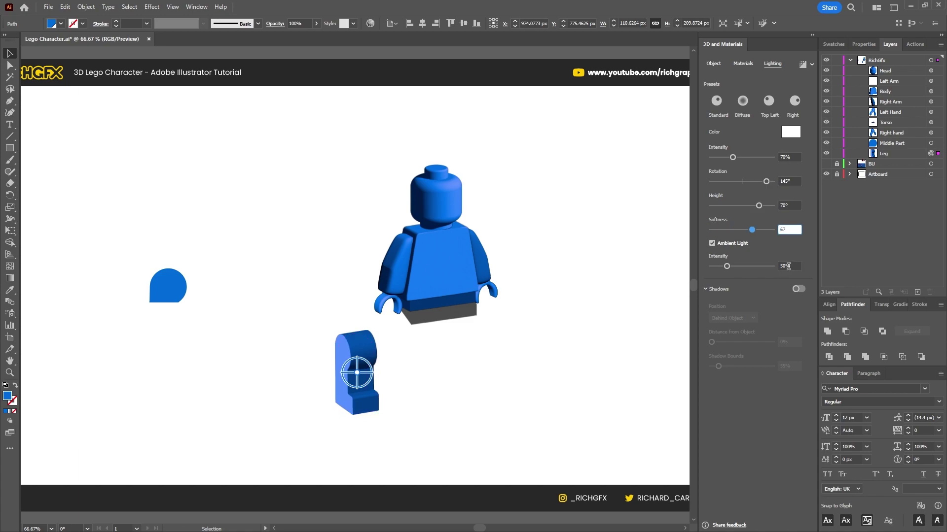
pyautogui.press('Tab')
pyautogui.write('0')
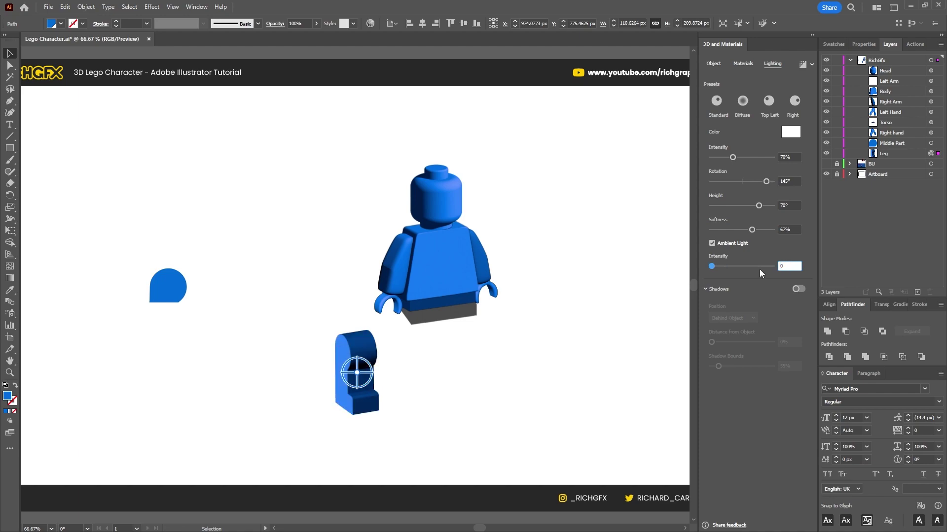
# Step: Enable a shadow below the leg, raise its shadow bounds to the maximum, and deselect the leg
pyautogui.click(795, 289)
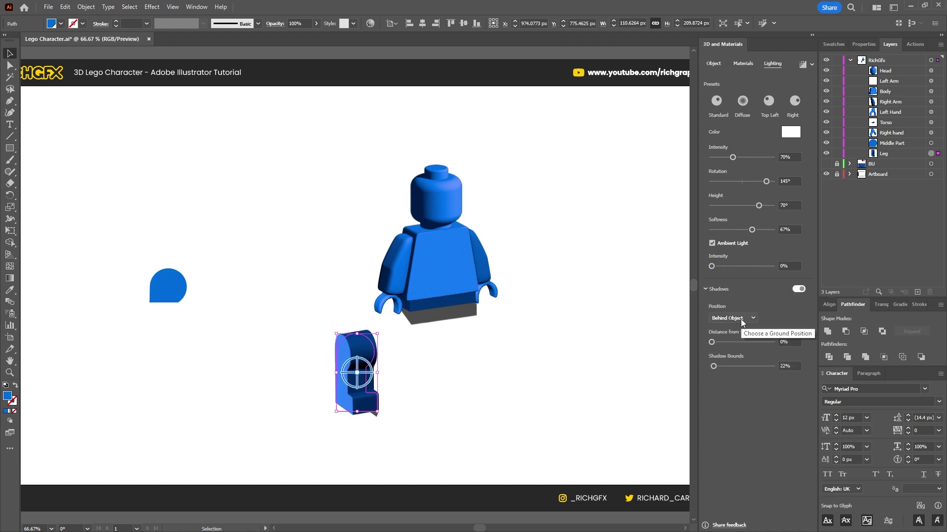
pyautogui.click(739, 318)
pyautogui.click(740, 333)
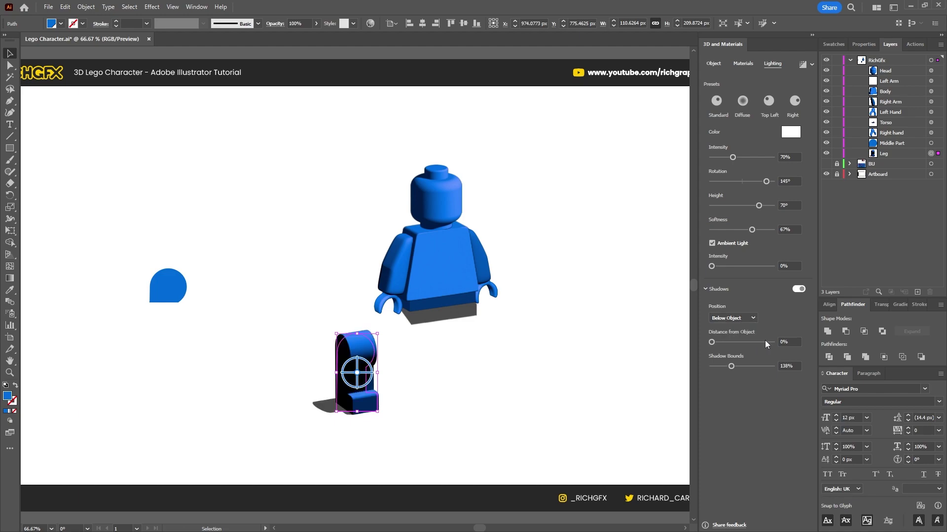
pyautogui.press('Tab')
pyautogui.moveTo(733, 366); pyautogui.dragTo(774, 366)
pyautogui.click(599, 366)
# Step: Move the middle part shape below the body and inflate it on both sides with 20 px depth and 10% volume
pyautogui.moveTo(187, 301); pyautogui.dragTo(494, 371)
pyautogui.click(726, 63)
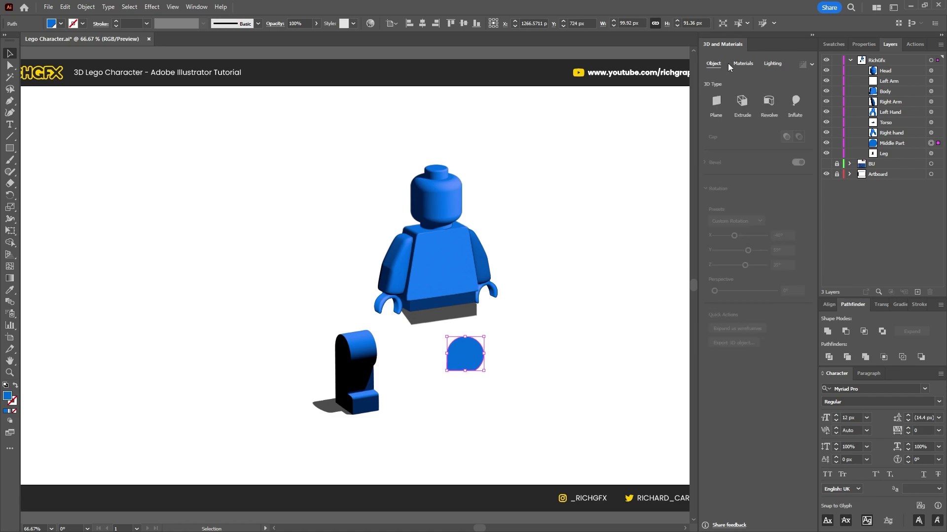
pyautogui.click(801, 108)
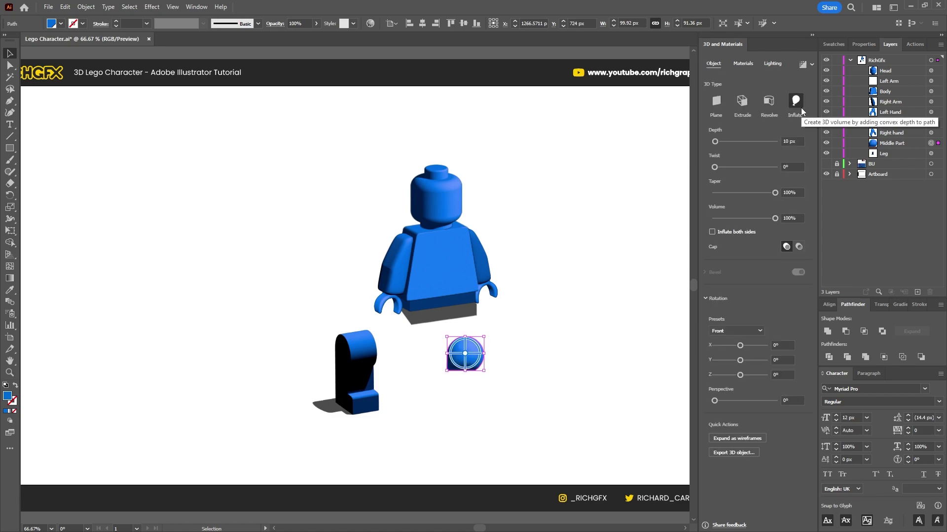
pyautogui.click(798, 142)
pyautogui.write('20')
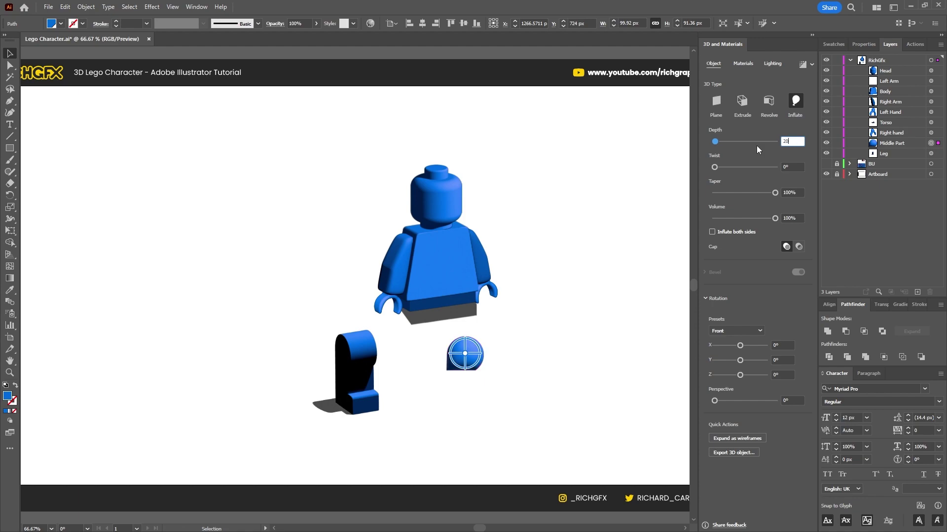
pyautogui.click(801, 217)
pyautogui.write('10')
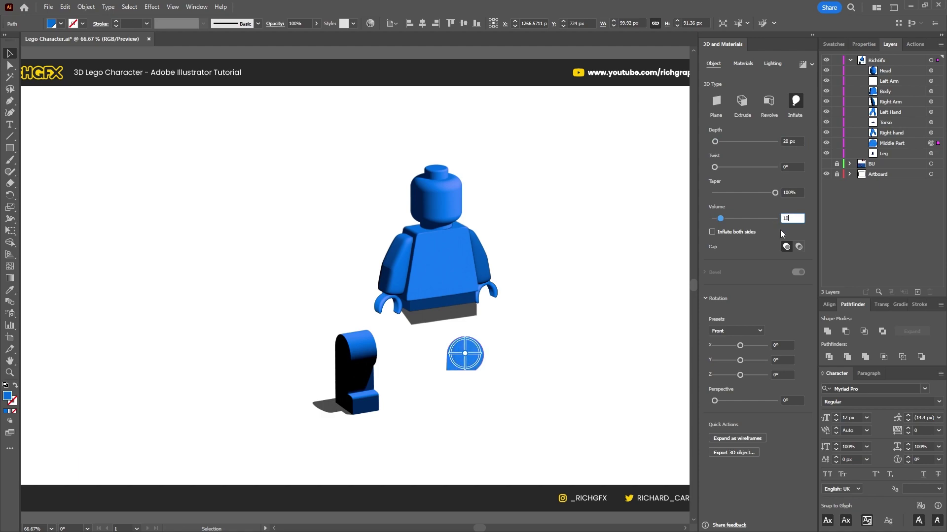
pyautogui.click(738, 231)
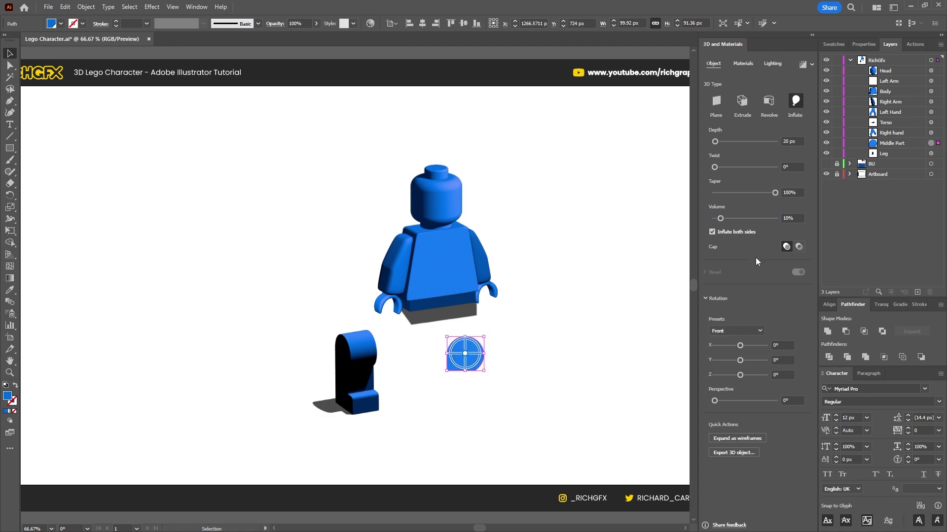
# Step: Rotate the middle part to X -40°, Y 59° and Z 35°
pyautogui.click(788, 345)
pyautogui.write('-40')
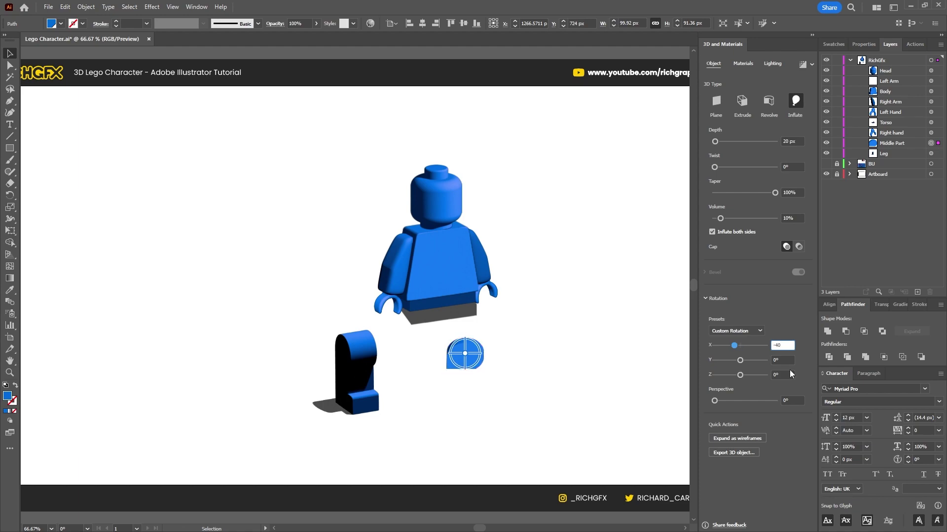
pyautogui.press('Tab')
pyautogui.write('59')
pyautogui.press('Tab')
pyautogui.write('3')
pyautogui.press('Tab')
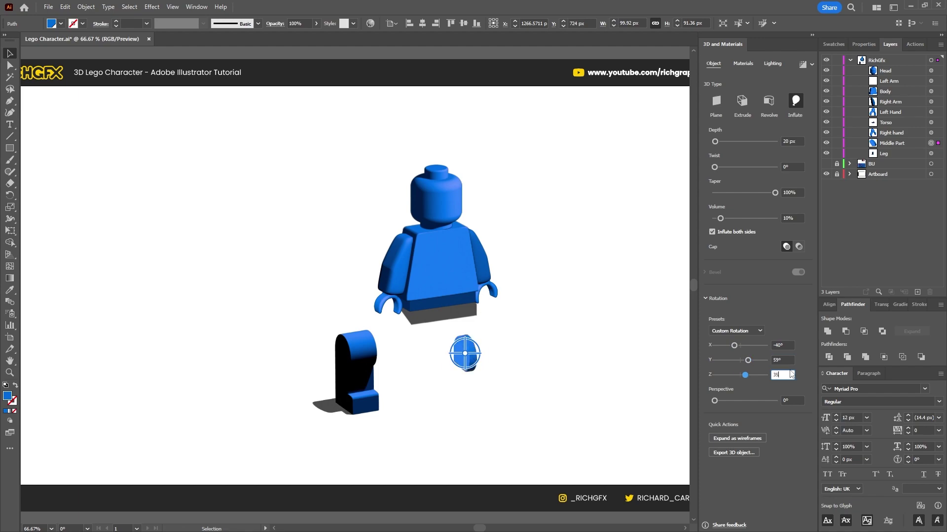
# Step: Set the middle part's ambient light intensity to 25% and deselect the part
pyautogui.click(742, 63)
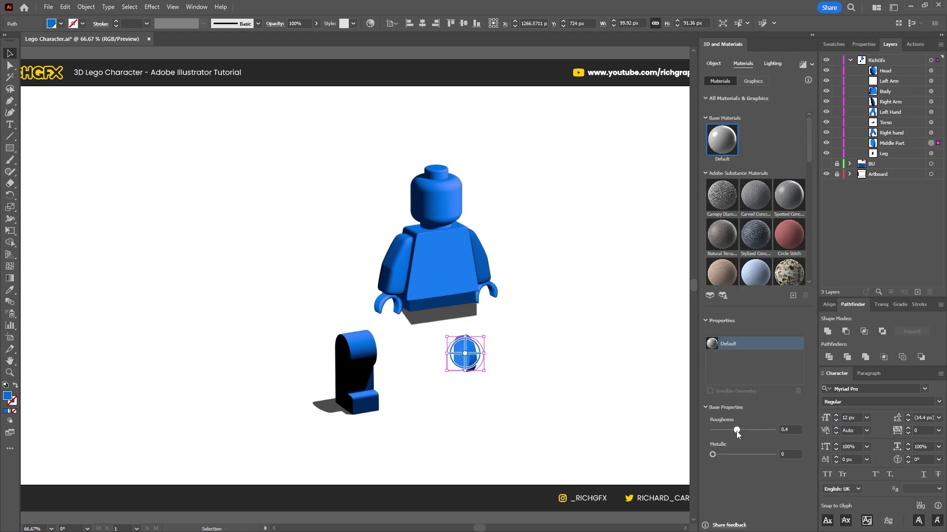
pyautogui.click(774, 63)
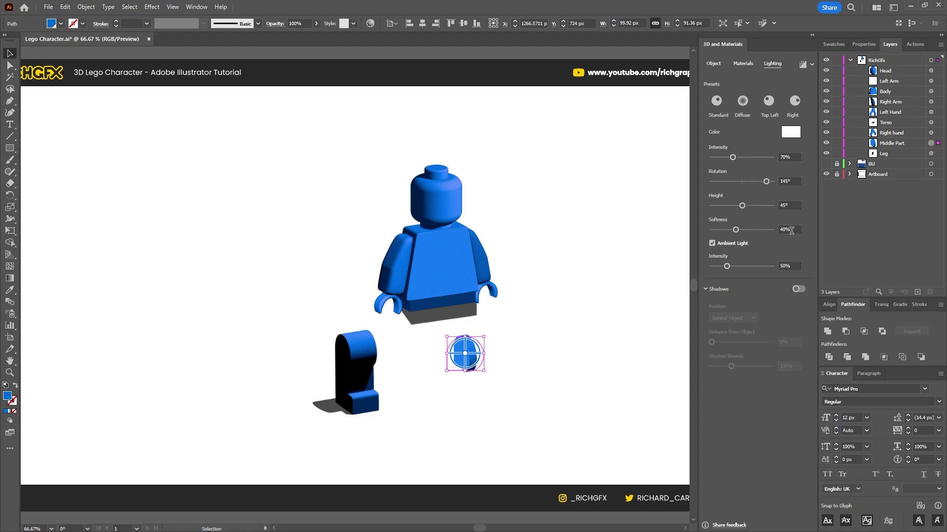
pyautogui.click(797, 265)
pyautogui.write('25')
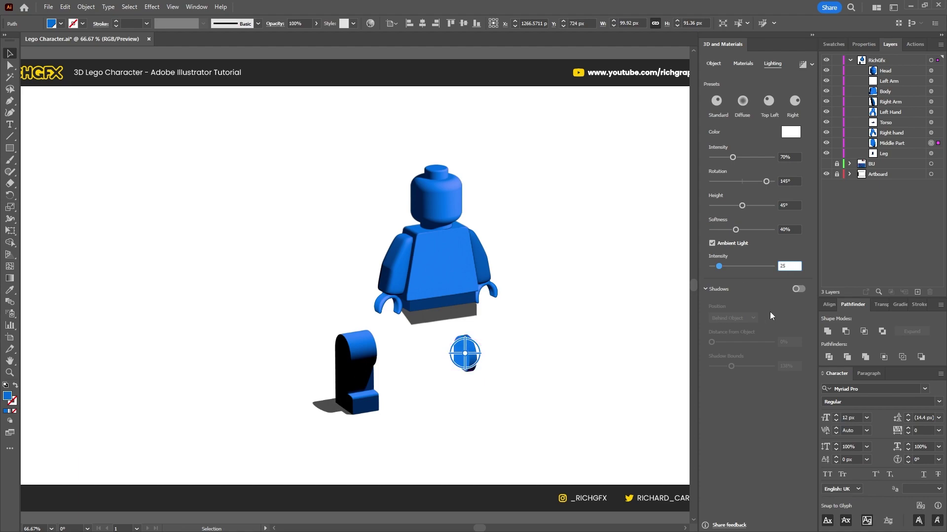
pyautogui.press('Return')
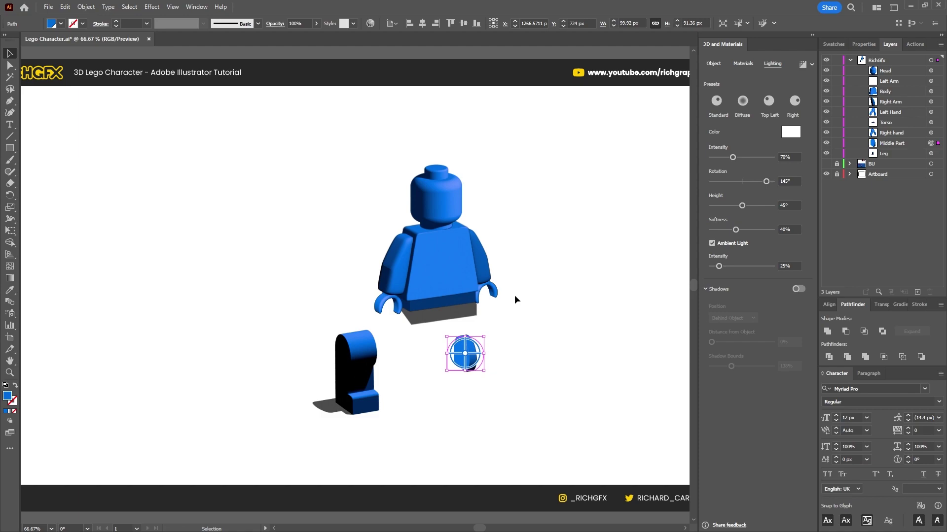
pyautogui.click(522, 318)
# Step: Move the middle part against the leg's inner side and stack it behind the leg
pyautogui.moveTo(465, 361); pyautogui.dragTo(383, 354)
pyautogui.hotkey('ctrl', '[')
pyautogui.scroll(3, 380, 351)
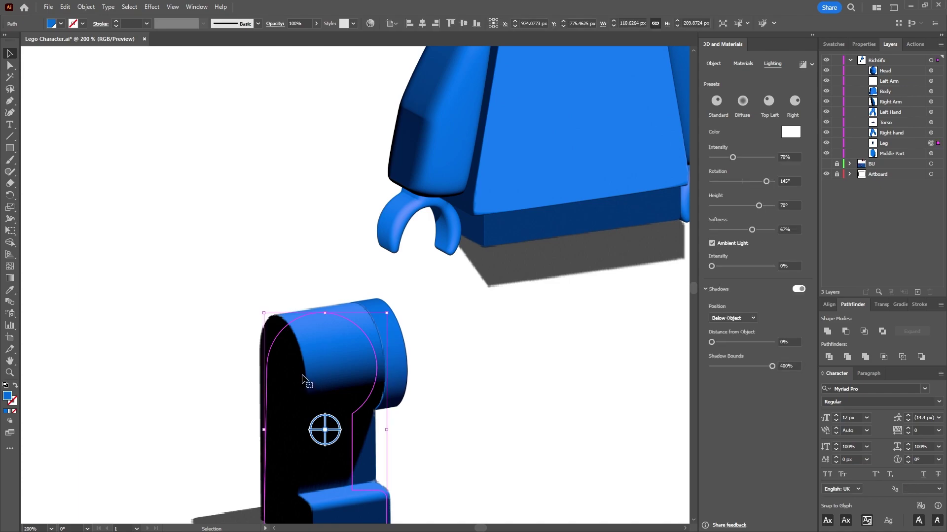
# Step: Duplicate the leg on the other side of the middle part, stacked behind it, and fit the leg assembly under the body
pyautogui.keyDown('alt'); pyautogui.moveTo(314, 375); pyautogui.dragTo(430, 359); pyautogui.keyUp('alt')
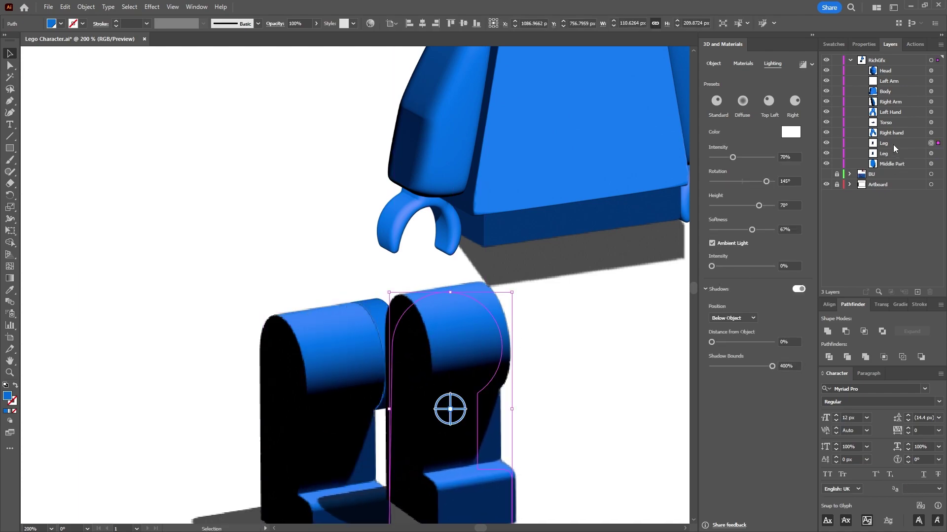
pyautogui.moveTo(893, 143); pyautogui.dragTo(892, 168)
pyautogui.moveTo(492, 326); pyautogui.dragTo(448, 346)
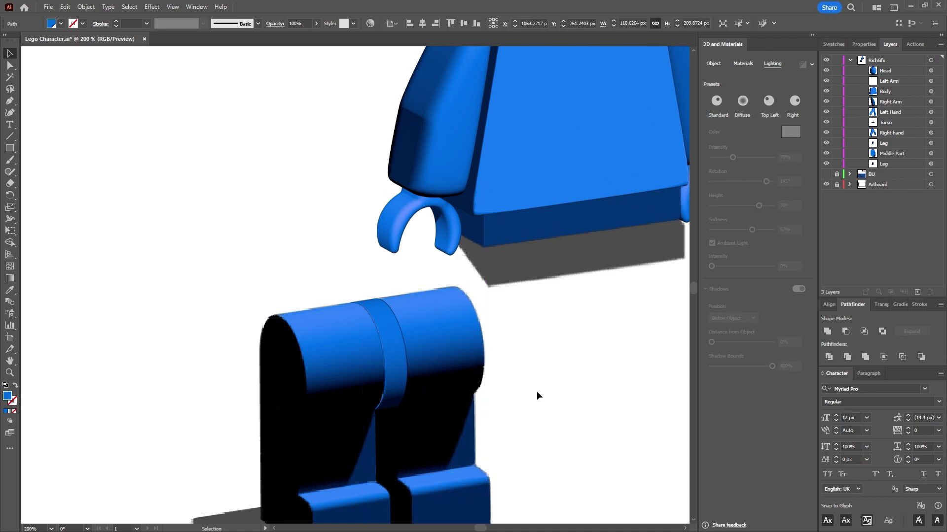
pyautogui.hotkey('ctrl', '-')
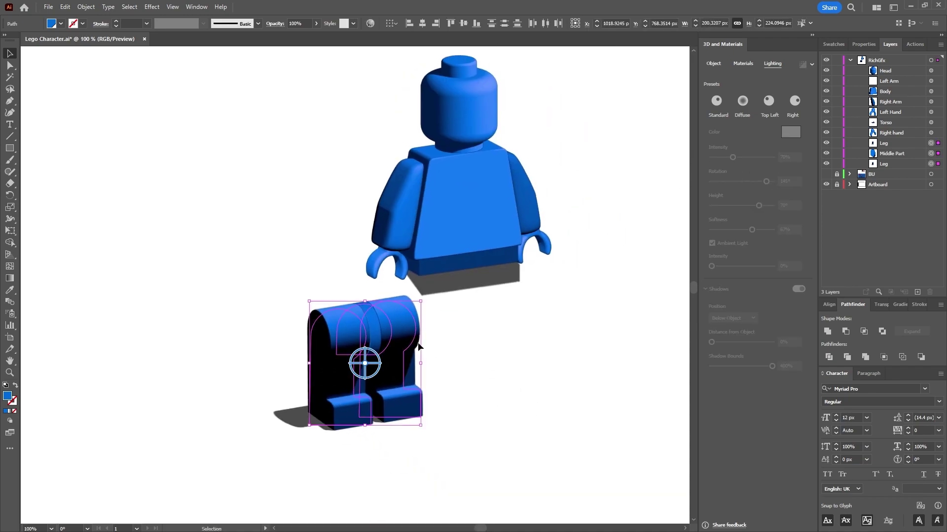
pyautogui.moveTo(402, 333); pyautogui.dragTo(493, 298)
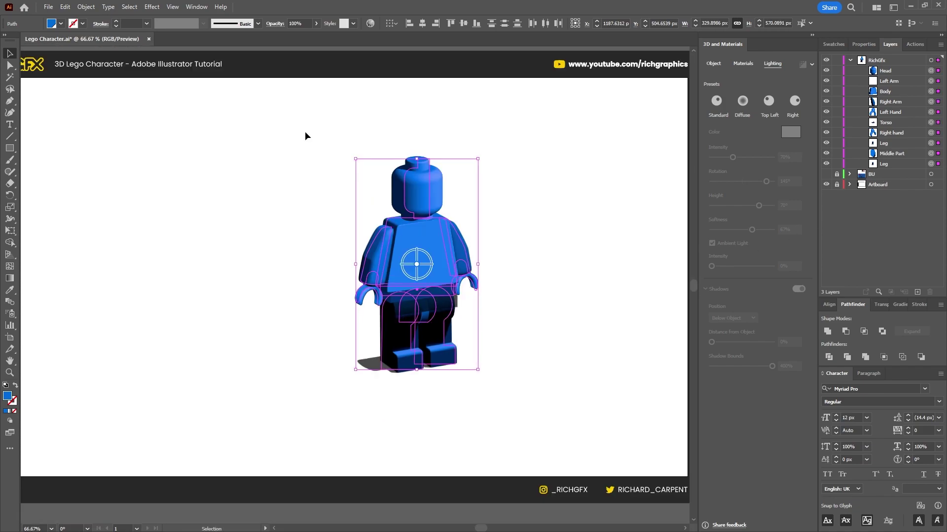
# Step: Group all the figure's parts, centre the group on the artboard, and ungroup it again
pyautogui.click(86, 7)
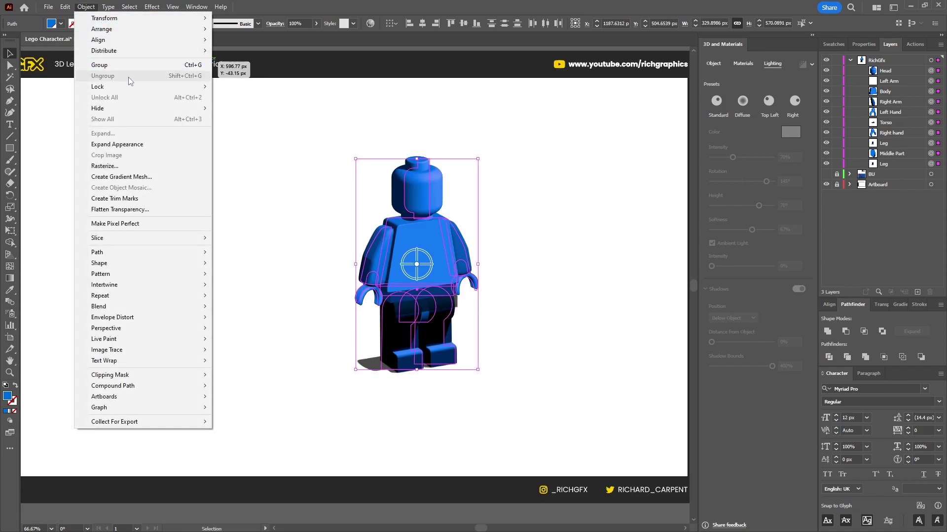
pyautogui.click(99, 65)
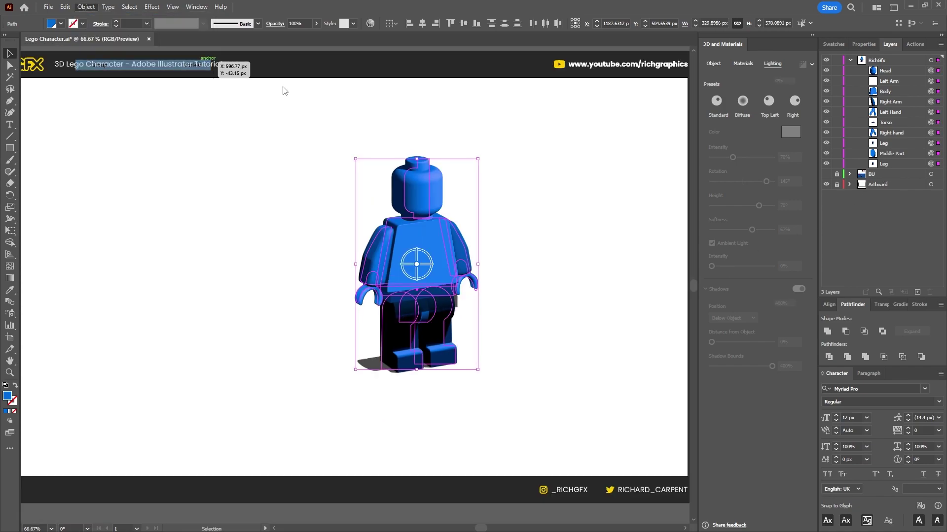
pyautogui.click(462, 23)
pyautogui.moveTo(477, 218); pyautogui.dragTo(514, 230)
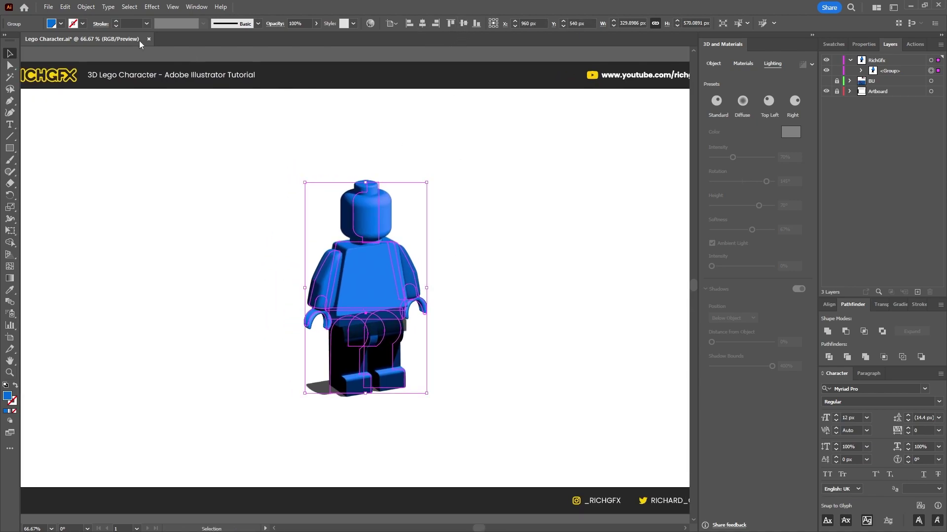
pyautogui.click(89, 7)
pyautogui.click(104, 75)
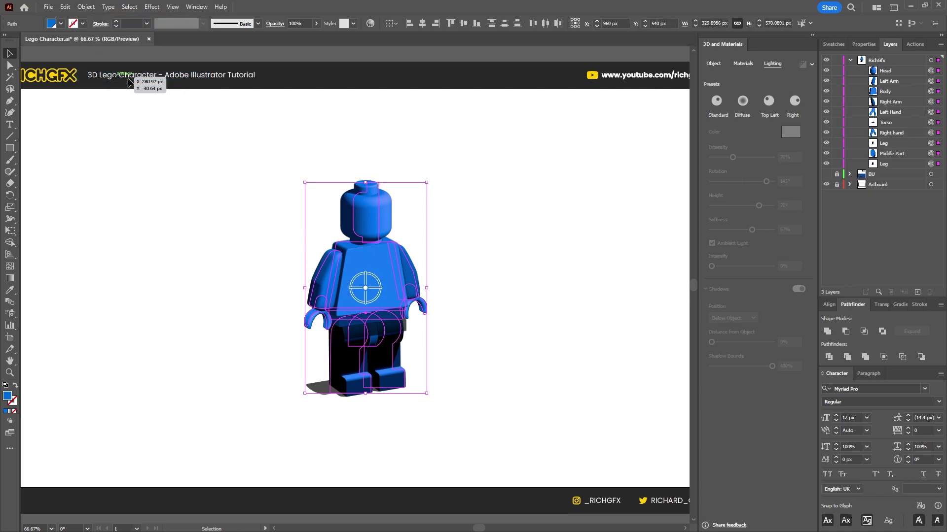
# Step: Render the figure with high-quality ray tracing and noise reduction, with the settings remembered and applied to all objects
pyautogui.click(383, 194)
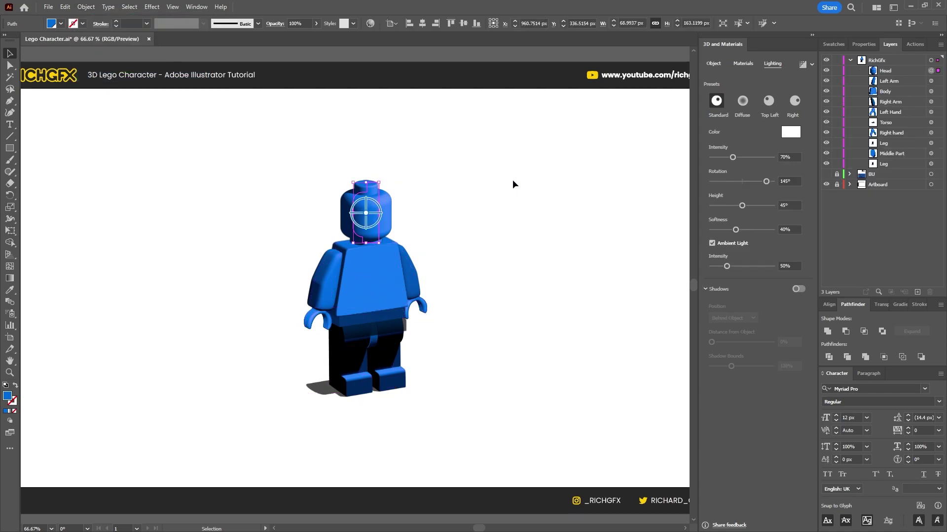
pyautogui.click(812, 64)
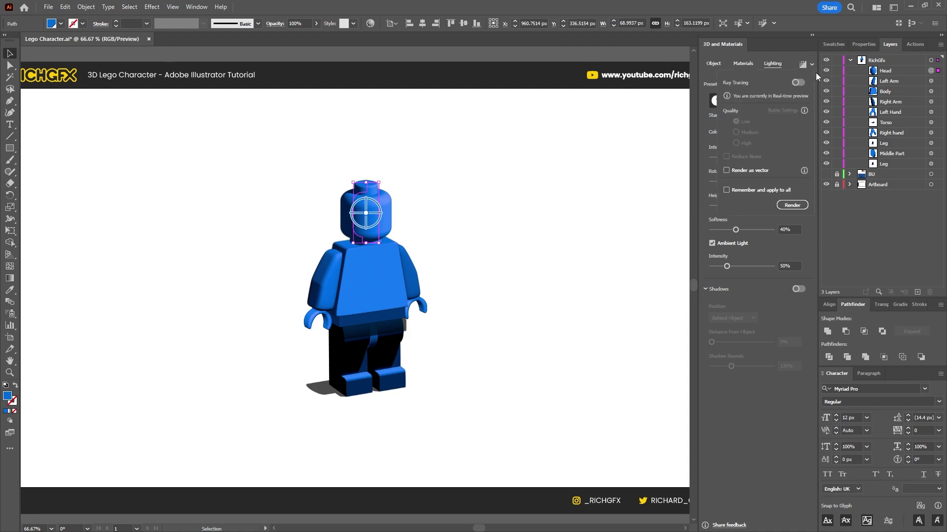
pyautogui.click(797, 82)
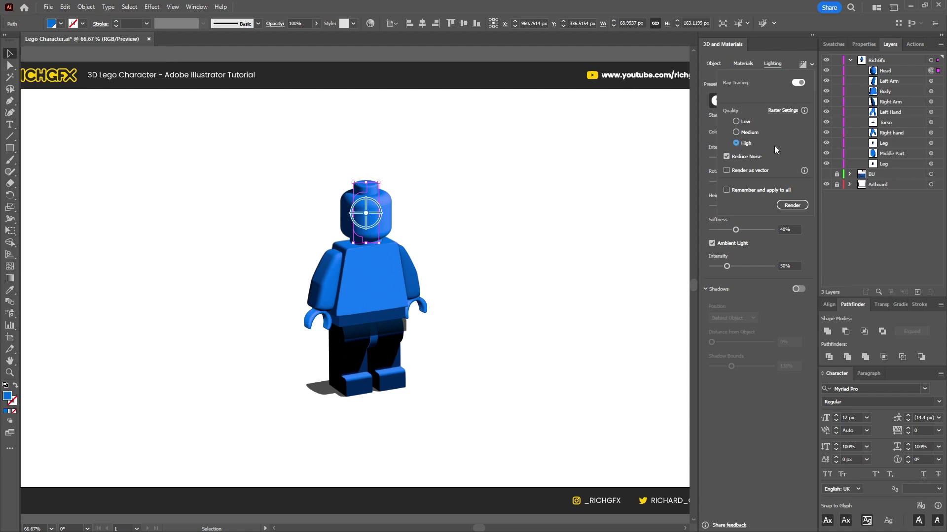
pyautogui.click(727, 190)
pyautogui.click(792, 205)
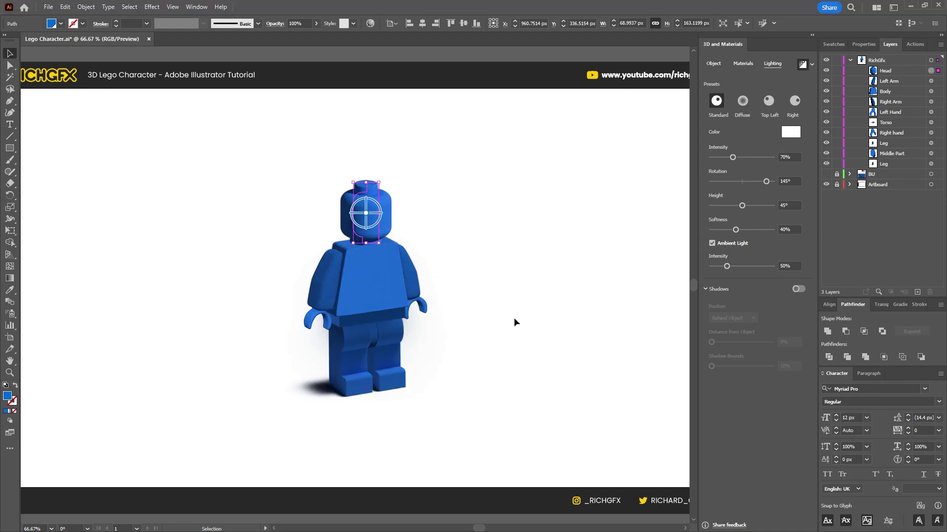
pyautogui.click(515, 318)
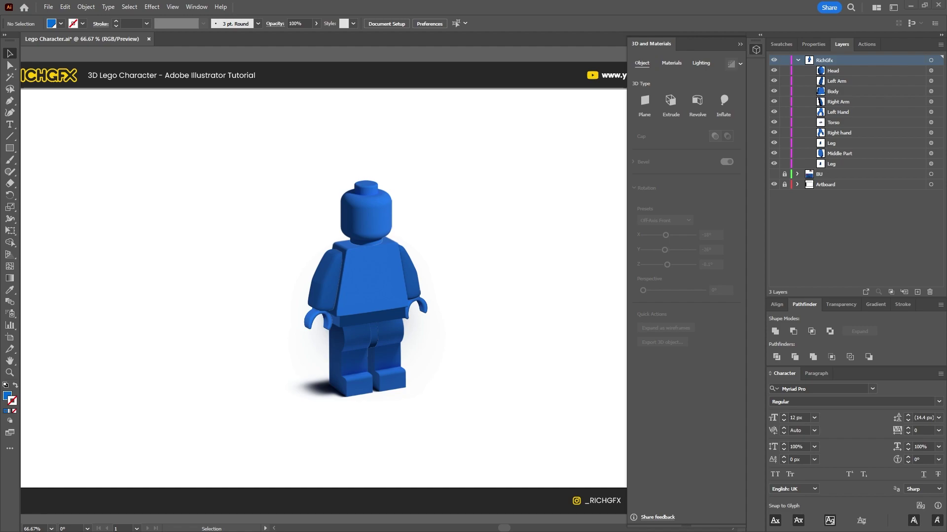
# Step: Duplicate the head and body together into the empty space beside the figure
pyautogui.click(373, 213)
pyautogui.keyDown('shift'); pyautogui.click(364, 268); pyautogui.keyUp('shift')
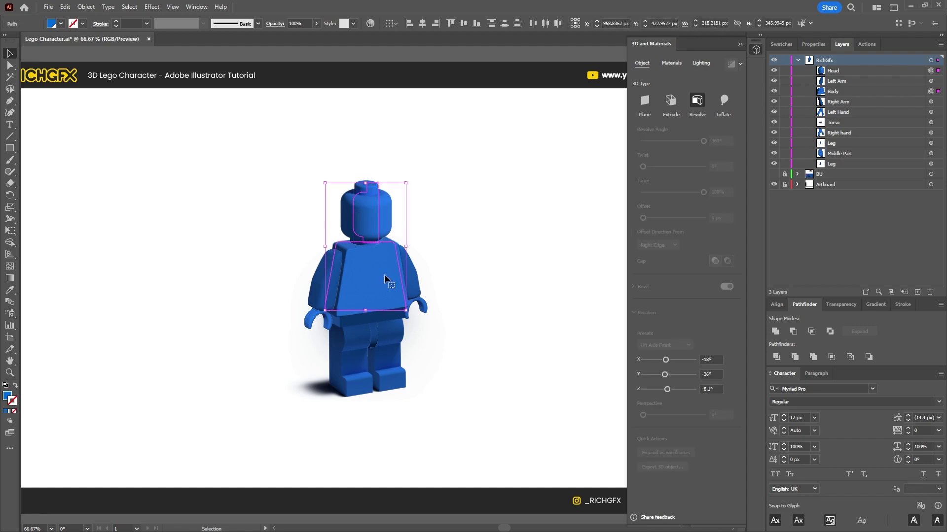
pyautogui.moveTo(383, 274); pyautogui.dragTo(195, 281)
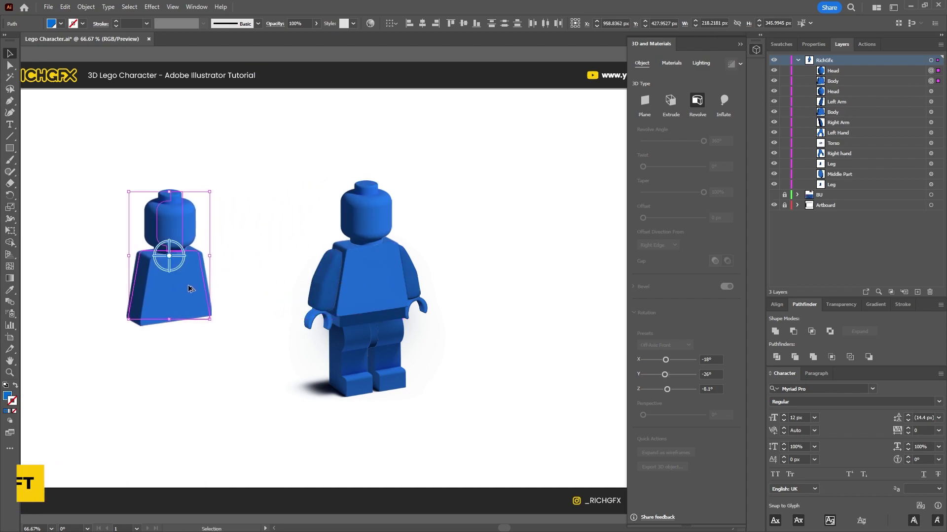
pyautogui.click(227, 332)
# Step: Remove the 3D and Materials effect from the duplicated head and body to restore their flat shapes
pyautogui.click(169, 217)
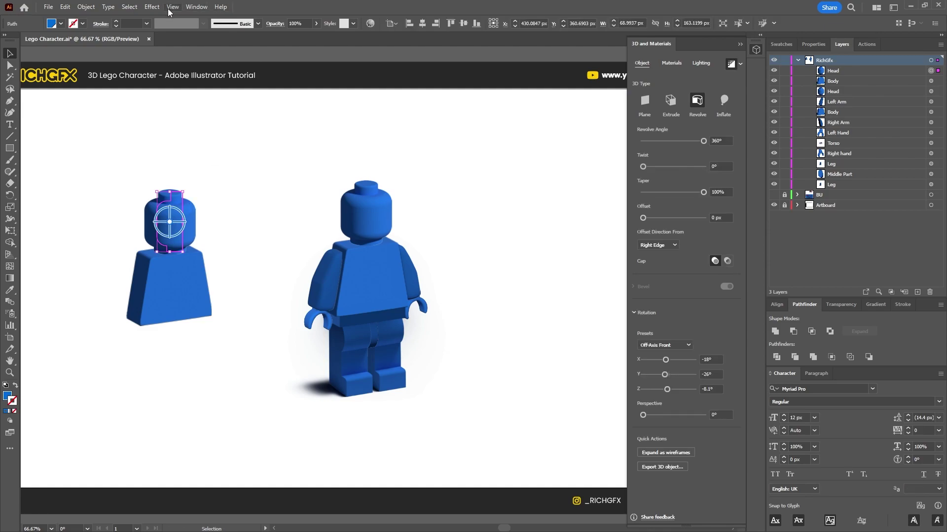
pyautogui.click(190, 7)
pyautogui.click(269, 145)
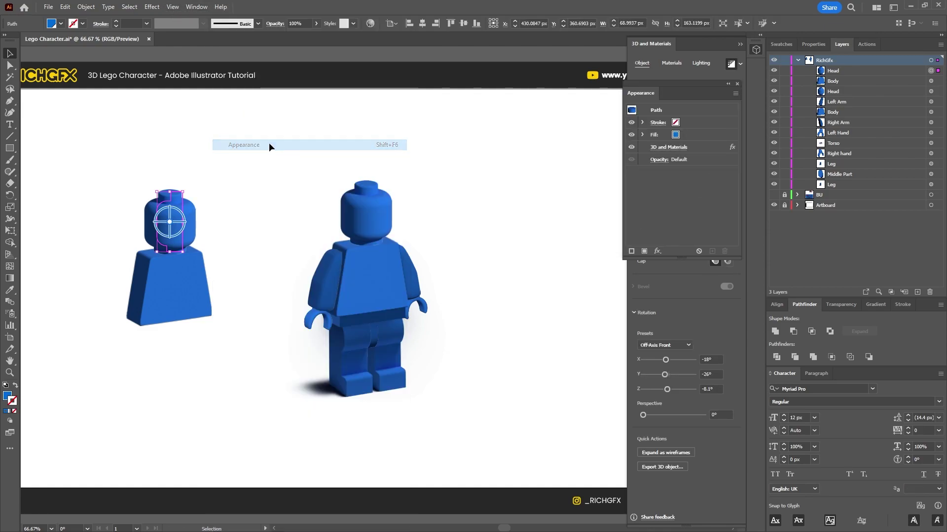
pyautogui.click(705, 147)
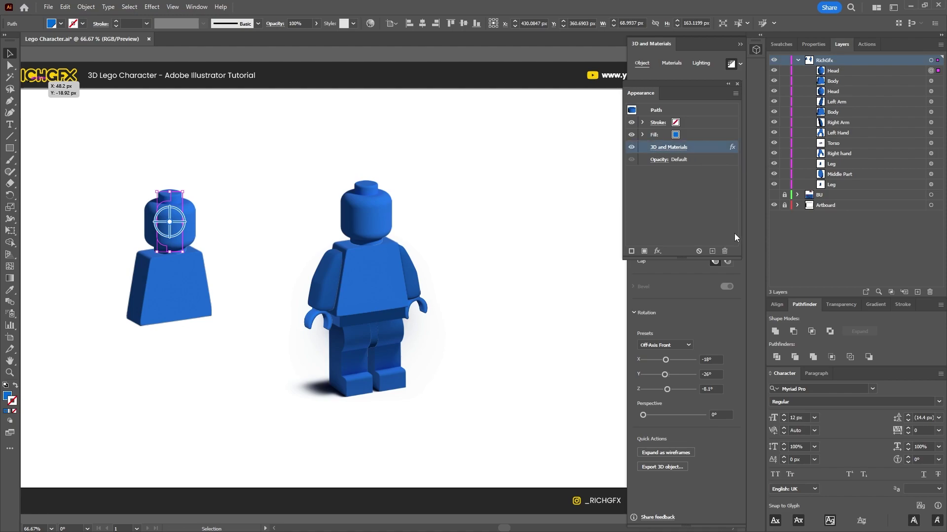
pyautogui.click(725, 251)
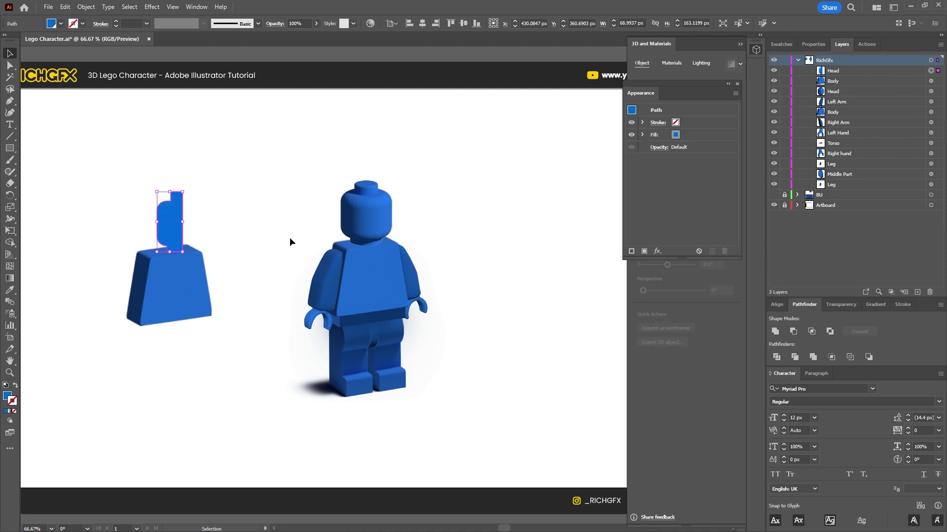
pyautogui.click(192, 279)
pyautogui.click(705, 147)
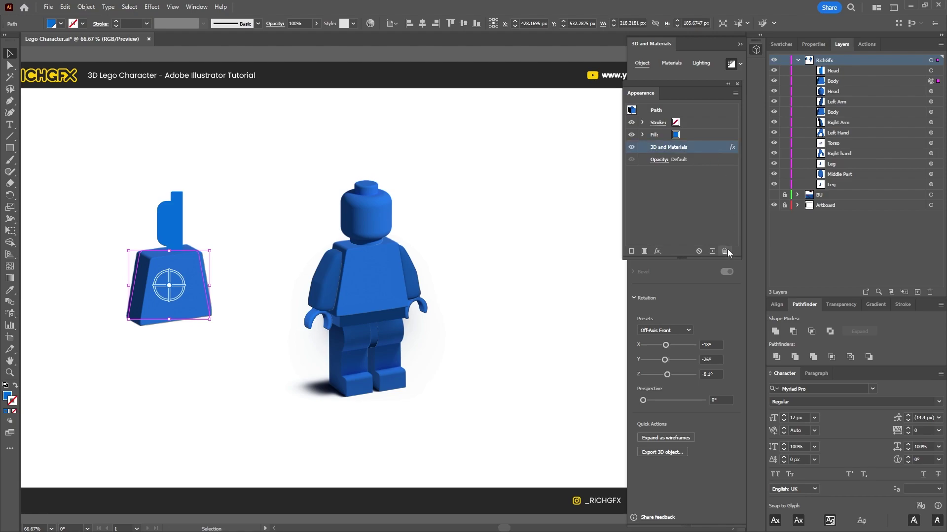
pyautogui.click(725, 251)
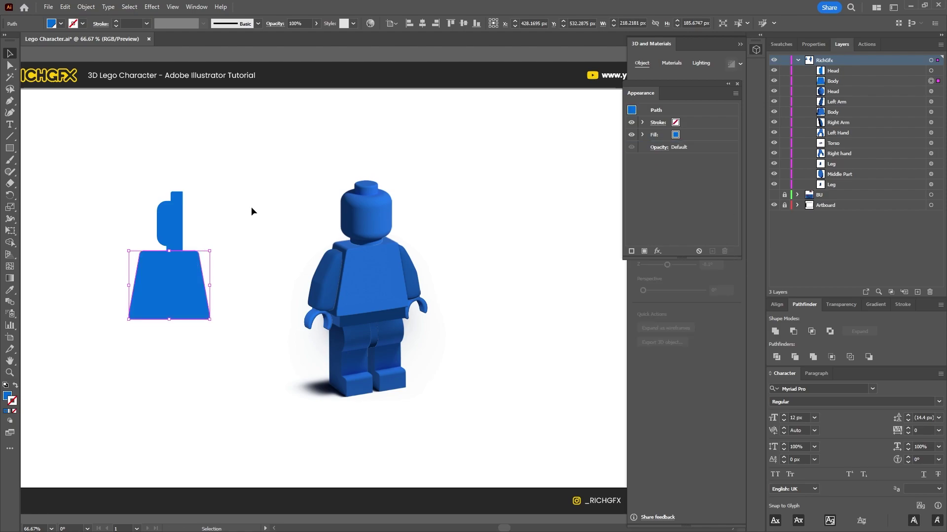
# Step: Move the flat half-head up away from the body shape, duplicate it alongside, and reflect the copy across the vertical axis
pyautogui.moveTo(179, 222); pyautogui.dragTo(169, 158)
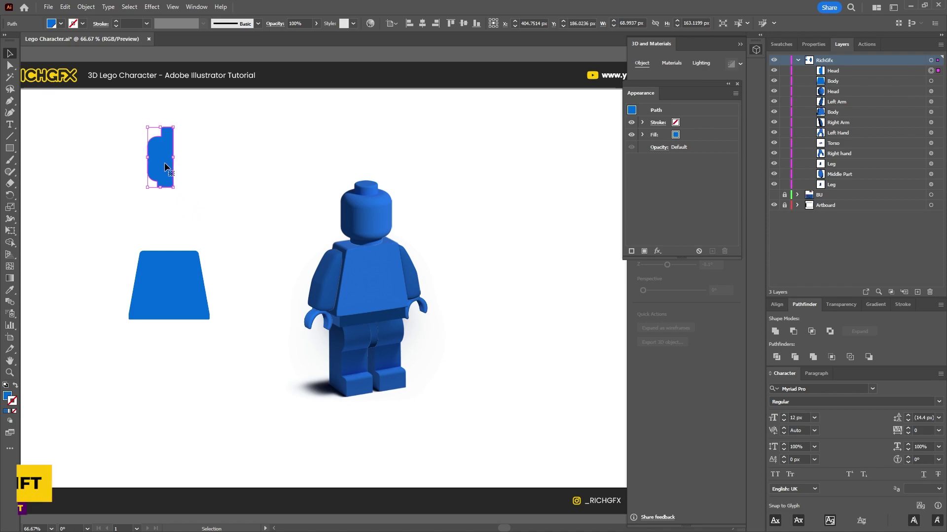
pyautogui.moveTo(166, 166); pyautogui.dragTo(205, 168)
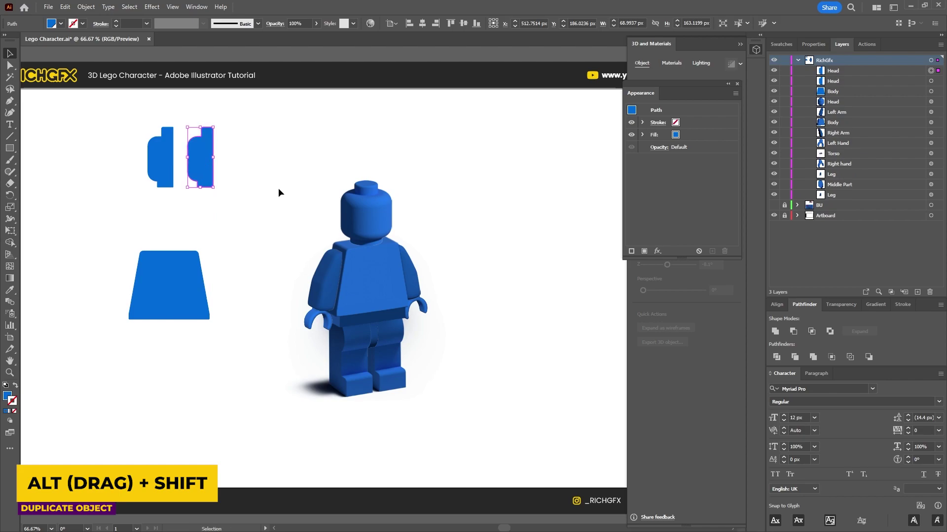
pyautogui.click(88, 7)
pyautogui.moveTo(101, 18)
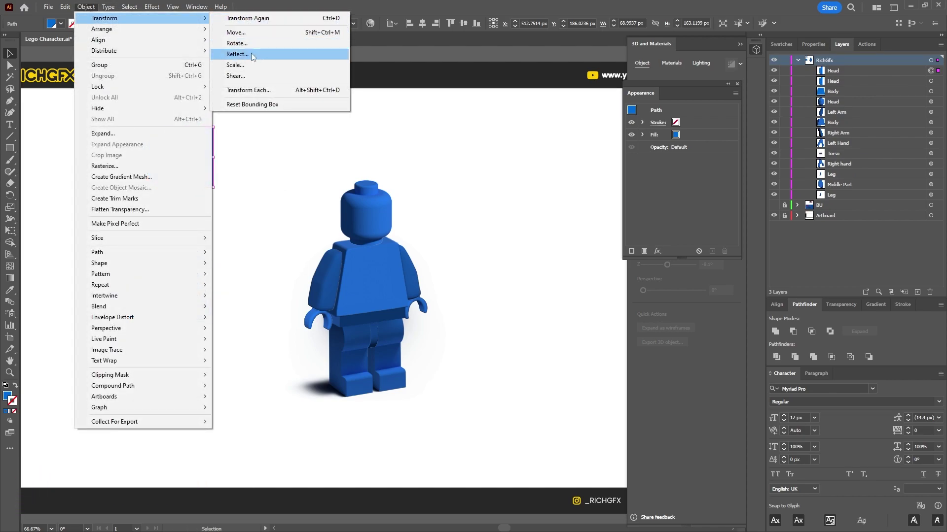
pyautogui.click(236, 54)
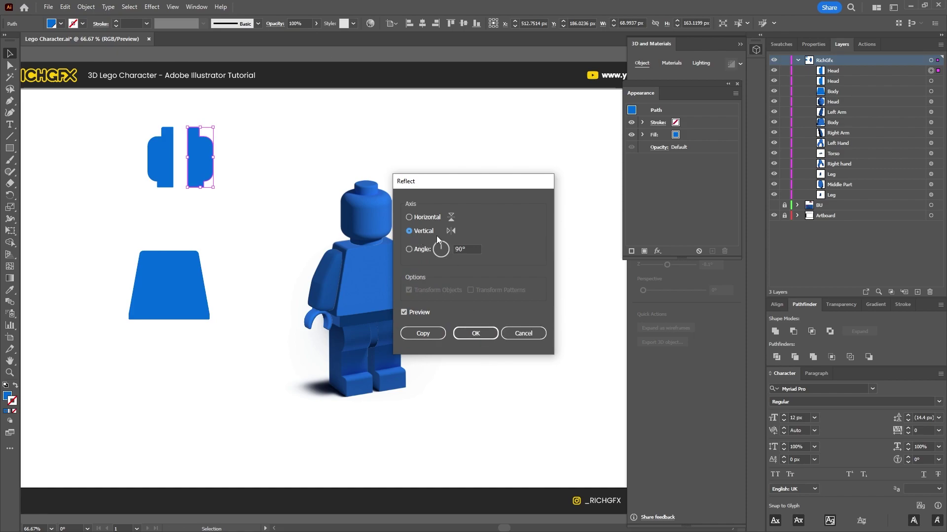
pyautogui.click(475, 333)
pyautogui.click(228, 160)
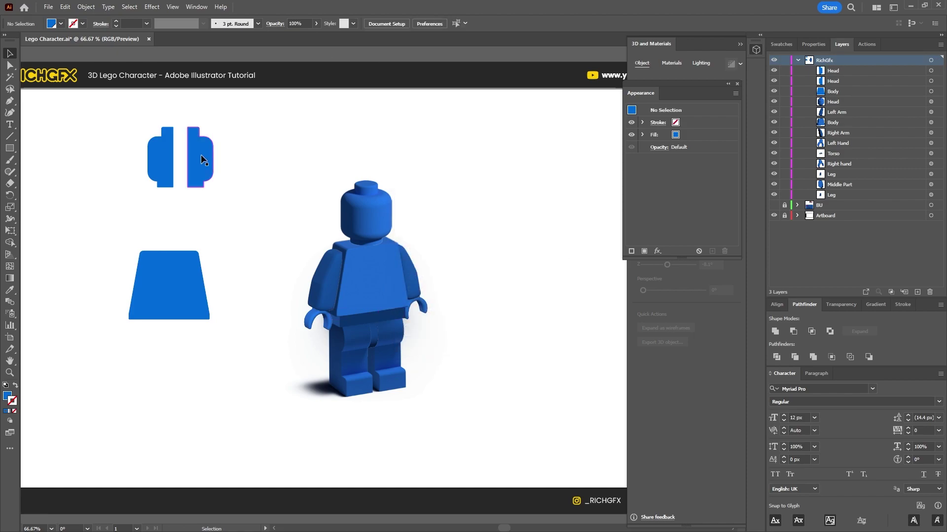
# Step: Butt the mirrored head half against the original and unite both halves into one full head shape
pyautogui.moveTo(200, 155); pyautogui.dragTo(185, 155)
pyautogui.moveTo(212, 198); pyautogui.dragTo(124, 117)
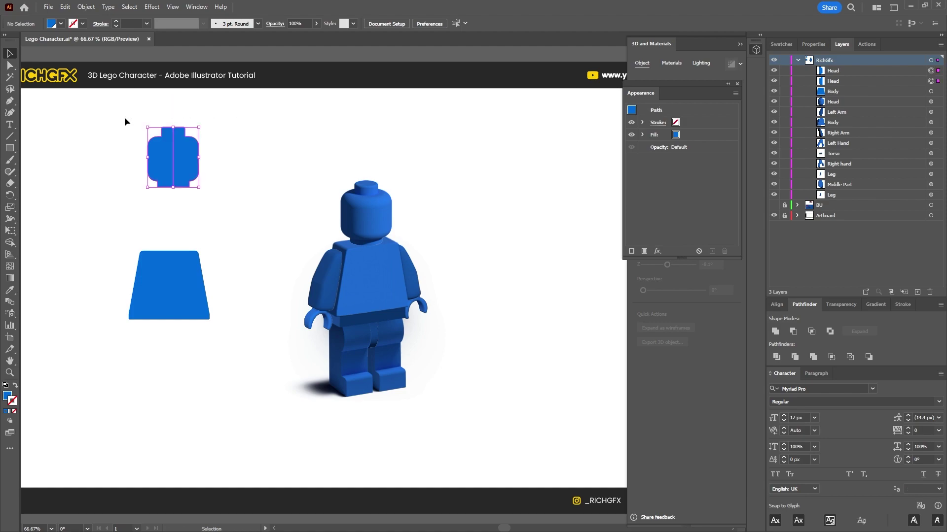
pyautogui.click(776, 332)
pyautogui.click(239, 163)
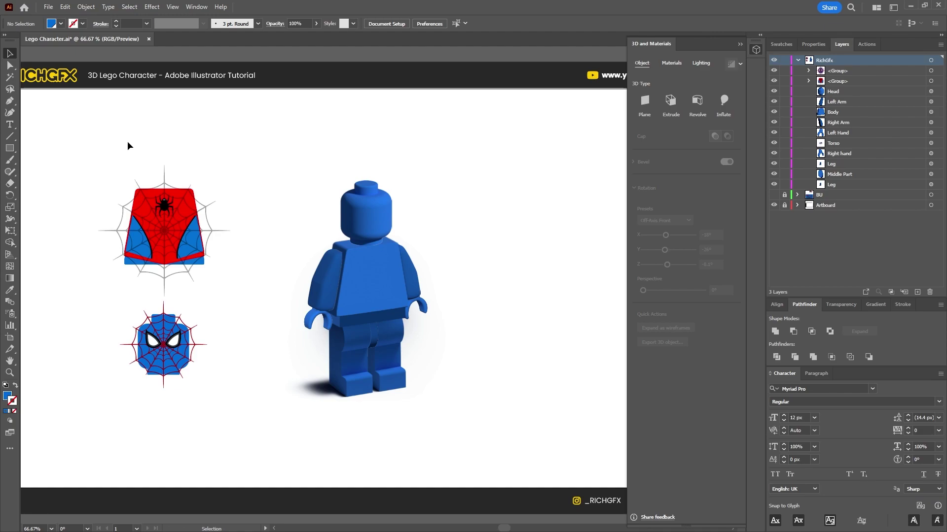
# Step: Ungroup the Spider-Man graphics and delete the blue head shape behind the mask's web and eyes
pyautogui.click(183, 367)
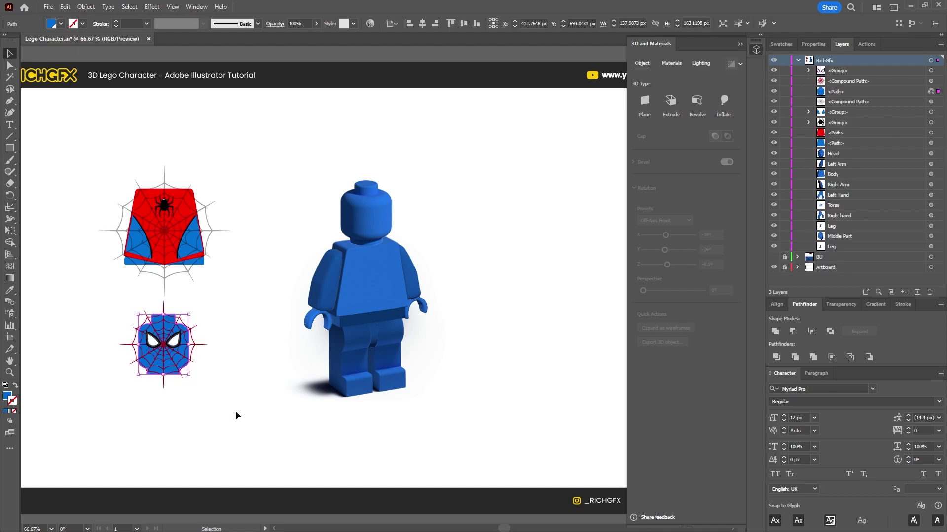
pyautogui.press('Delete')
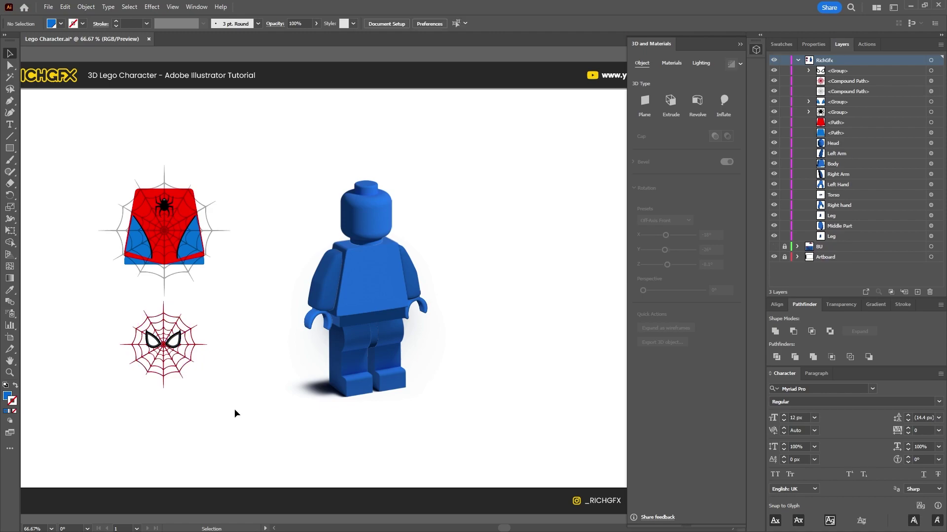
# Step: Group the mask's web and eyes together, and group all the torso artwork with its web as a separate group
pyautogui.moveTo(234, 413); pyautogui.dragTo(129, 302)
pyautogui.keyDown('shift'); pyautogui.click(165, 217); pyautogui.keyUp('shift')
pyautogui.click(86, 7)
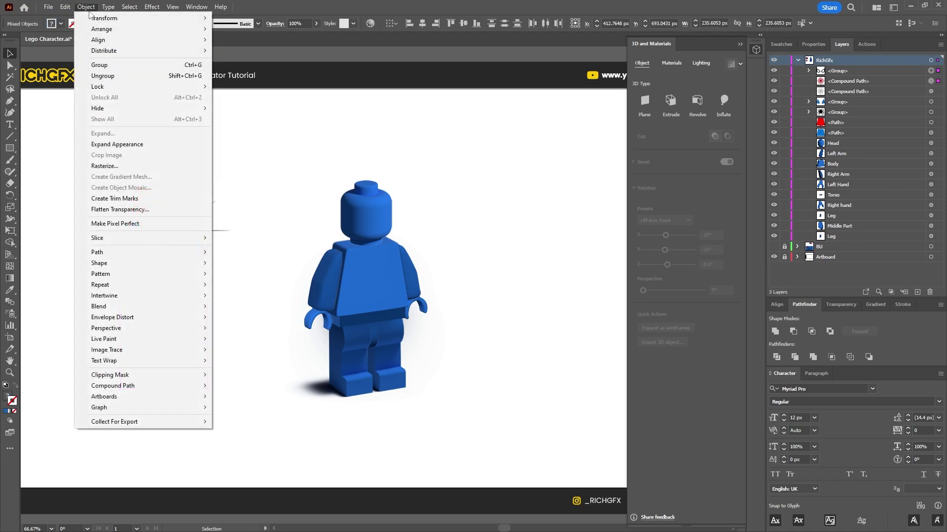
pyautogui.click(128, 64)
pyautogui.moveTo(90, 140); pyautogui.dragTo(237, 279)
pyautogui.click(86, 7)
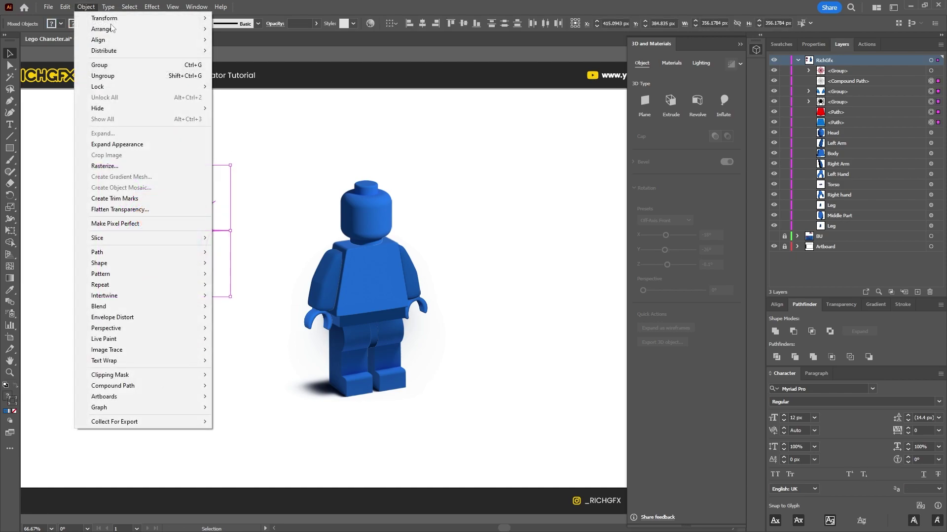
pyautogui.click(127, 65)
# Step: Save the torso group as a new dynamic symbol named Torso with the Graphic export type
pyautogui.click(196, 7)
pyautogui.click(262, 449)
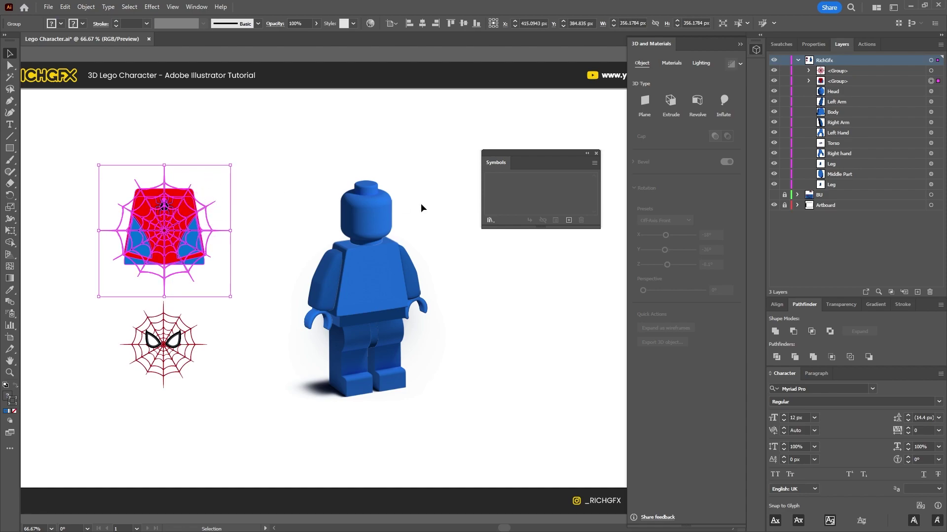
pyautogui.click(570, 220)
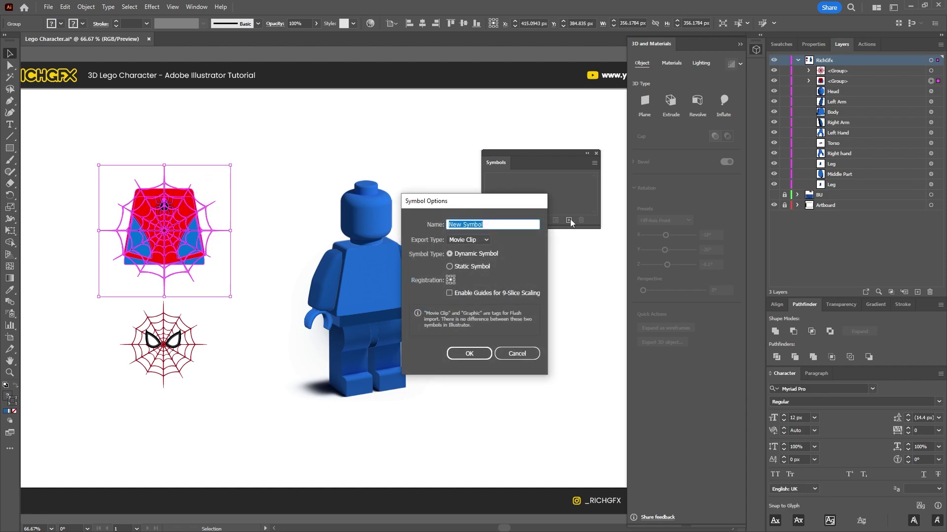
pyautogui.write('Torso')
pyautogui.click(482, 240)
pyautogui.click(475, 262)
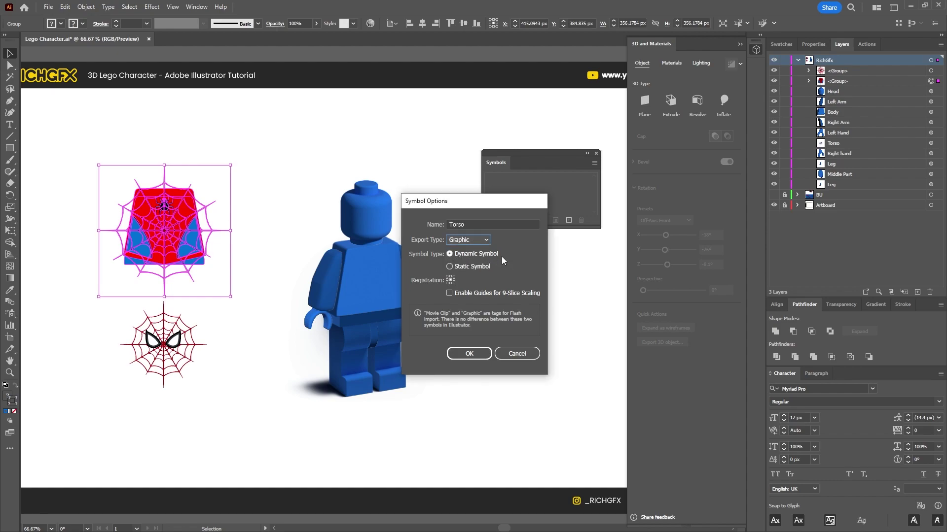
pyautogui.click(483, 355)
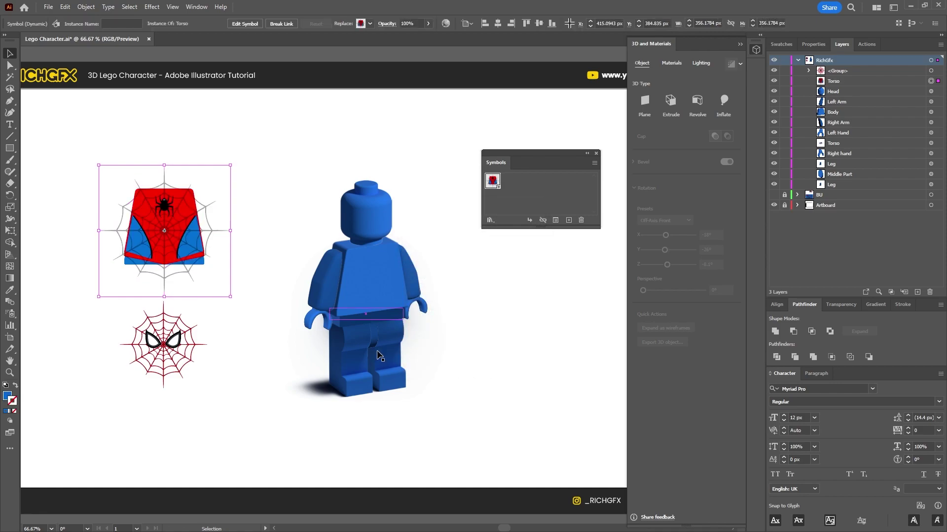
# Step: Save the mask's web-and-eyes group as a new symbol named Head with the Graphic export type
pyautogui.click(178, 344)
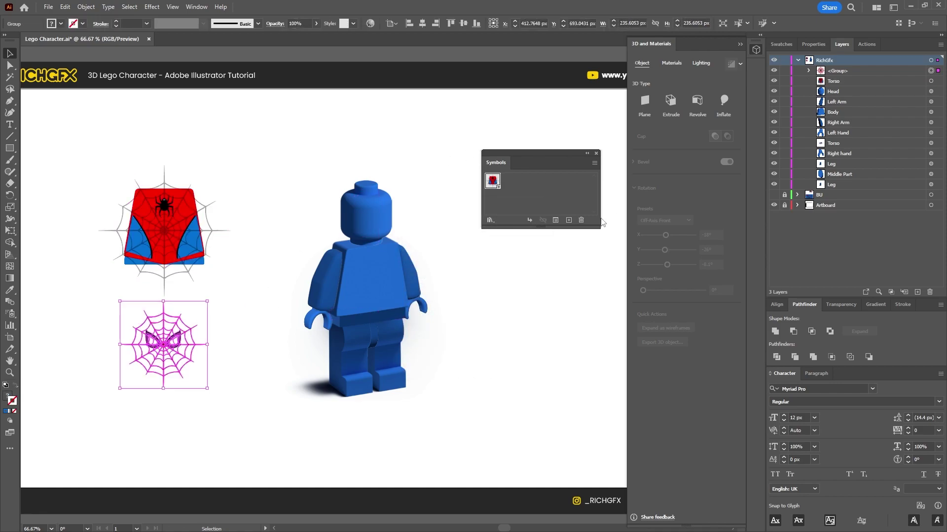
pyautogui.click(569, 220)
pyautogui.write('Head')
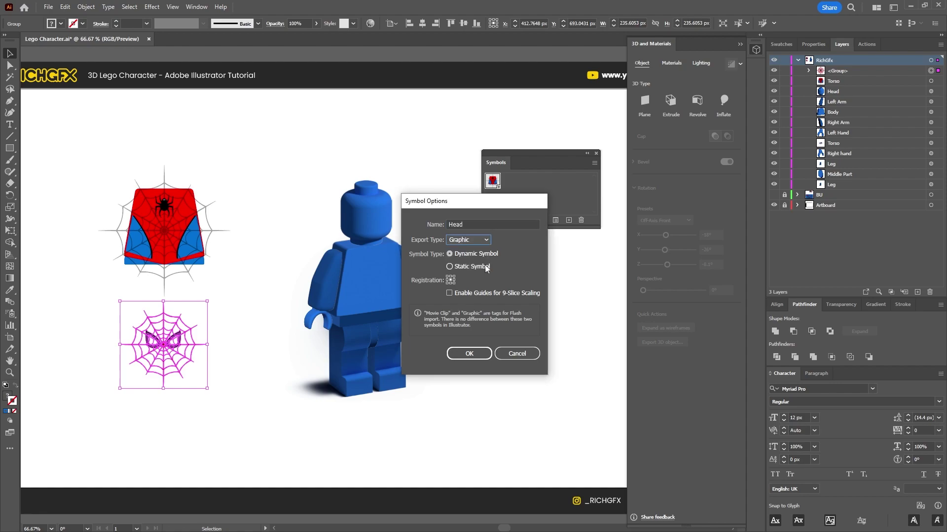
pyautogui.press('Return')
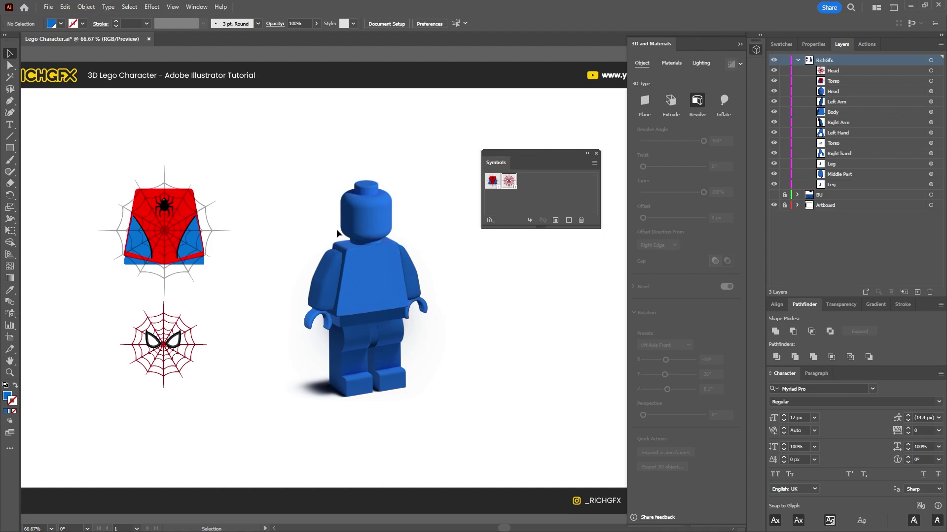
# Step: Turn off ray tracing for all 3D objects and render the figure in real-time preview
pyautogui.click(369, 272)
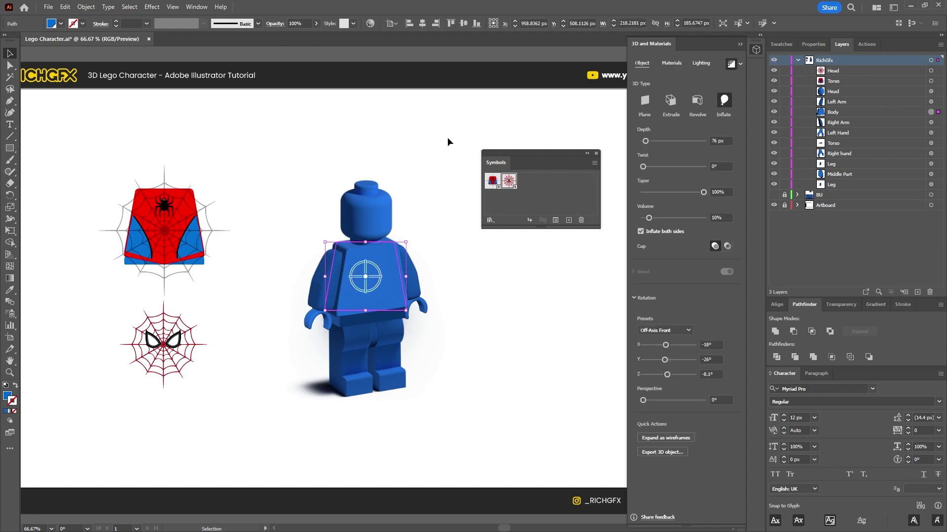
pyautogui.click(740, 64)
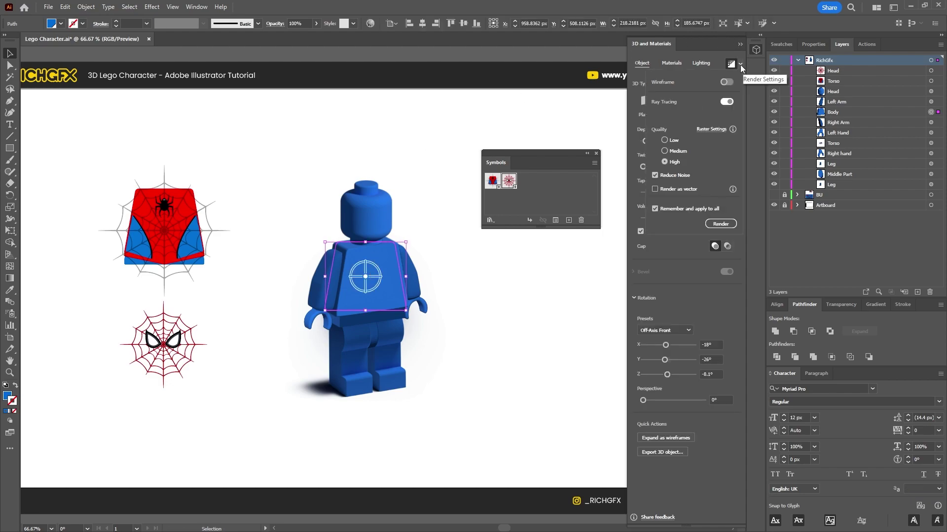
pyautogui.click(727, 102)
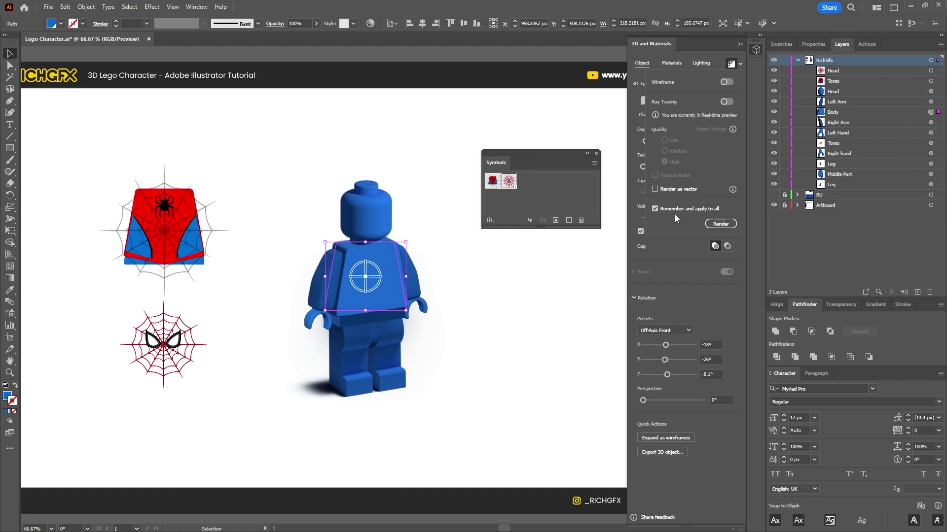
pyautogui.click(720, 224)
pyautogui.click(417, 381)
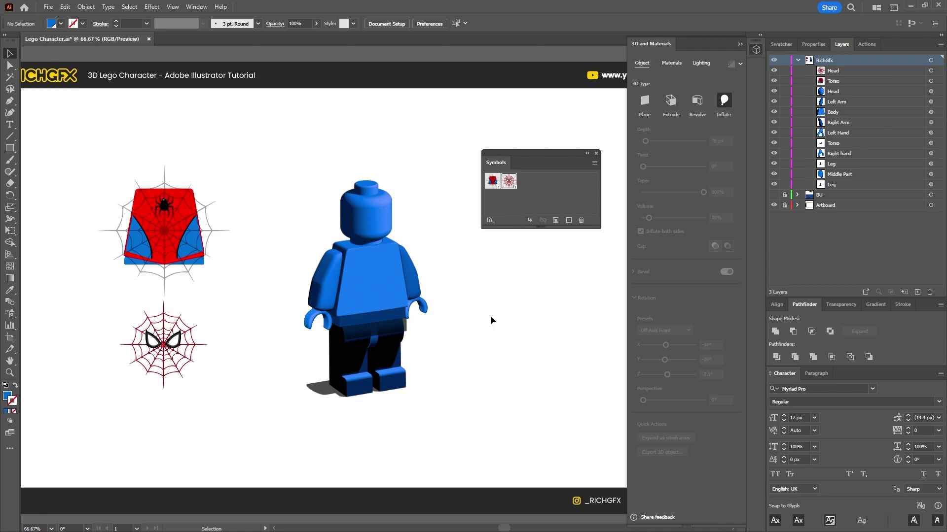
# Step: Apply the Torso graphic to the 3D body, centre it on the chest front and scale it to about 100.4%
pyautogui.click(376, 275)
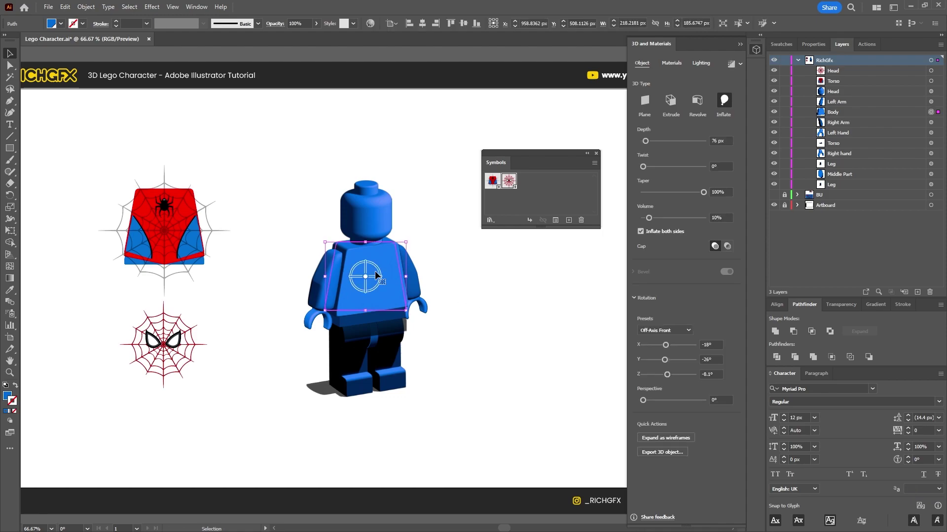
pyautogui.click(672, 63)
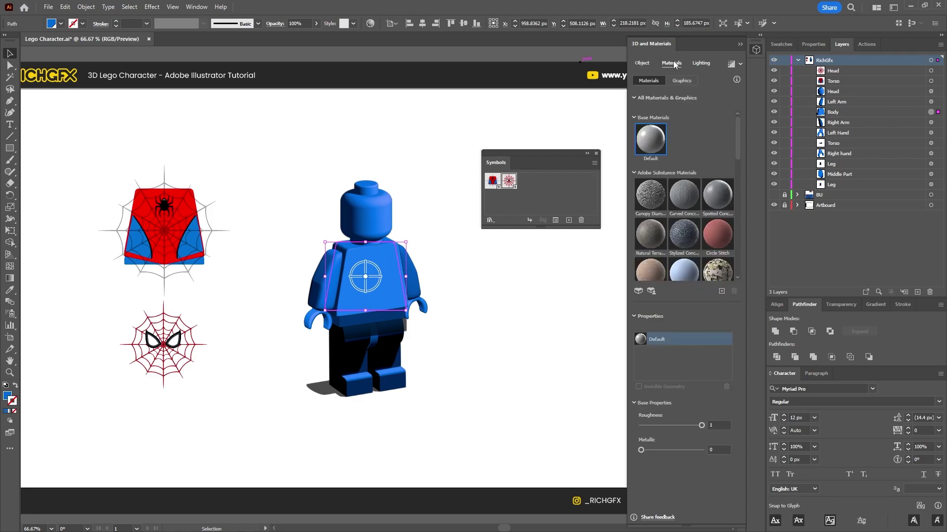
pyautogui.click(689, 85)
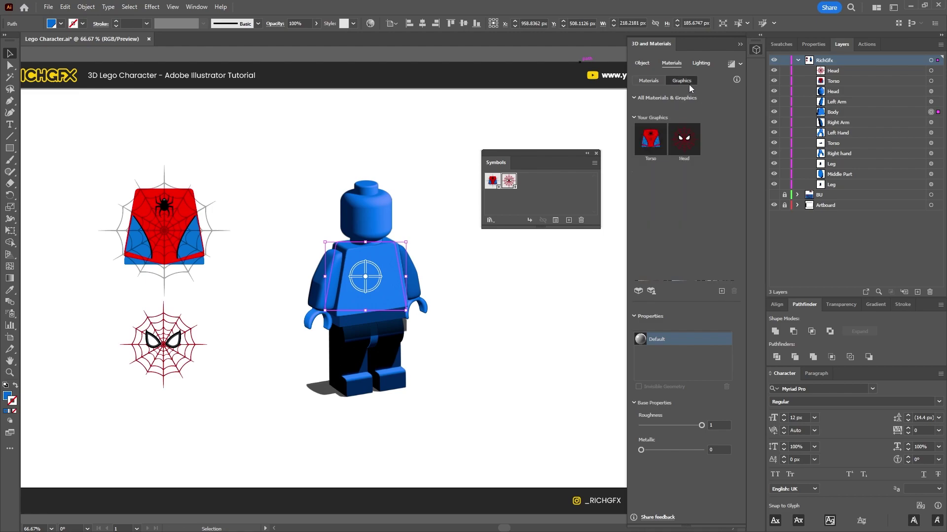
pyautogui.click(657, 145)
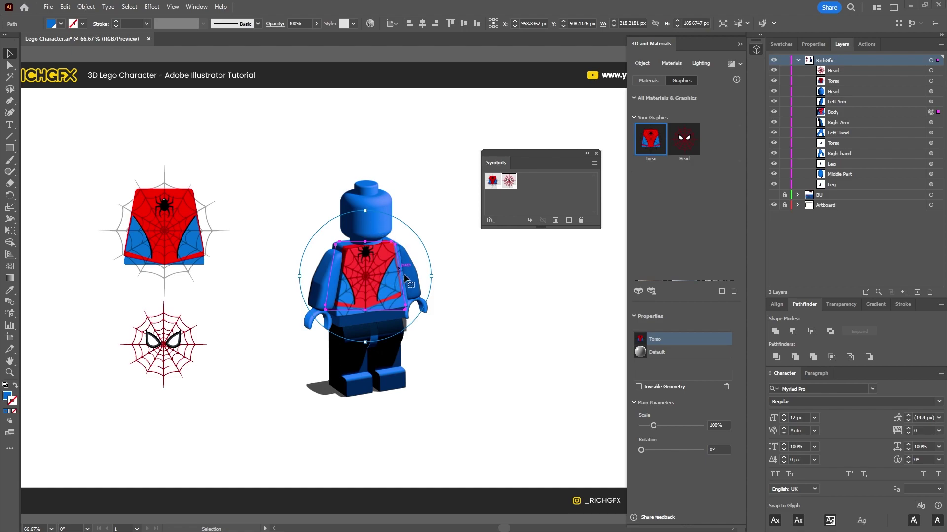
pyautogui.moveTo(300, 277); pyautogui.dragTo(315, 279)
pyautogui.moveTo(308, 279)
pyautogui.mouseDown()
pyautogui.moveTo(294, 277)
pyautogui.moveTo(303, 279)
pyautogui.mouseUp()
pyautogui.moveTo(367, 280); pyautogui.dragTo(372, 291)
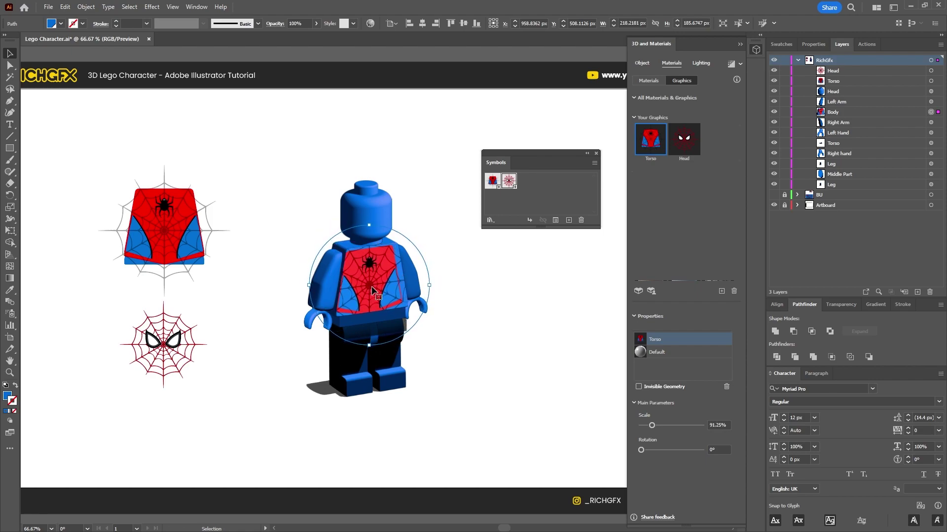
pyautogui.moveTo(431, 287); pyautogui.dragTo(387, 288)
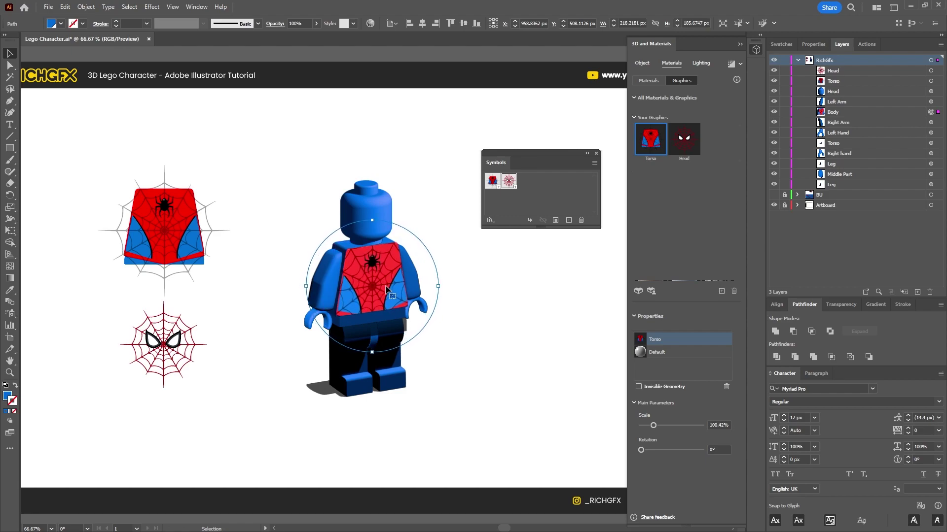
pyautogui.click(398, 175)
# Step: Apply the Head graphic to the 3D head and shift it slightly so the mask sits centred on the face
pyautogui.click(380, 217)
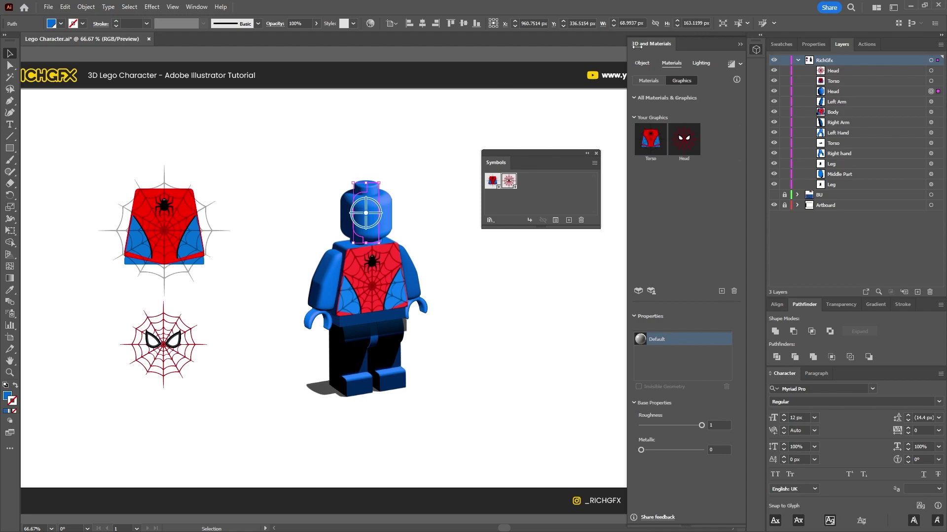
pyautogui.click(685, 144)
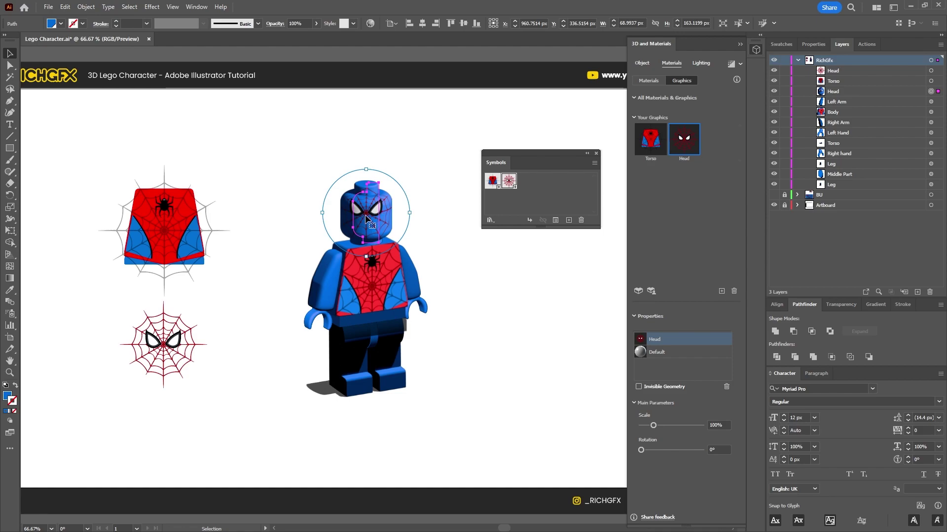
pyautogui.moveTo(367, 222); pyautogui.dragTo(374, 224)
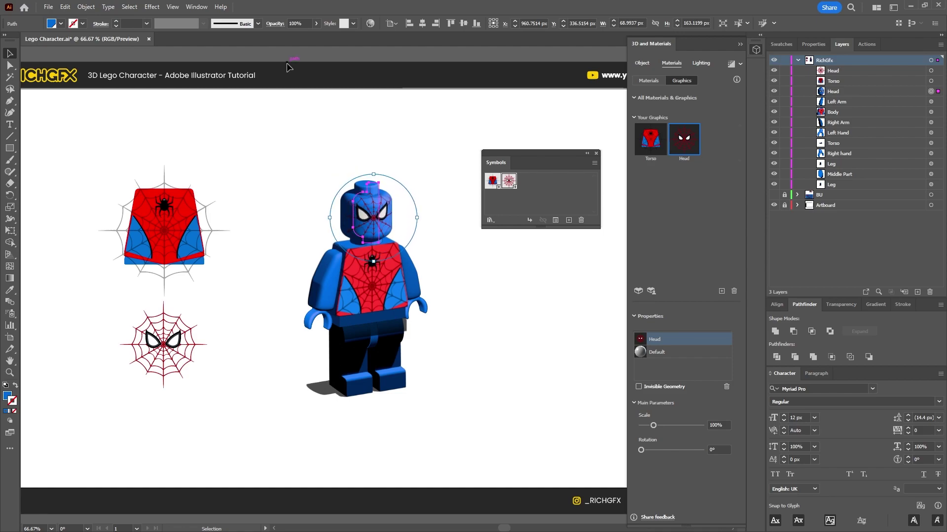
# Step: Fill the 3D head, body and both hands with the saved red swatch
pyautogui.click(61, 23)
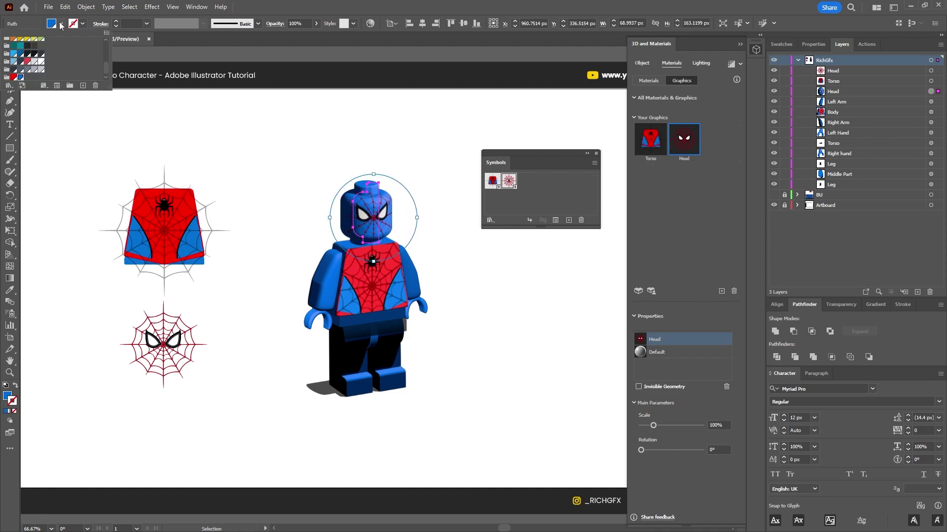
pyautogui.click(14, 77)
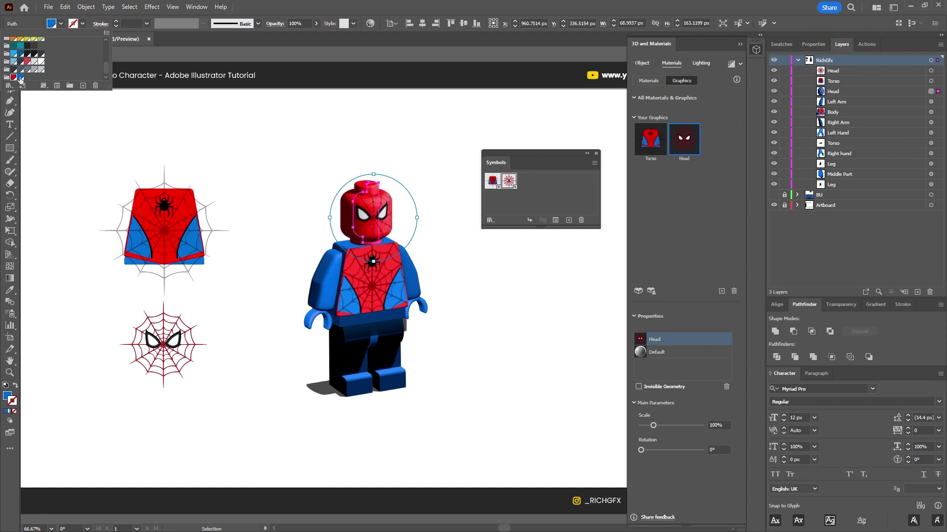
pyautogui.click(339, 253)
pyautogui.click(314, 324)
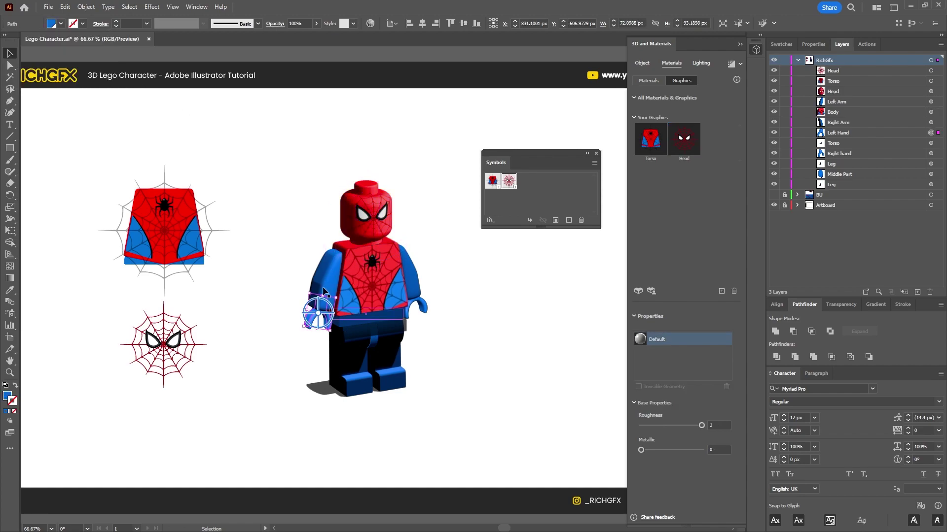
pyautogui.click(497, 318)
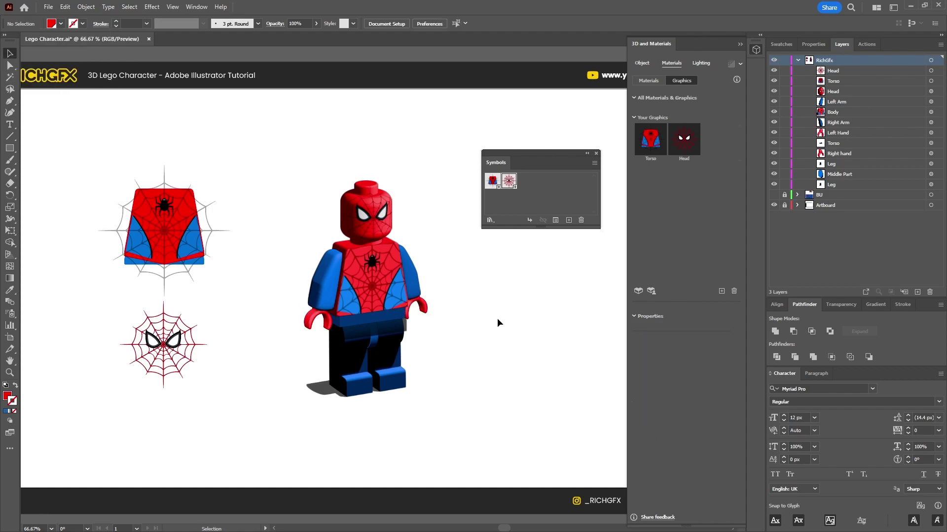
# Step: Re-enable ray tracing at High quality with noise reduction, render the whole figure, and put away the symbol library
pyautogui.click(387, 274)
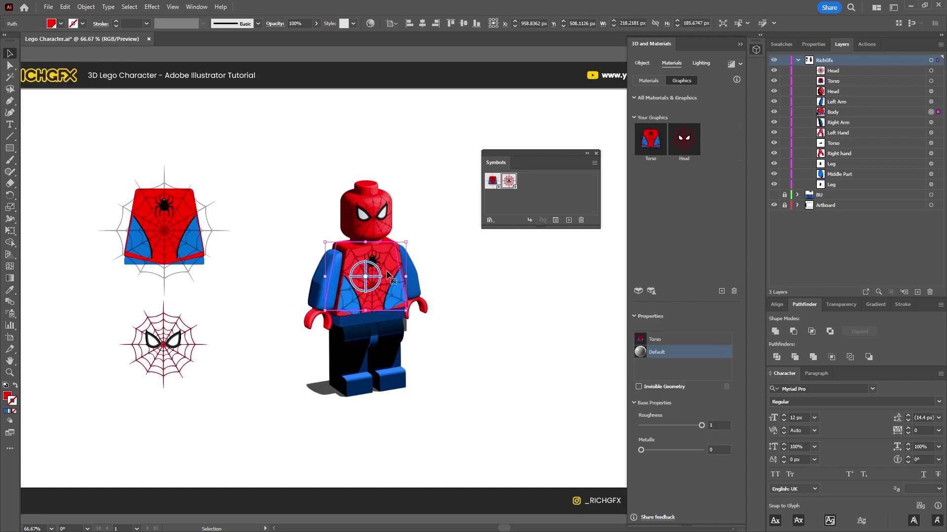
pyautogui.click(739, 64)
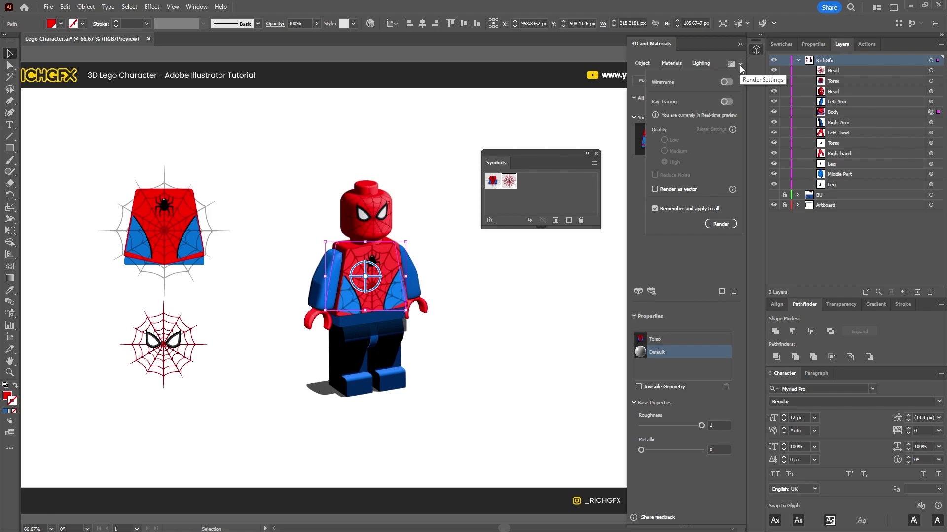
pyautogui.click(725, 102)
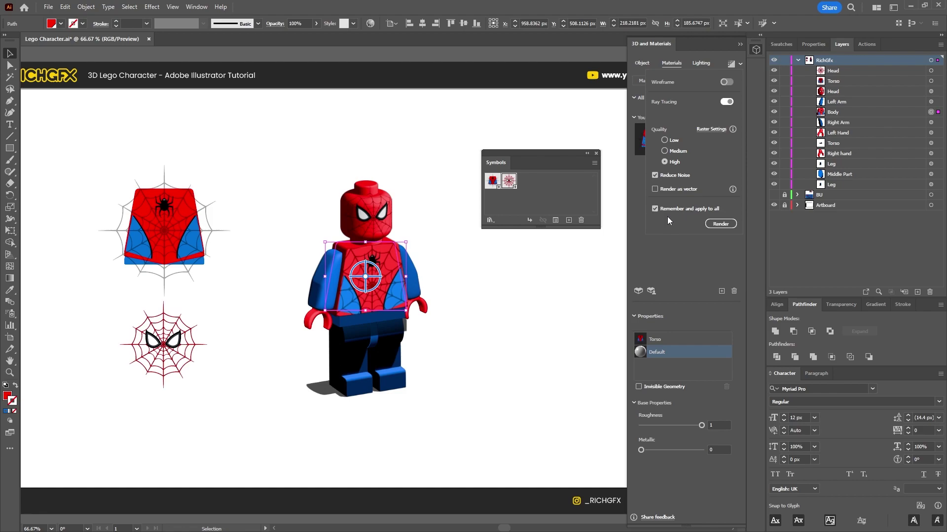
pyautogui.click(729, 225)
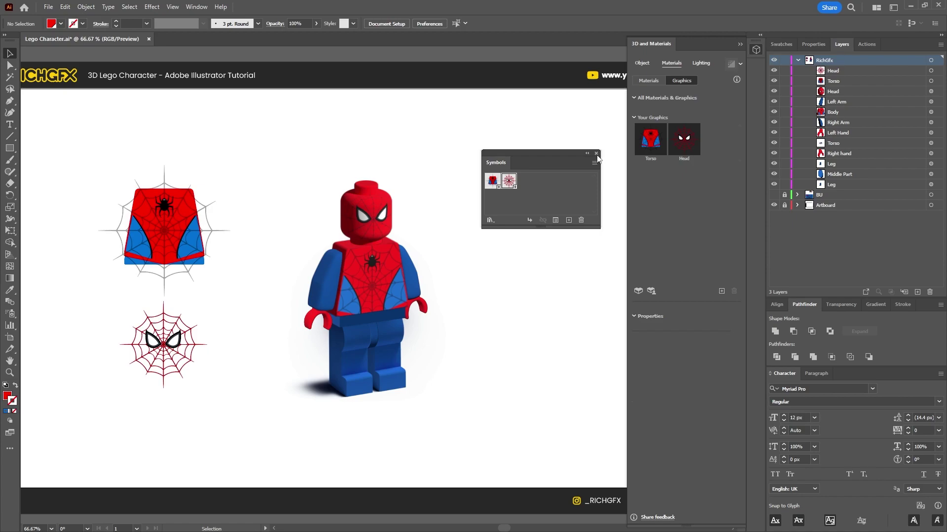
pyautogui.click(596, 154)
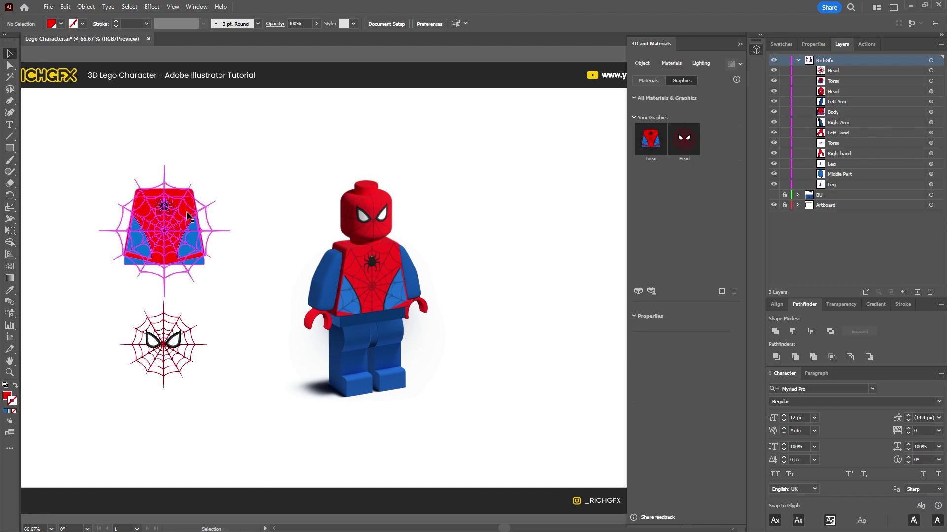
# Step: Edit the Head symbol, change the white fill of both eyes to lime green #afff00, and leave symbol editing
pyautogui.doubleClick(183, 345)
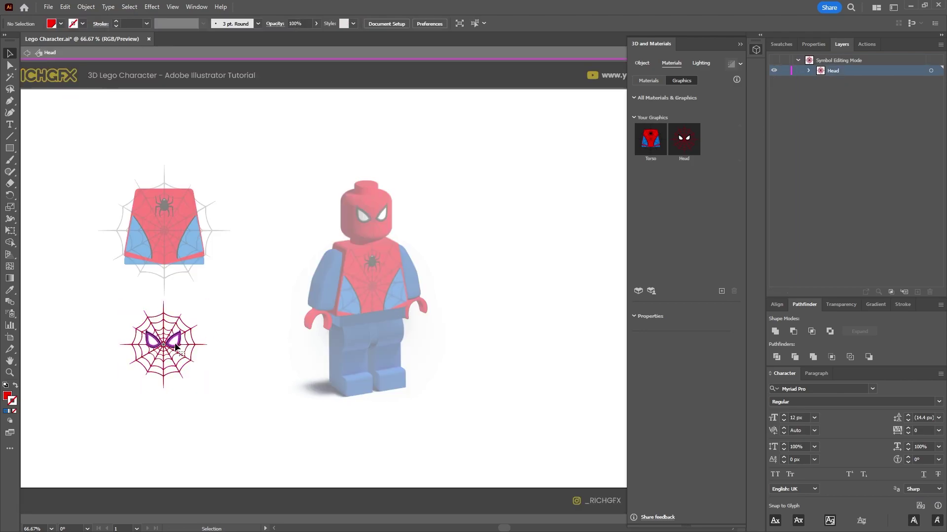
pyautogui.click(176, 346)
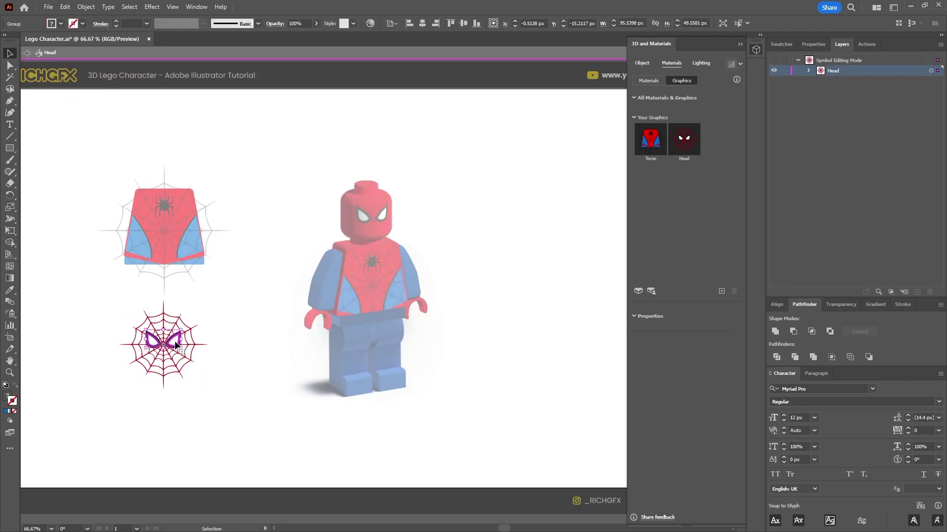
pyautogui.hotkey('ctrl', 'shift', 'a')
pyautogui.press('a')
pyautogui.click(175, 345)
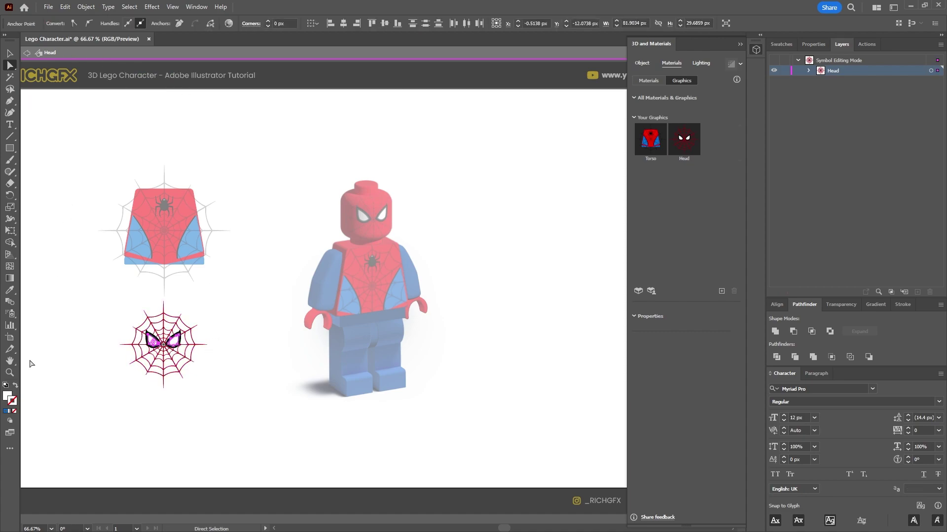
pyautogui.doubleClick(8, 396)
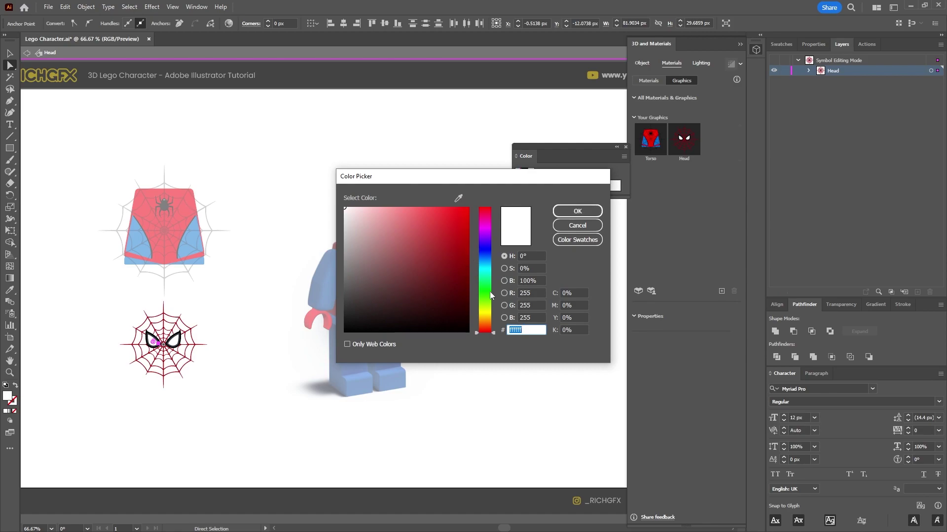
pyautogui.moveTo(490, 292); pyautogui.dragTo(491, 306)
pyautogui.click(468, 208)
pyautogui.click(577, 211)
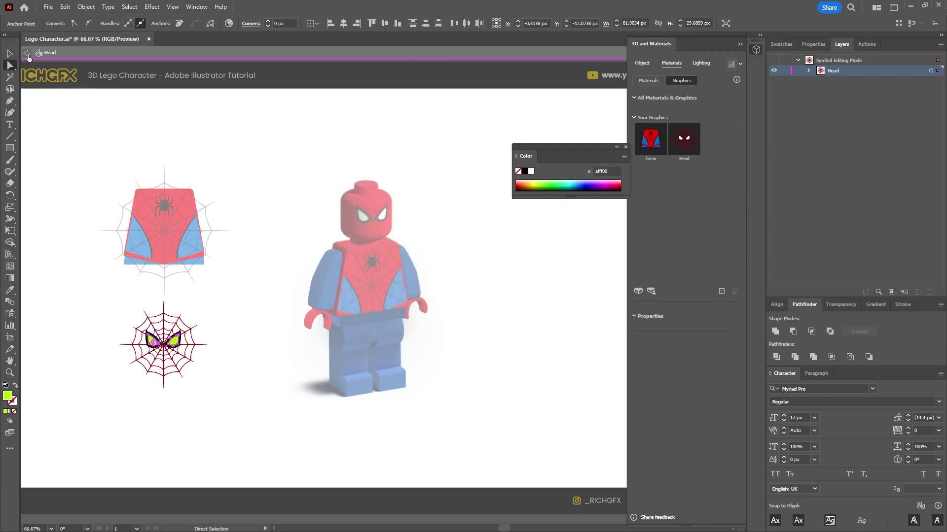
pyautogui.click(27, 54)
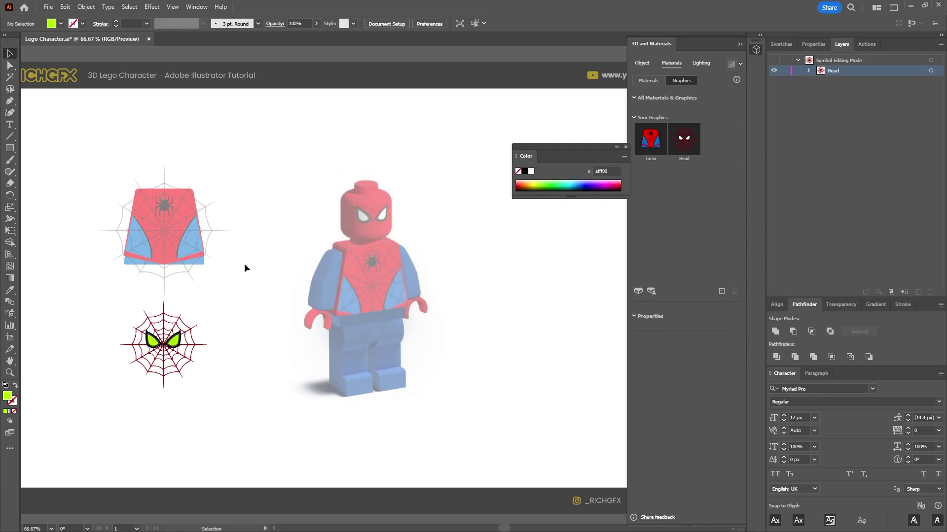